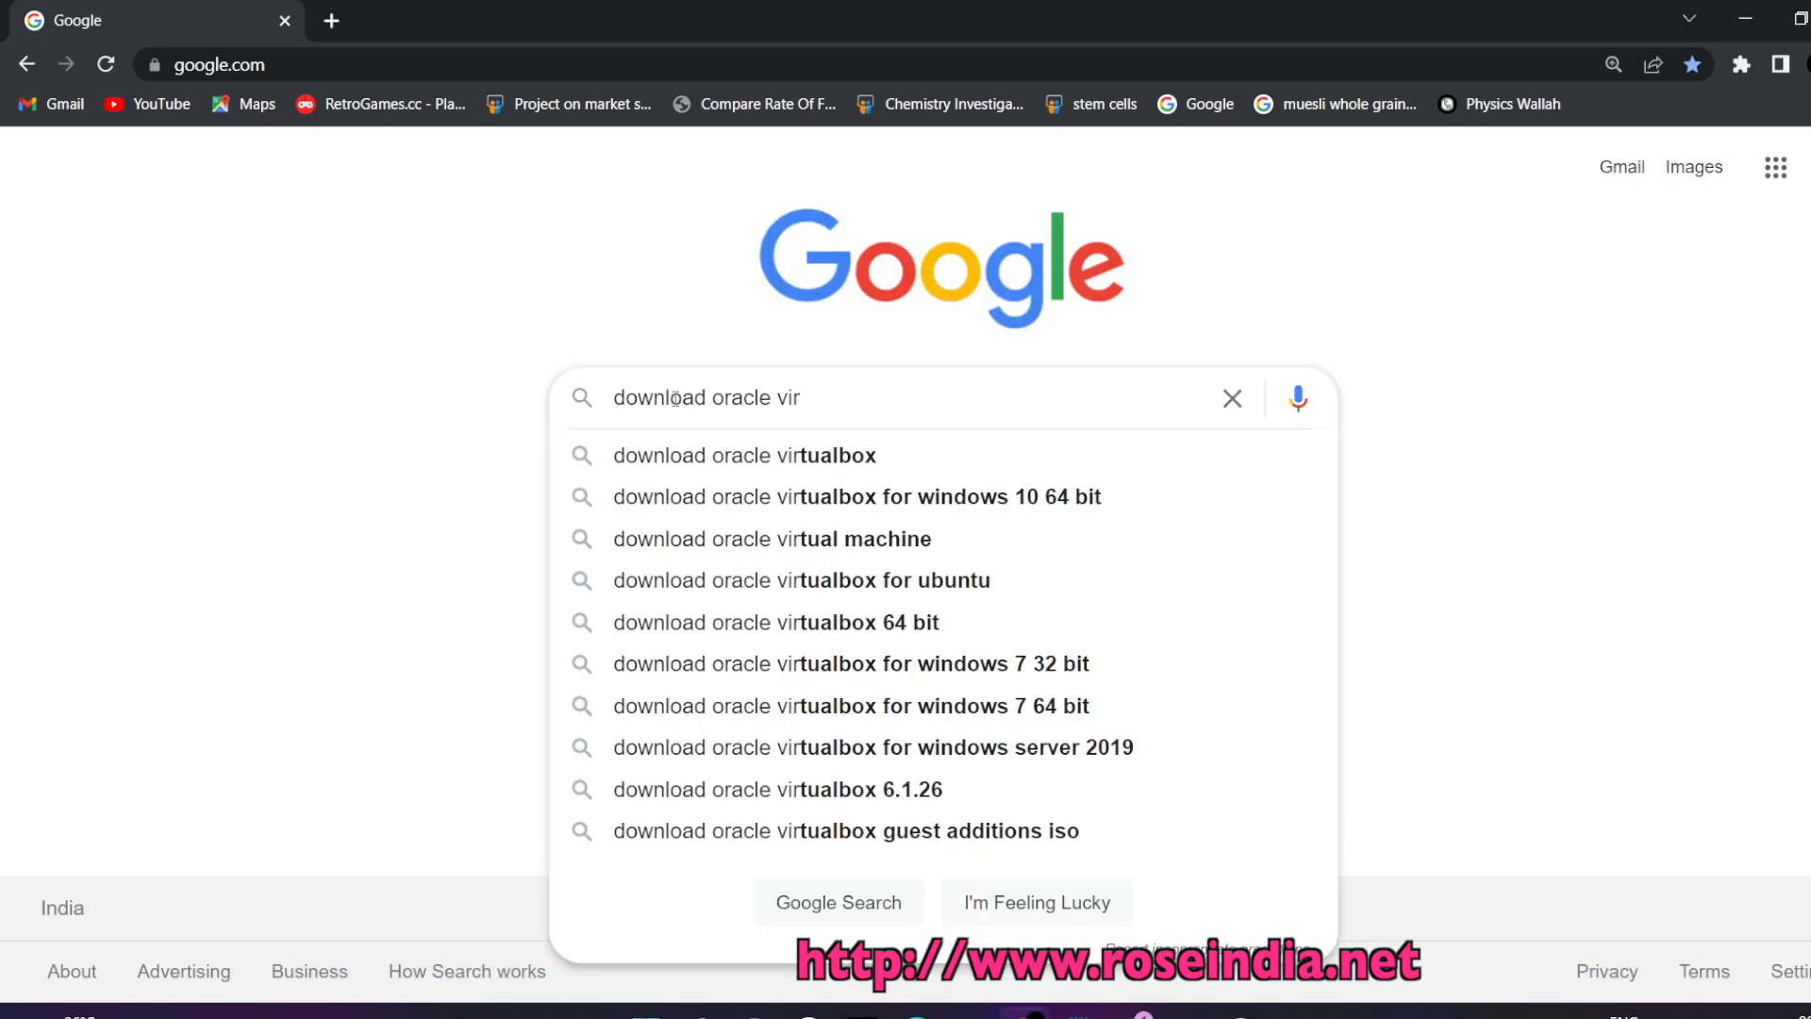
Search Google for 'download oracle virtualbox' and load the virtualbox.org Downloads page
type("tualbox")
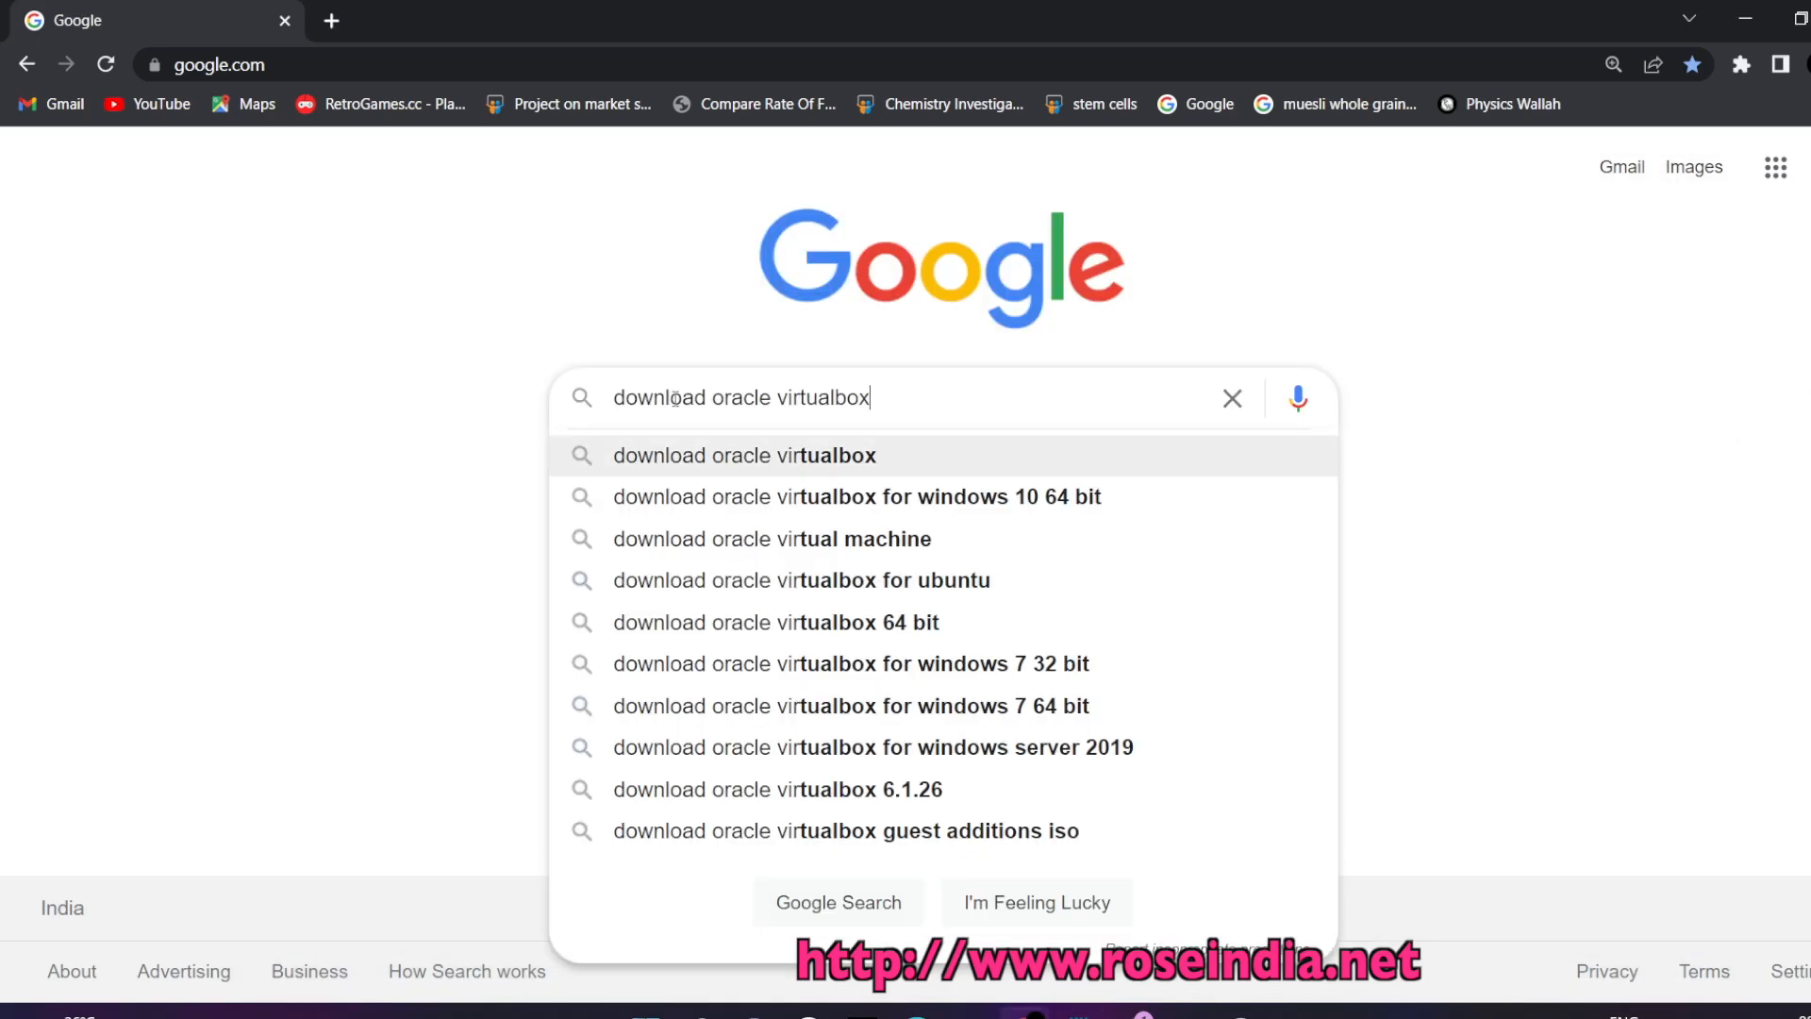
key("Return")
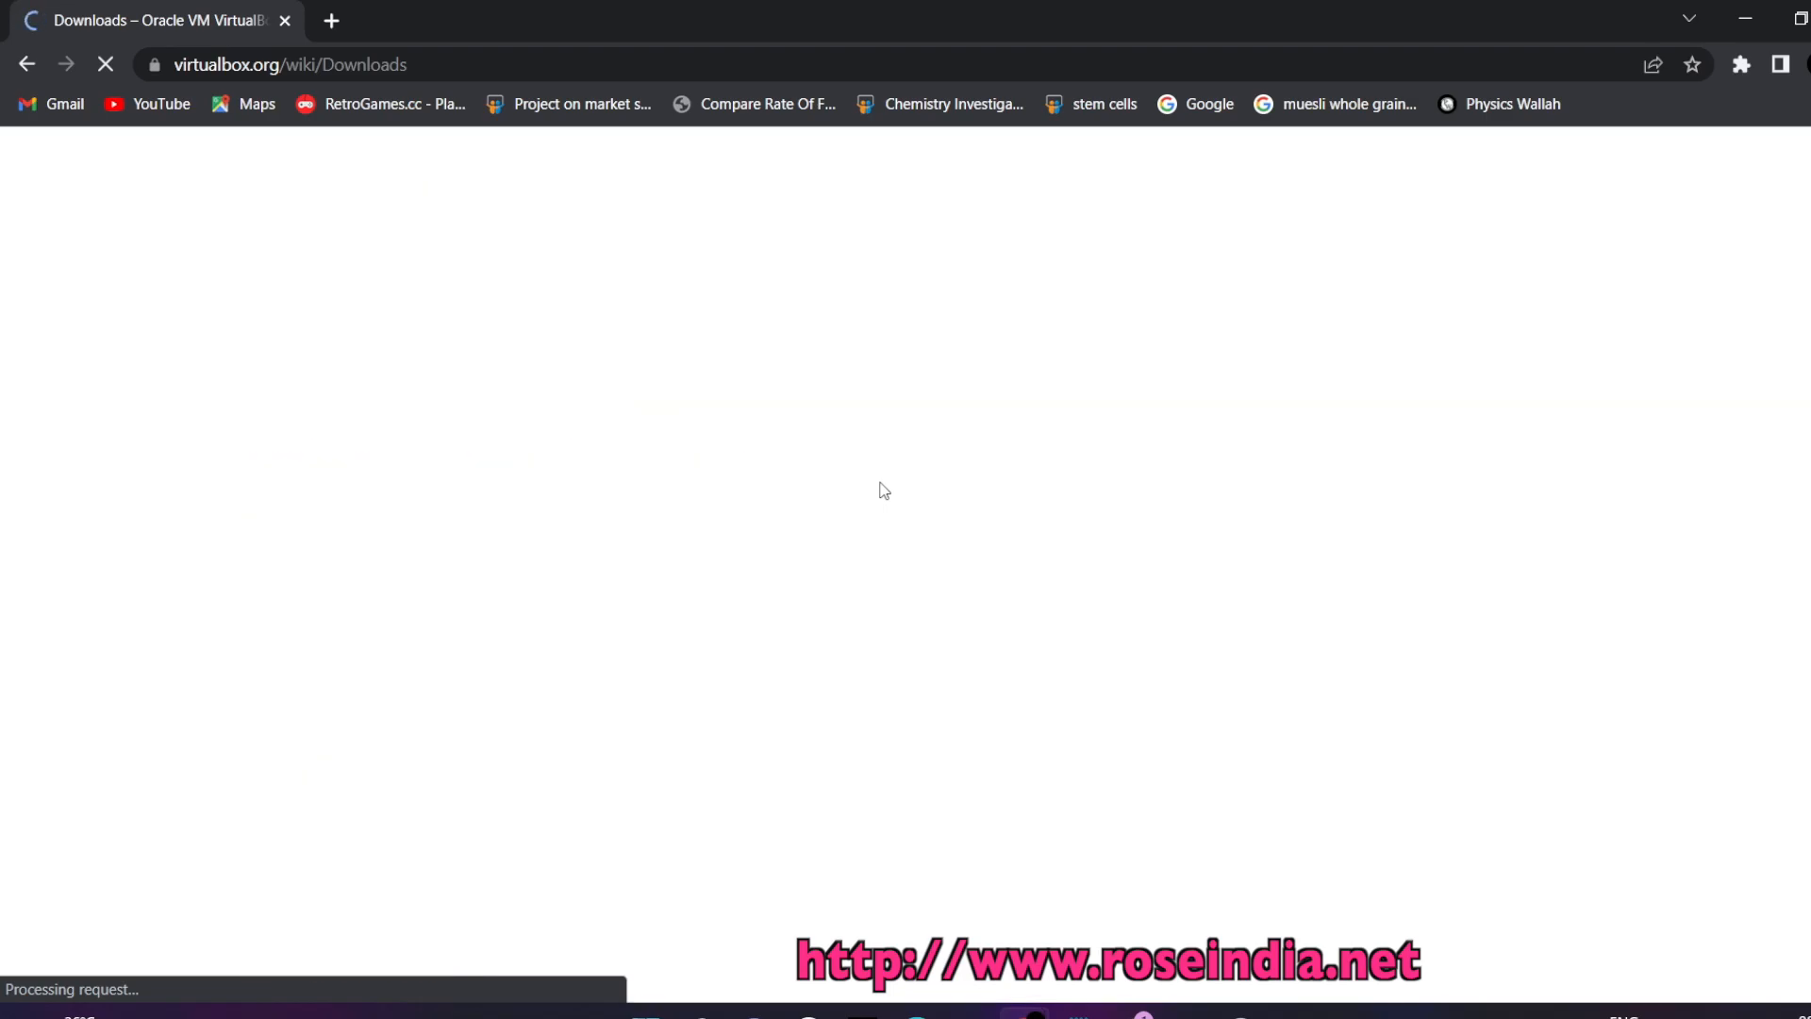
left_click(437, 80)
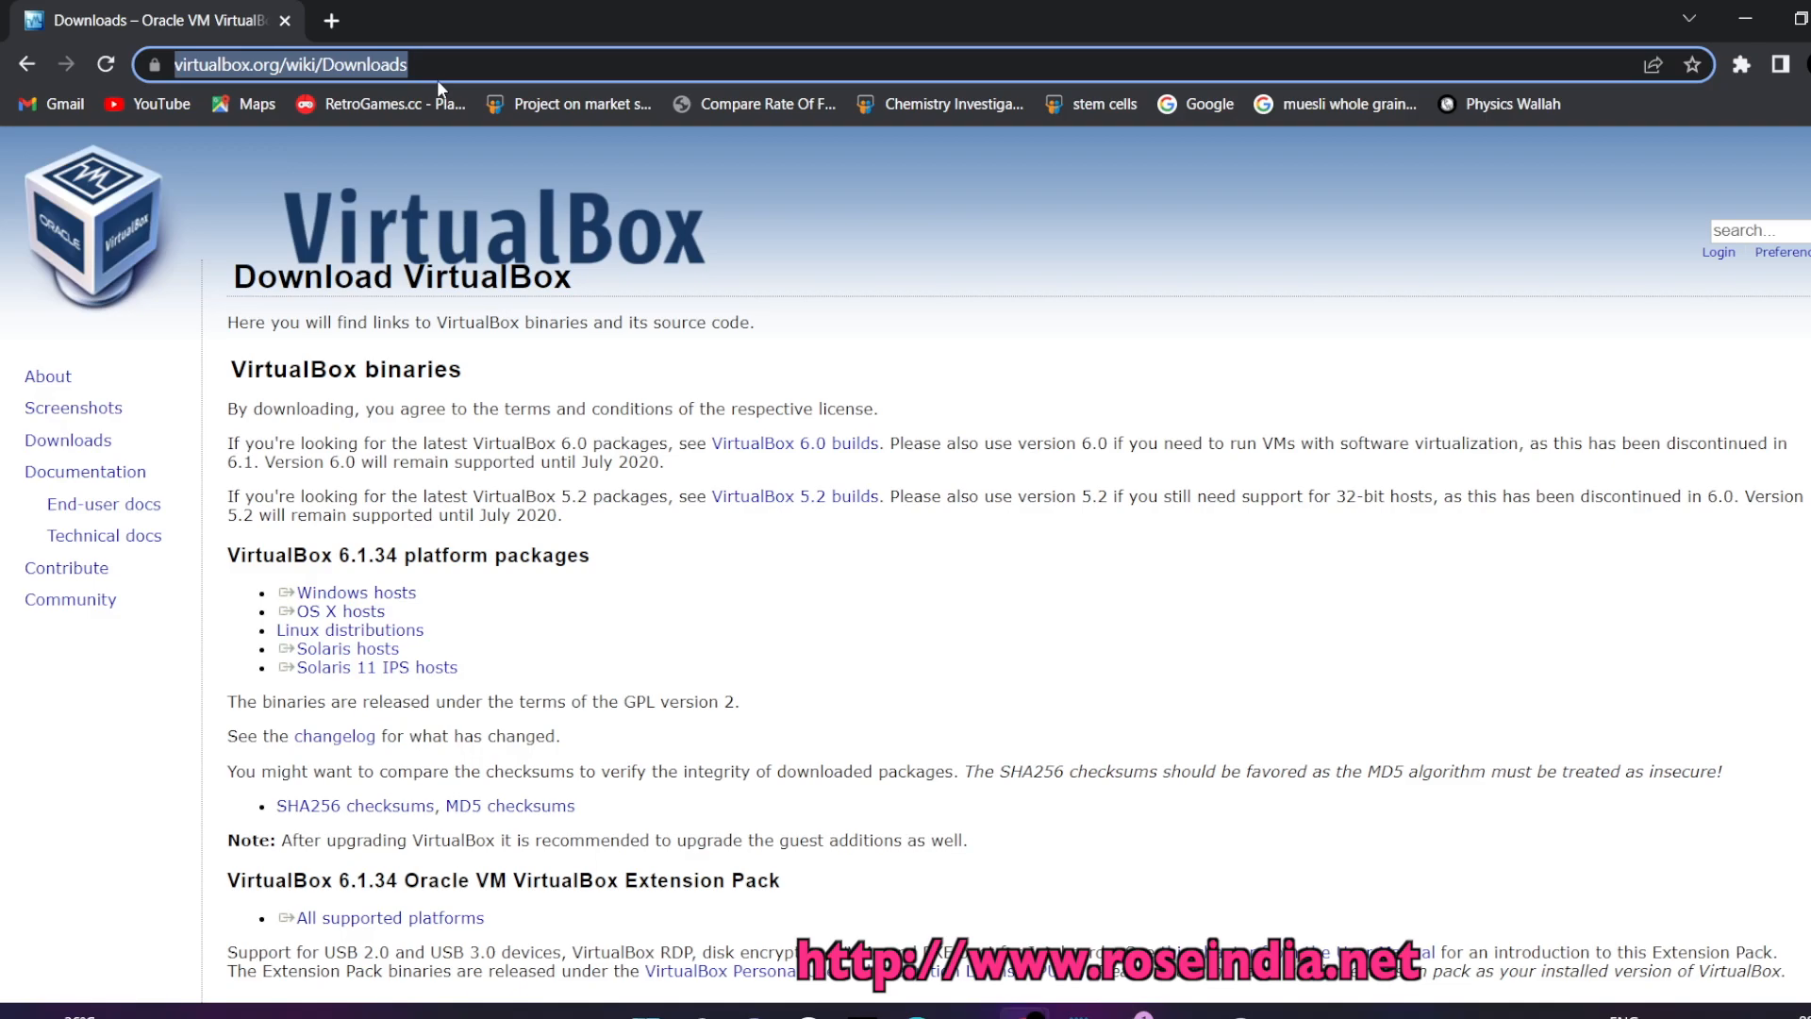
key("Return")
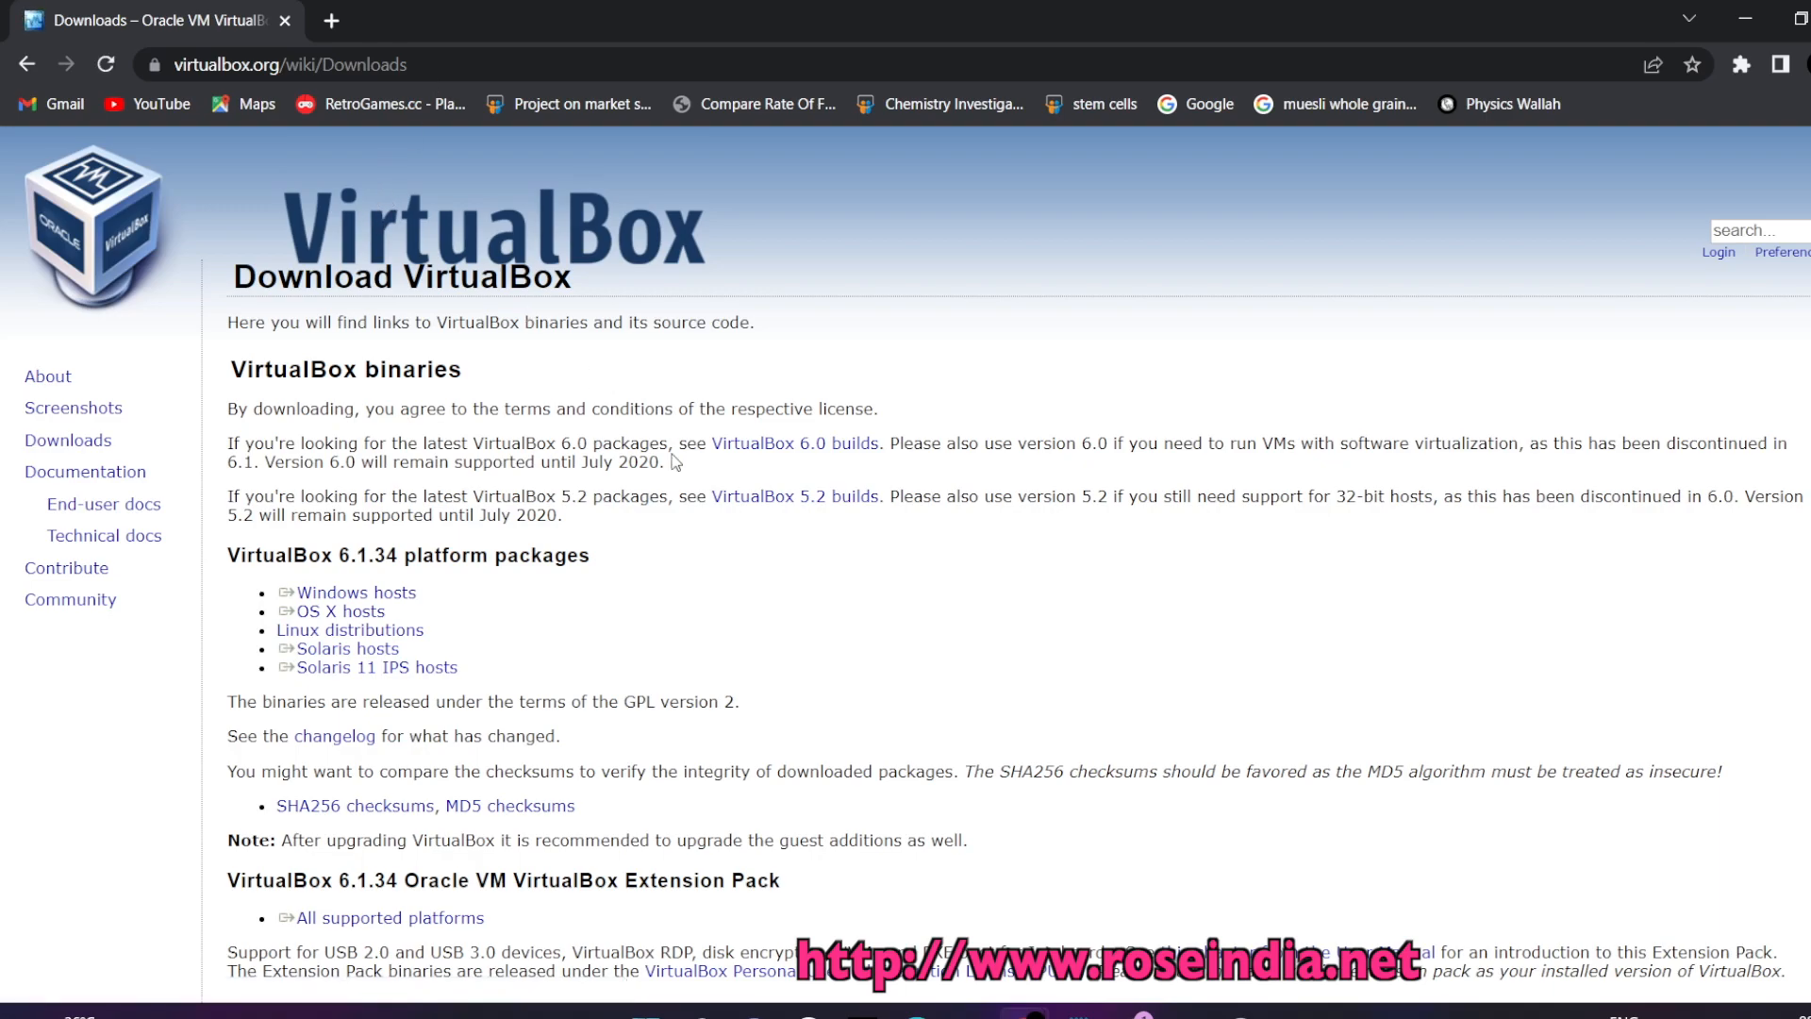
Download the VirtualBox 6.1.34 Windows hosts installer via the link's context menu
left_click_drag(439, 588, 278, 593)
right_click(386, 594)
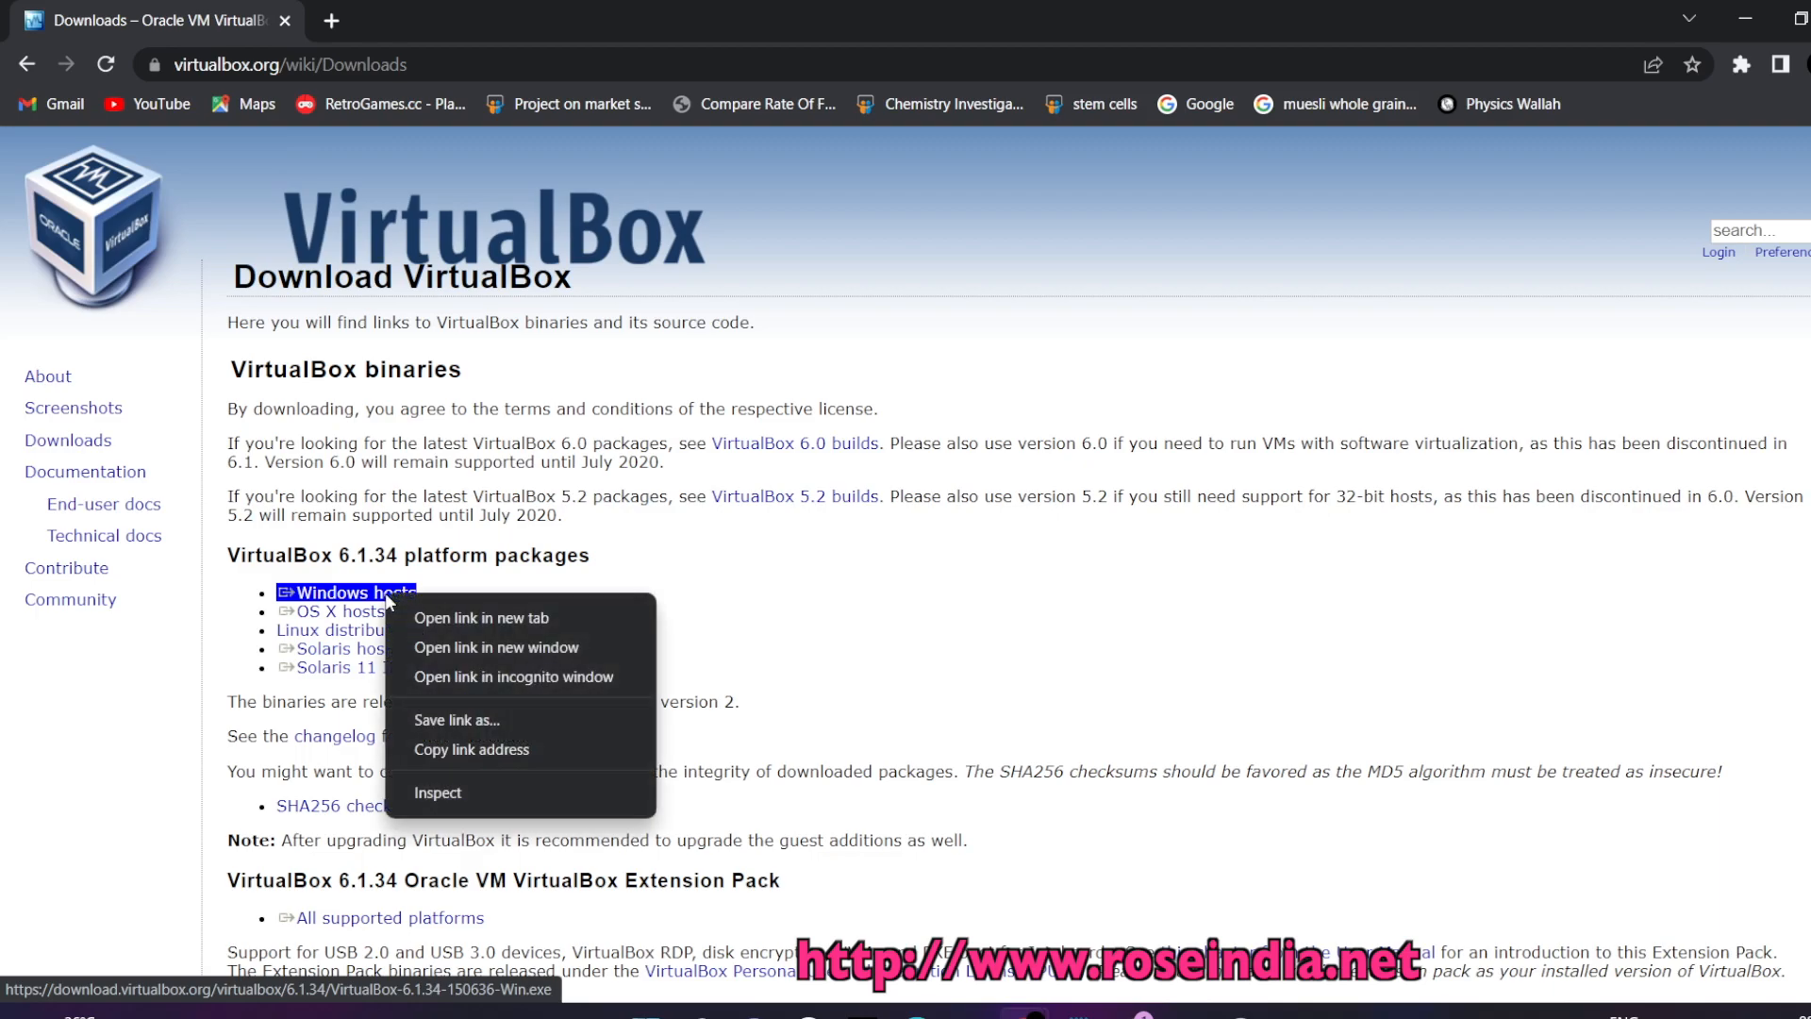
left_click(470, 609)
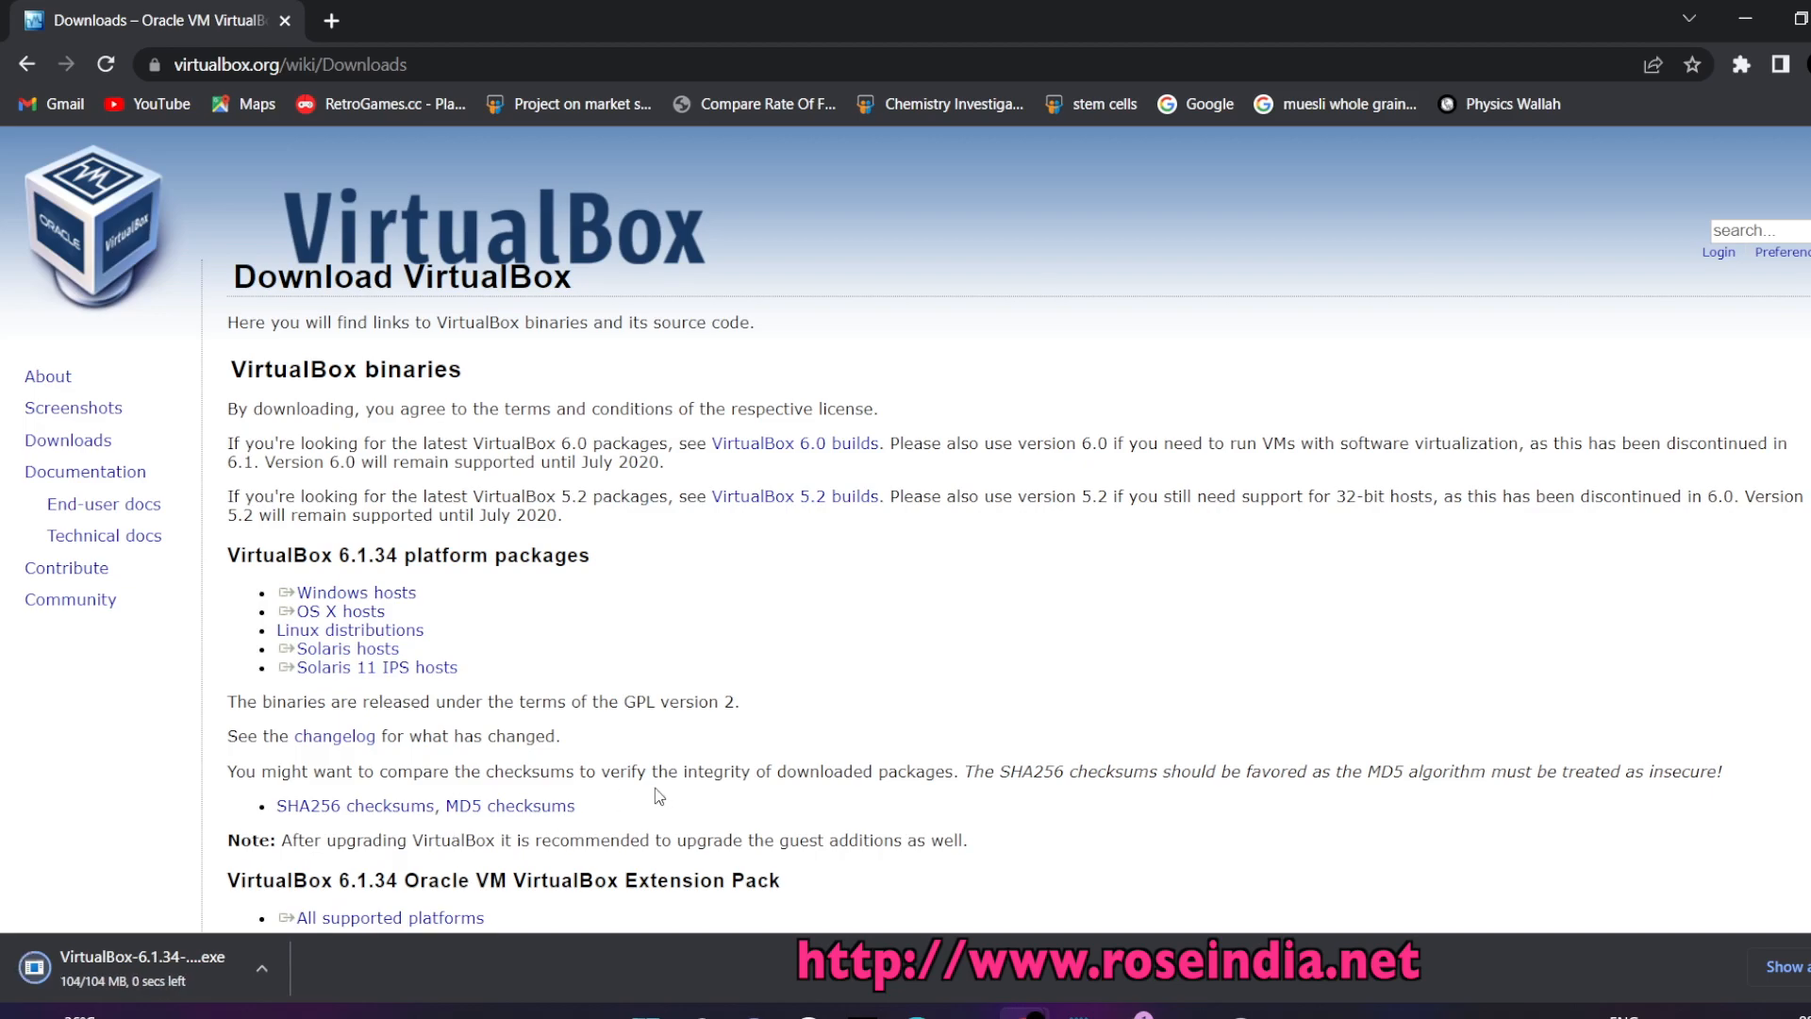
Download the Extension Pack for all supported platforms, then run the VirtualBox .exe from the download bar
scroll(698, 753, "down", 2)
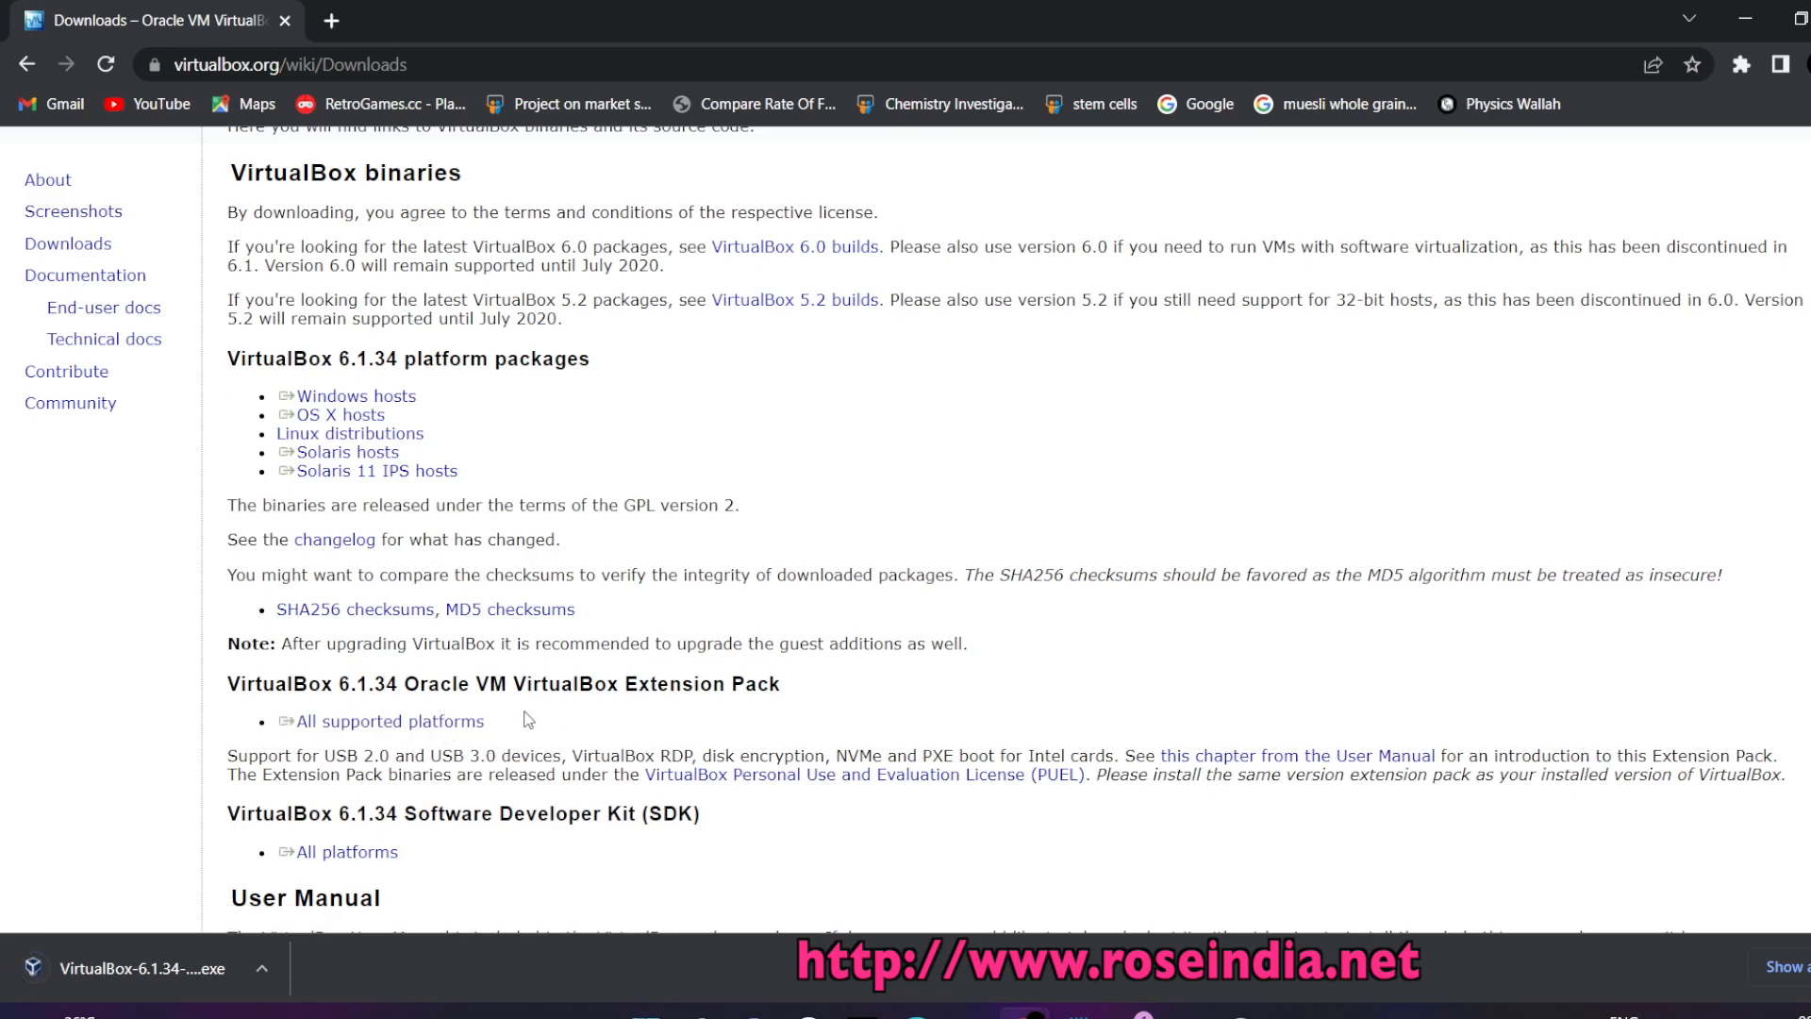
left_click(420, 724)
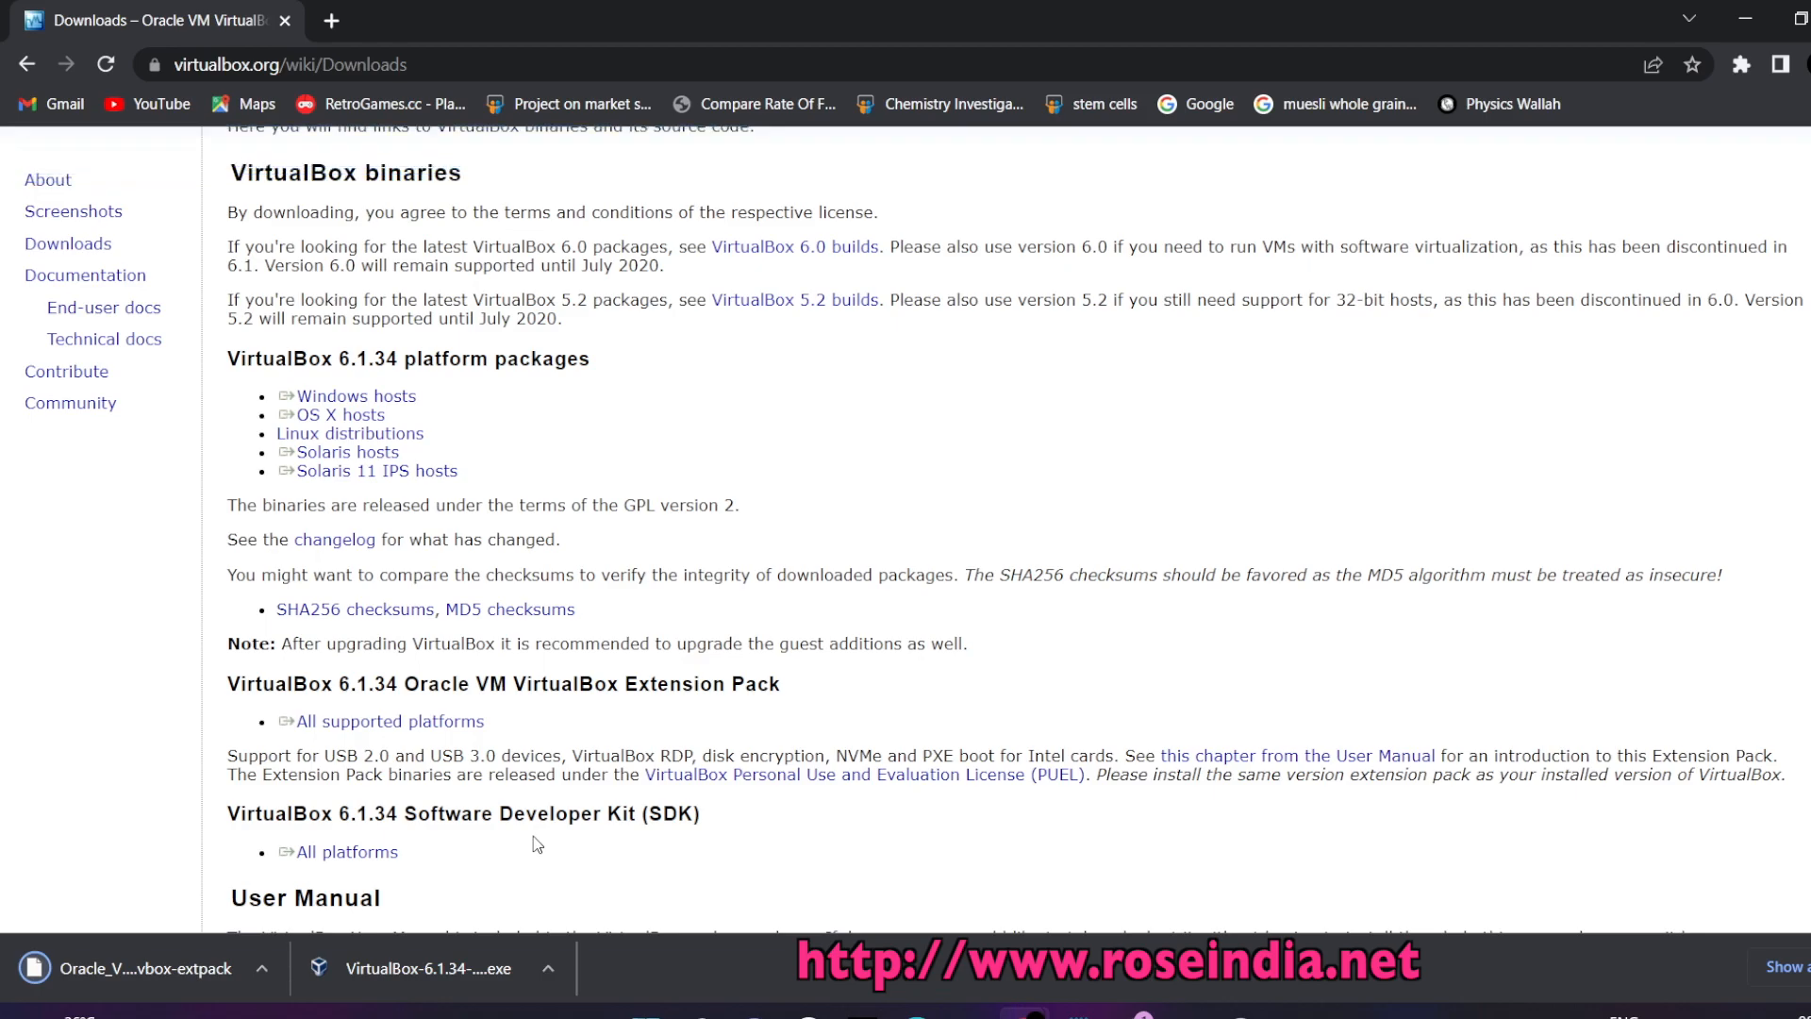
left_click(430, 968)
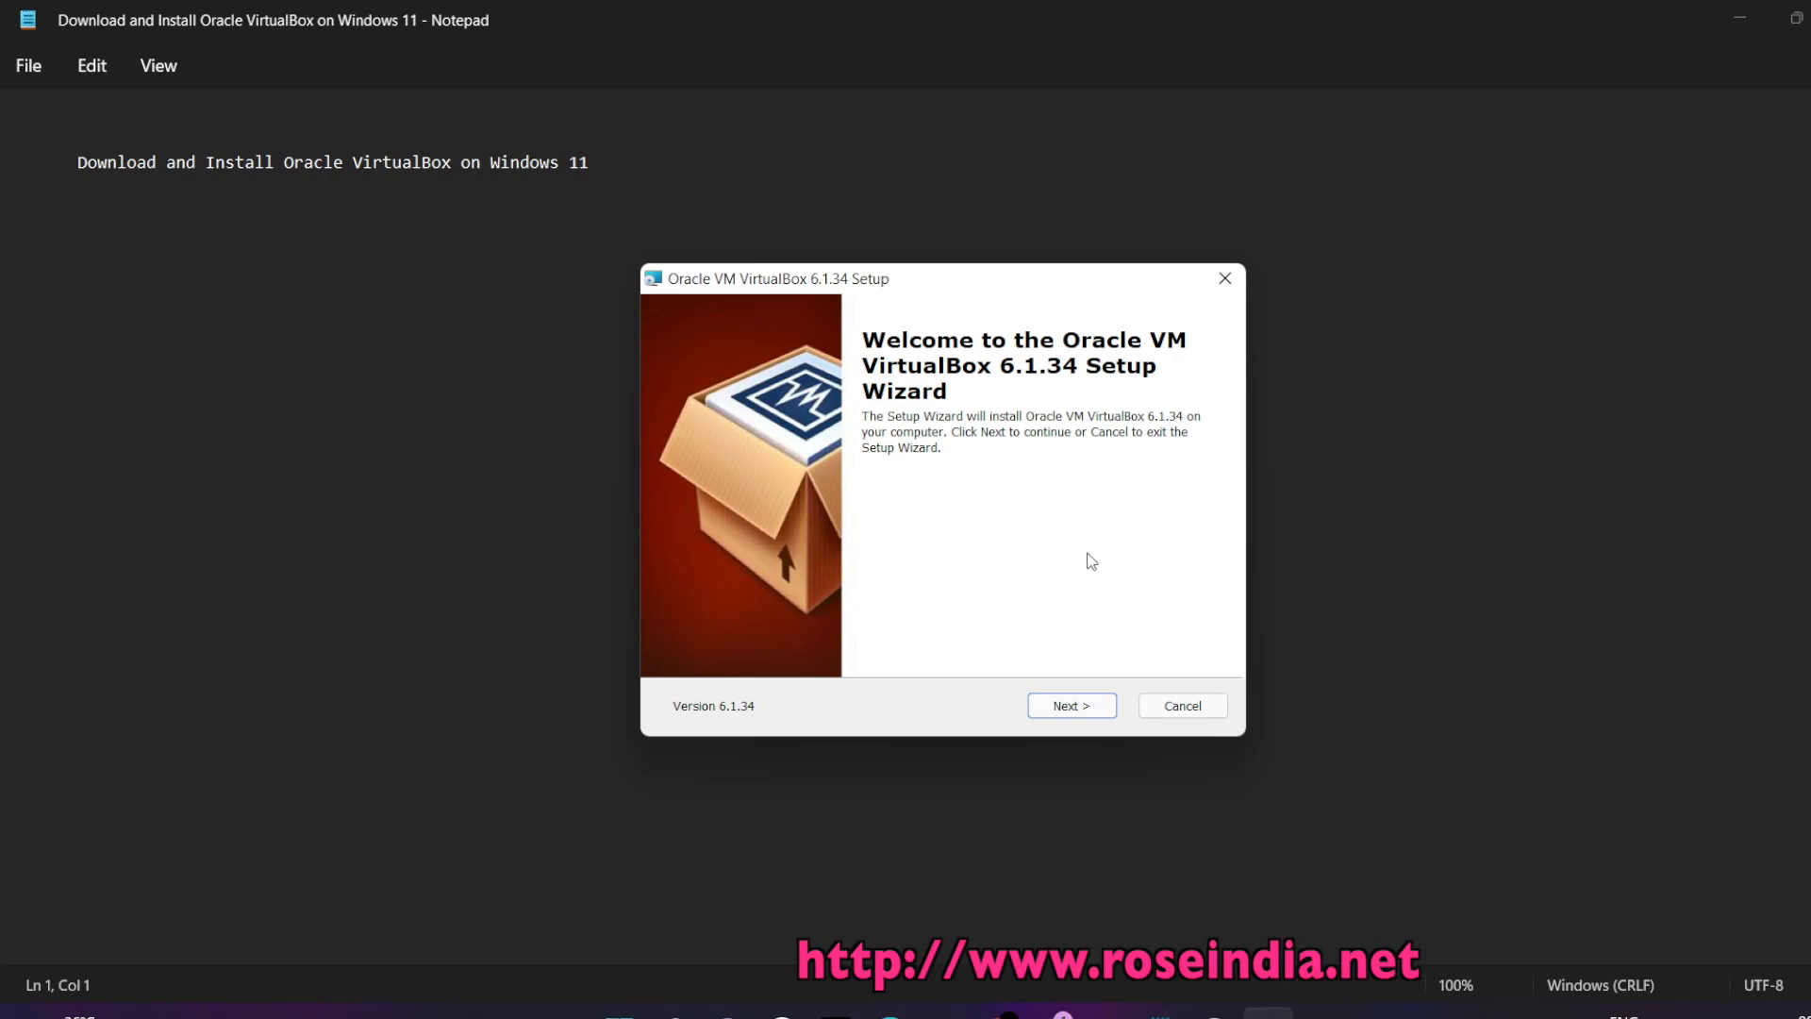
Keep default features and shortcuts, accept the Network Interfaces warning, and install VirtualBox 6.1.34
left_click(1061, 711)
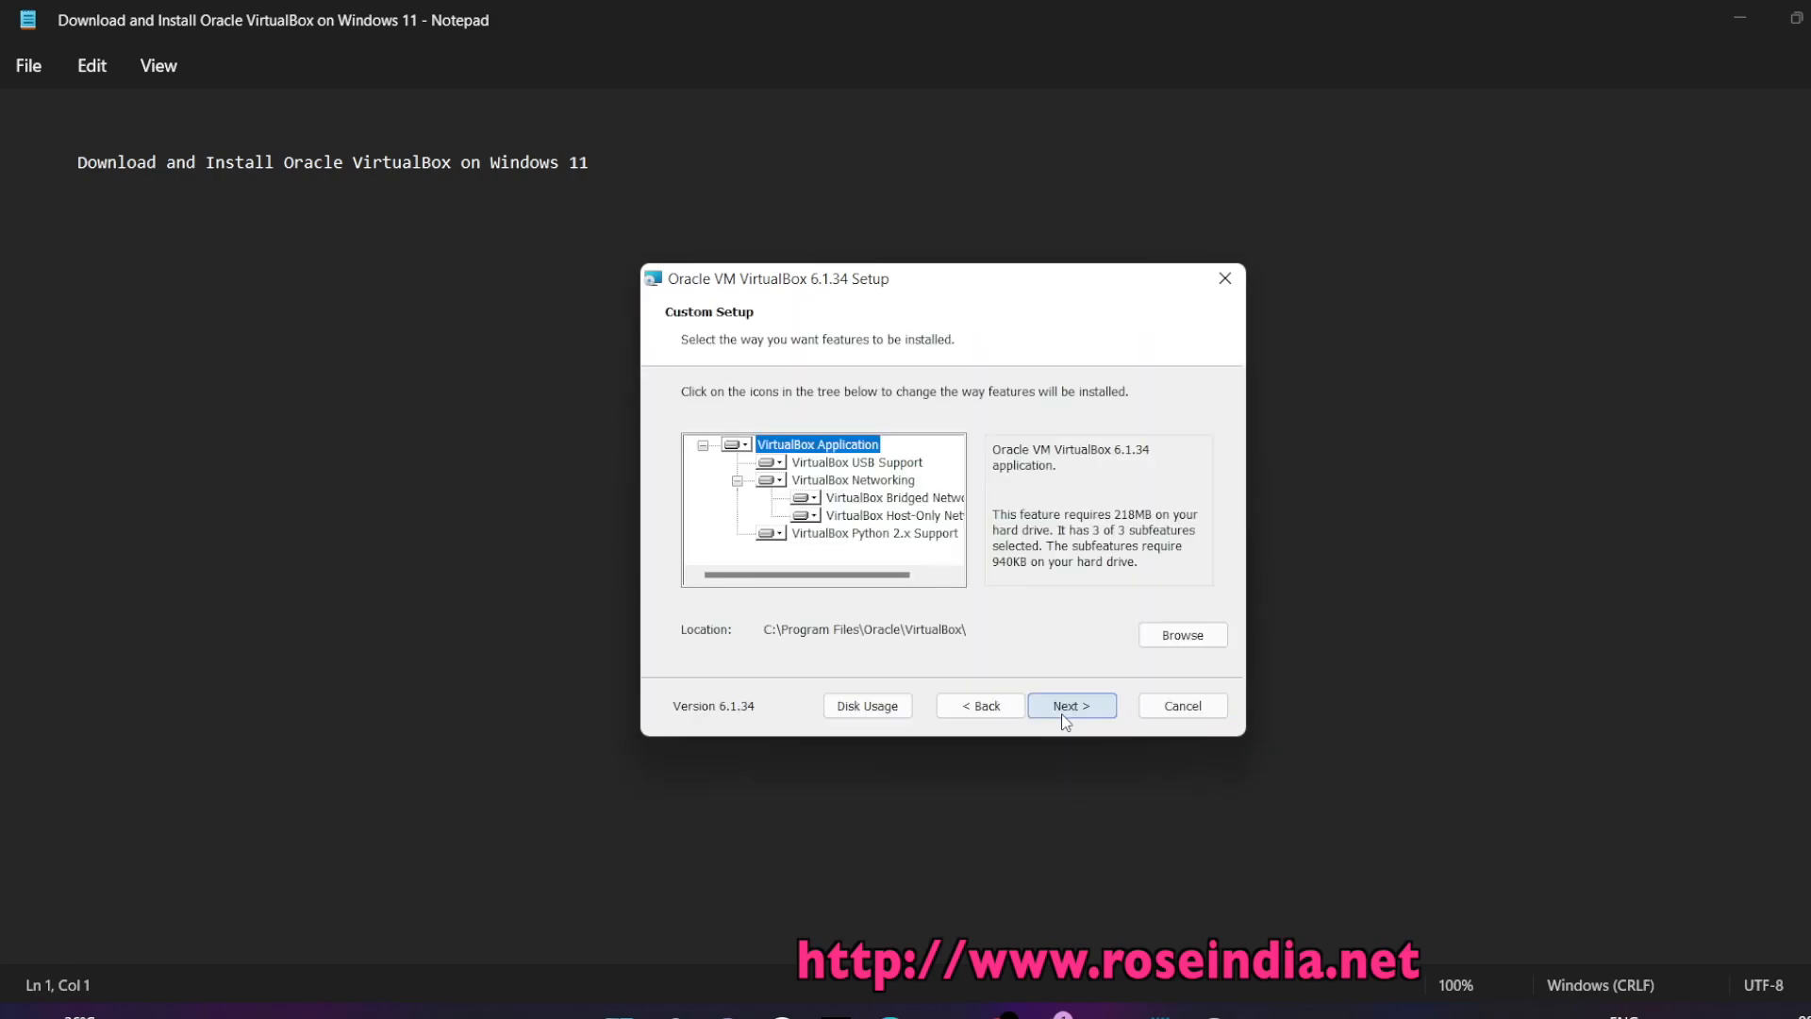
left_click(1061, 709)
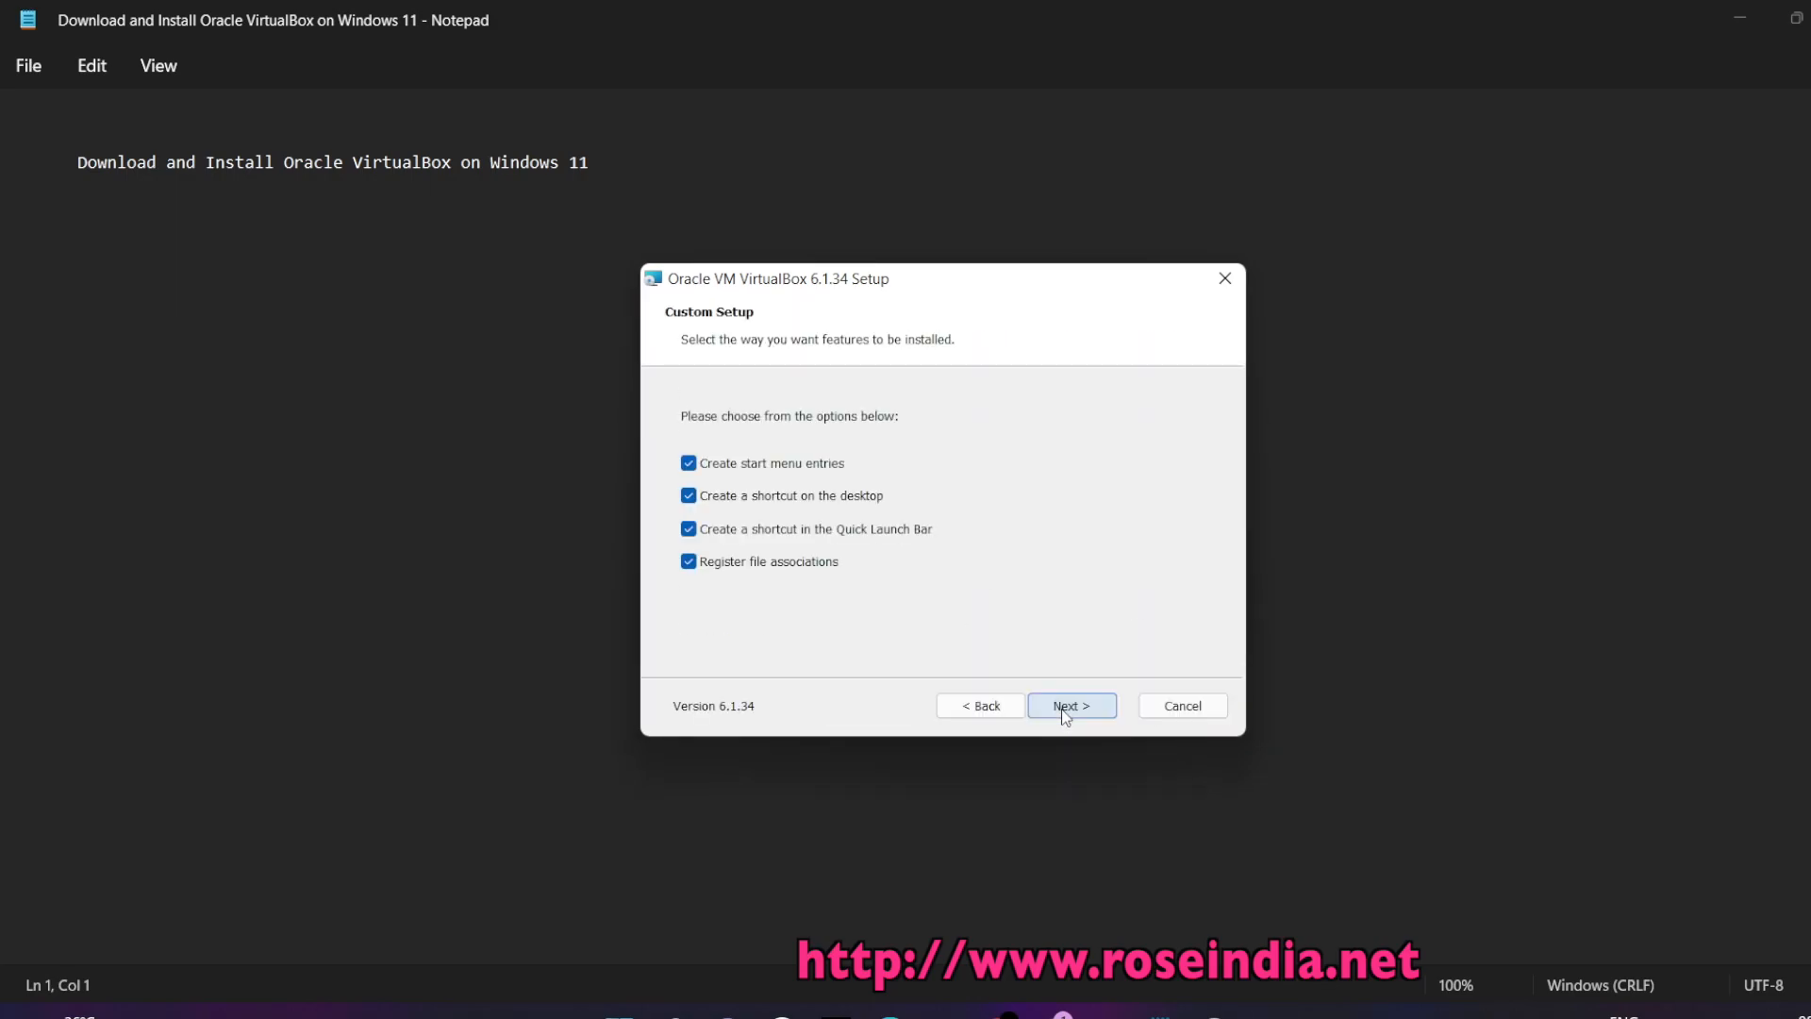
left_click(1061, 710)
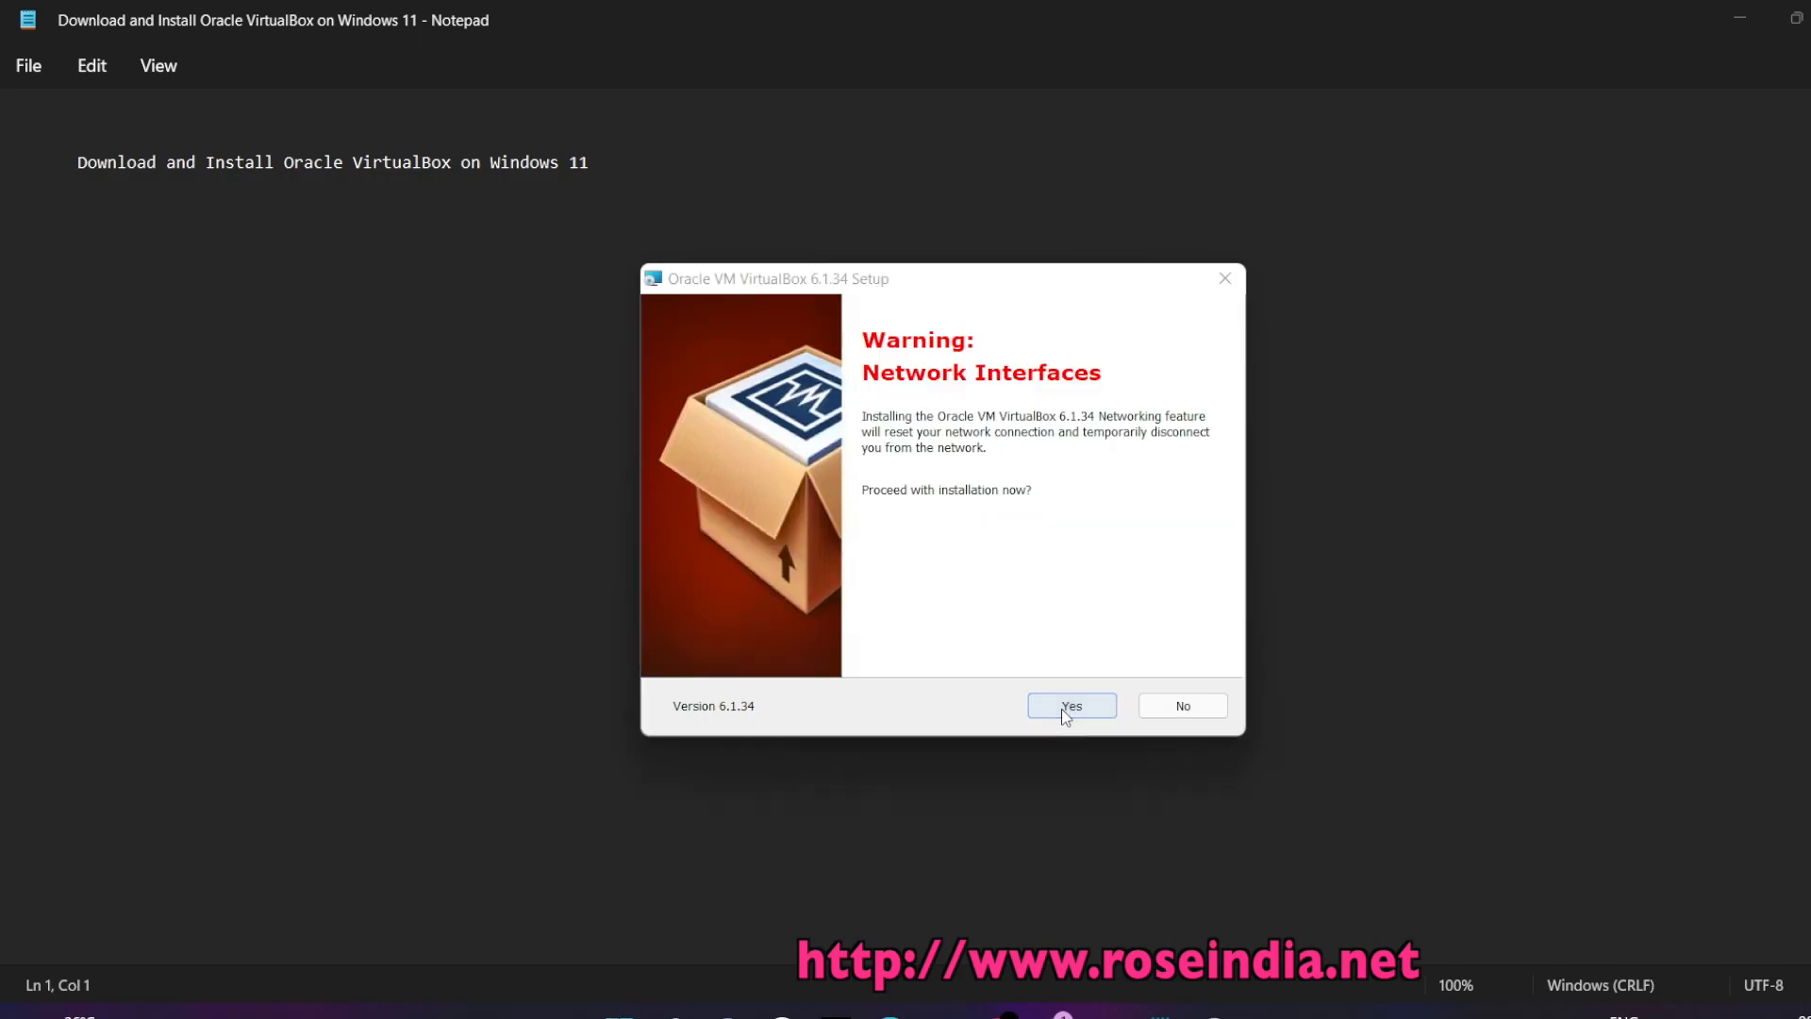
left_click(1062, 710)
left_click(1062, 709)
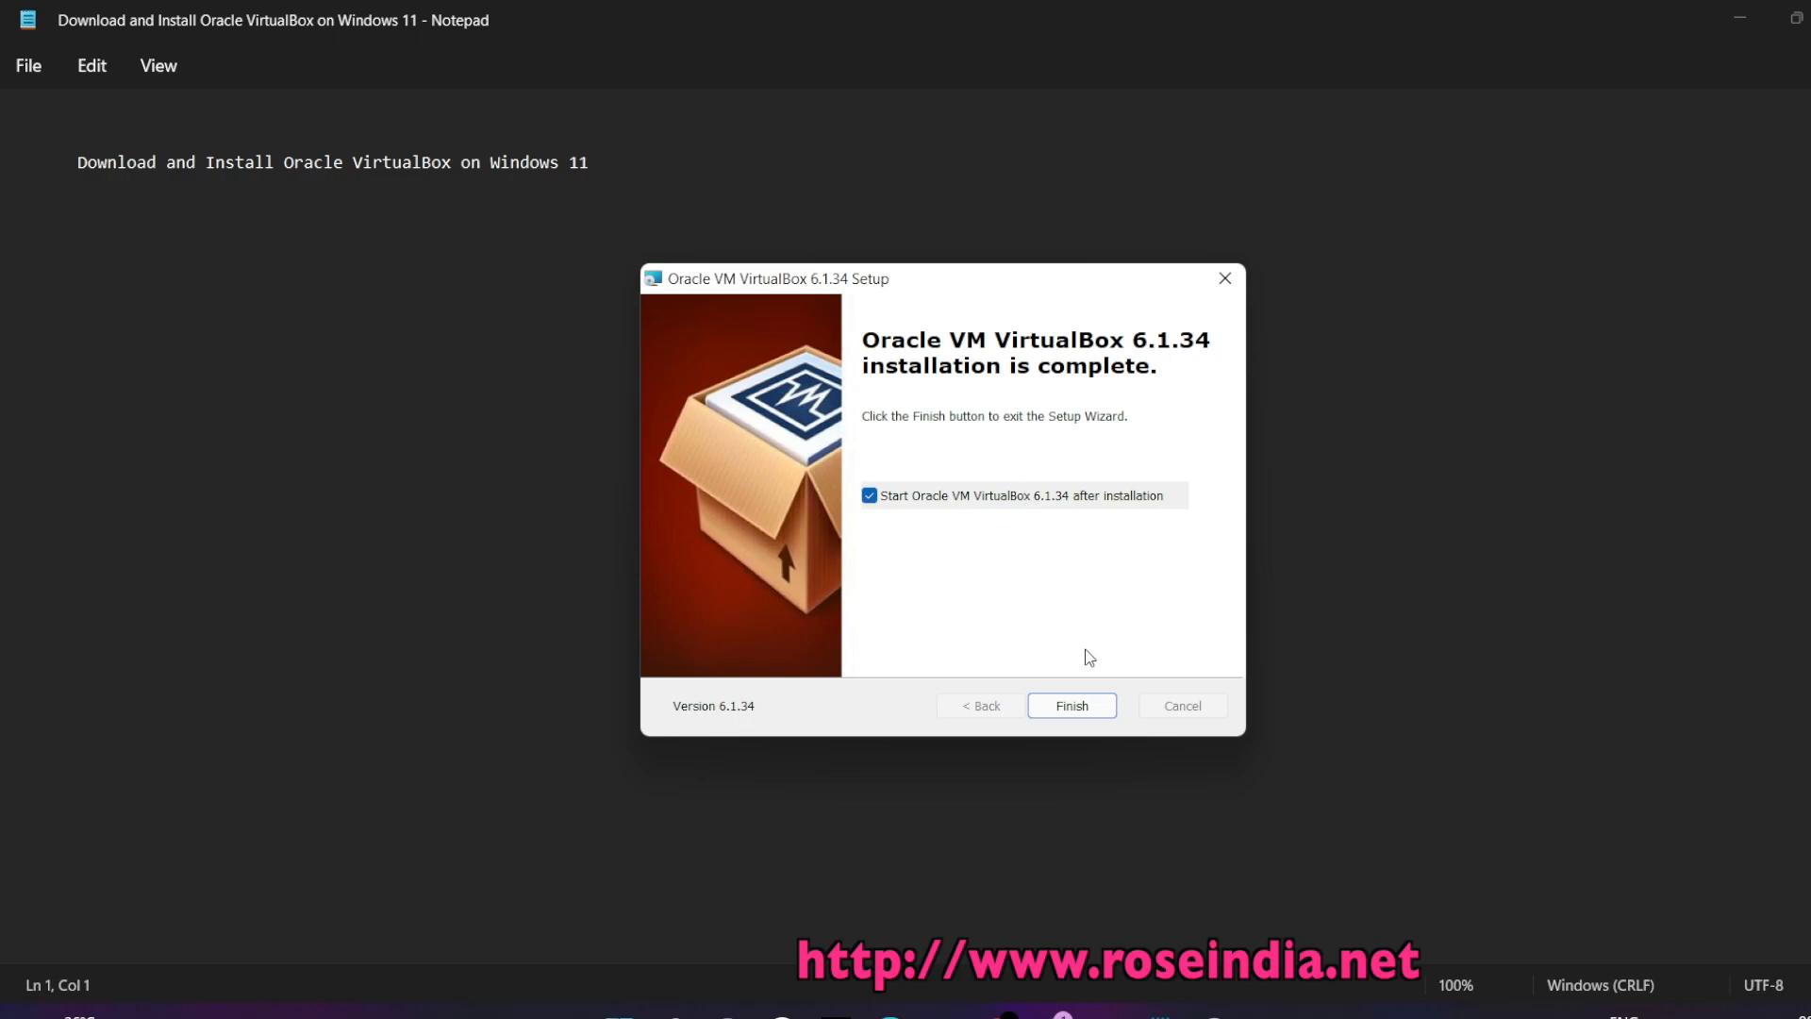
Finish the setup wizard and open the downloaded Extension Pack file from Chrome
left_click(1064, 710)
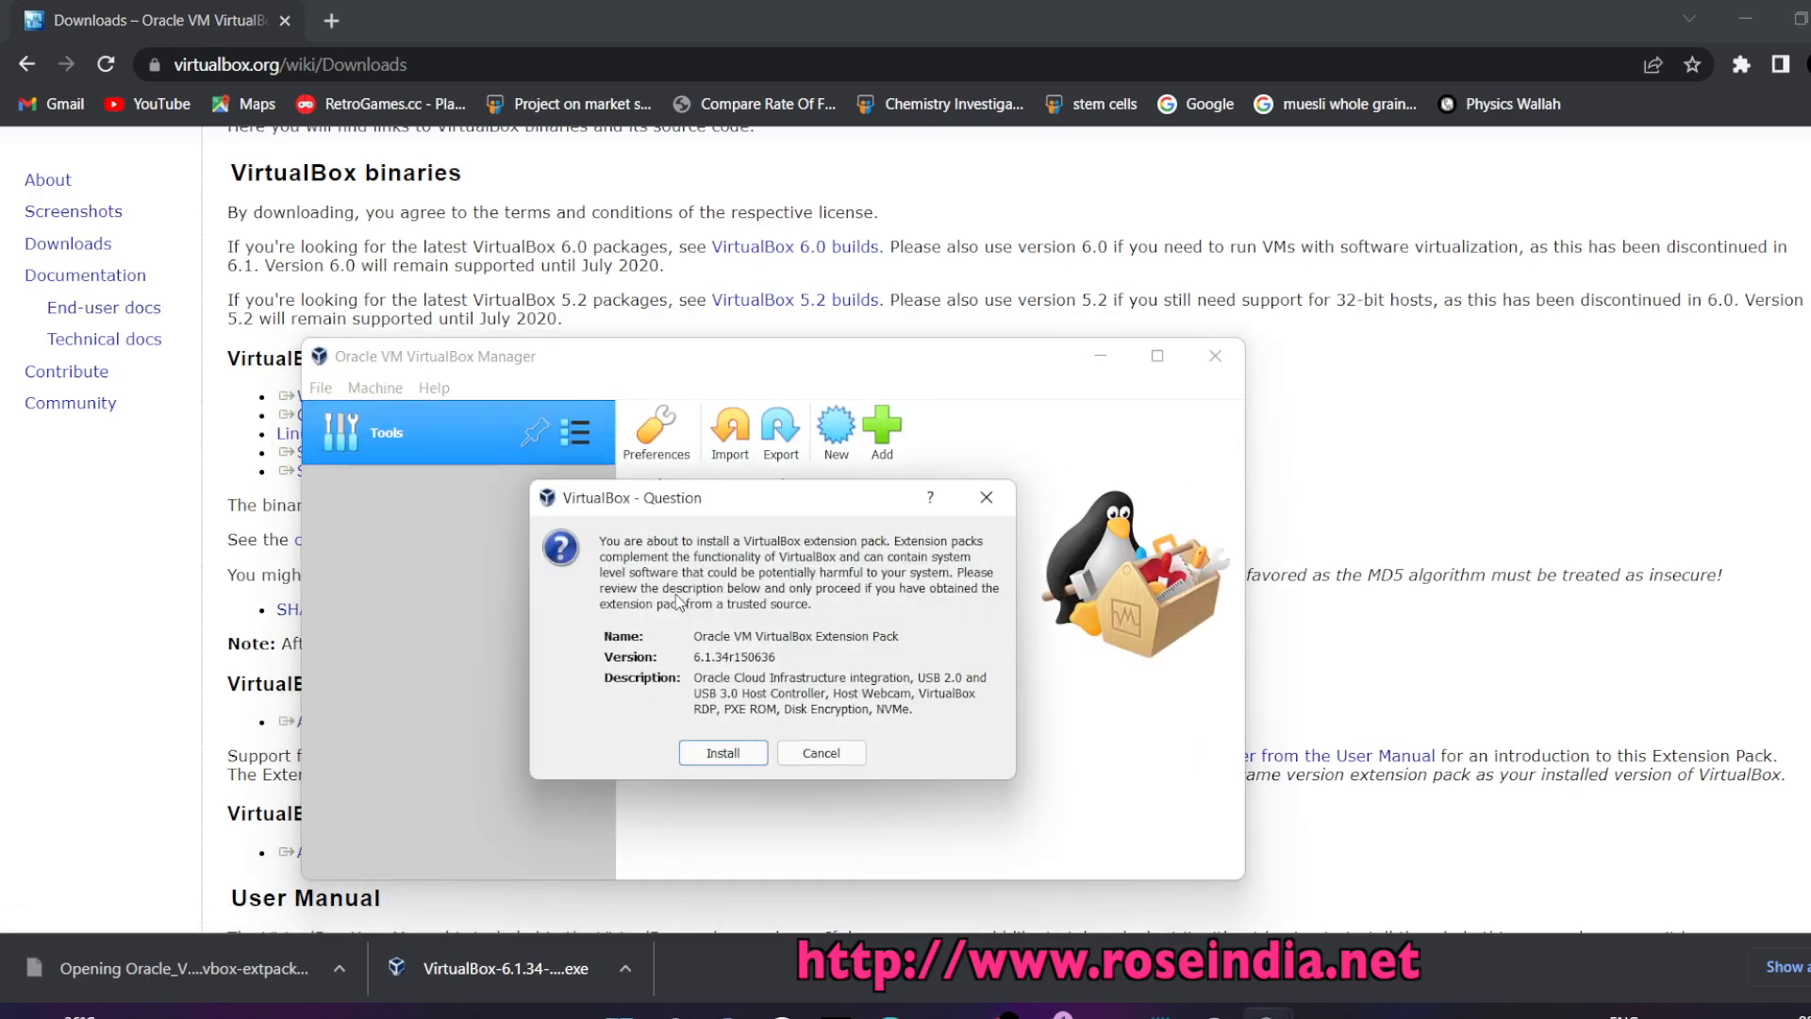
left_click(821, 753)
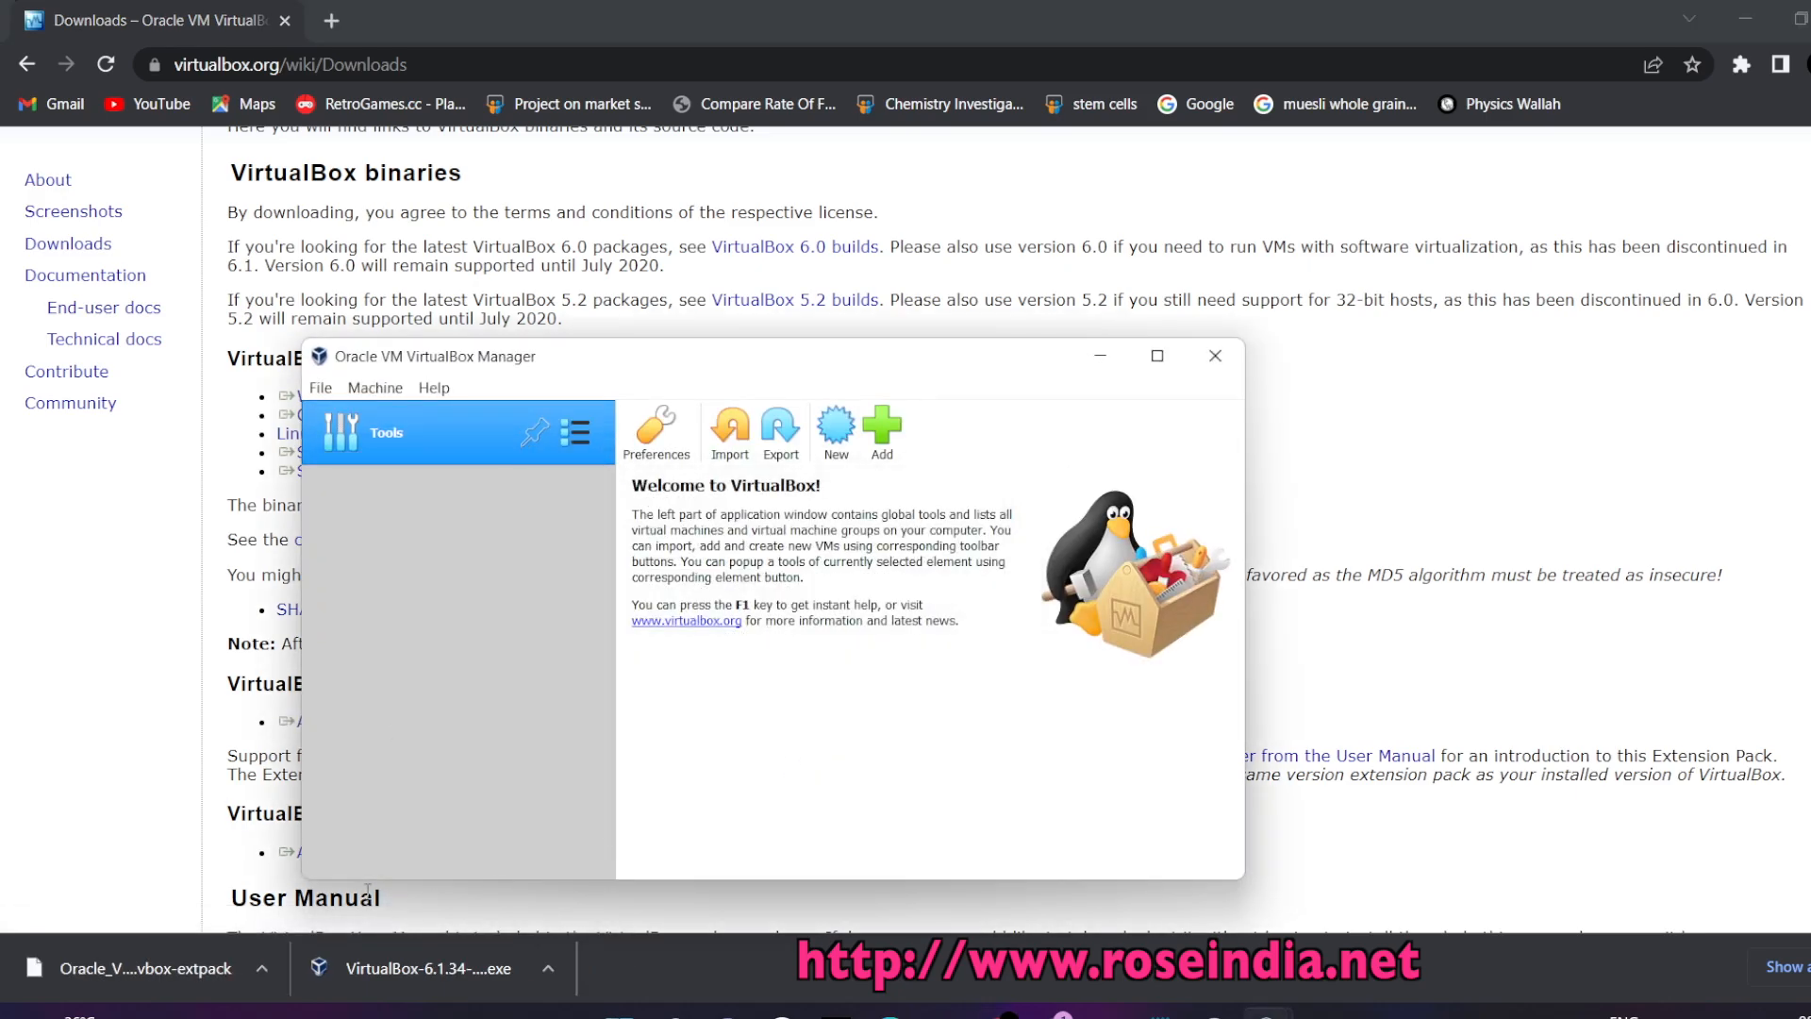
left_click(109, 966)
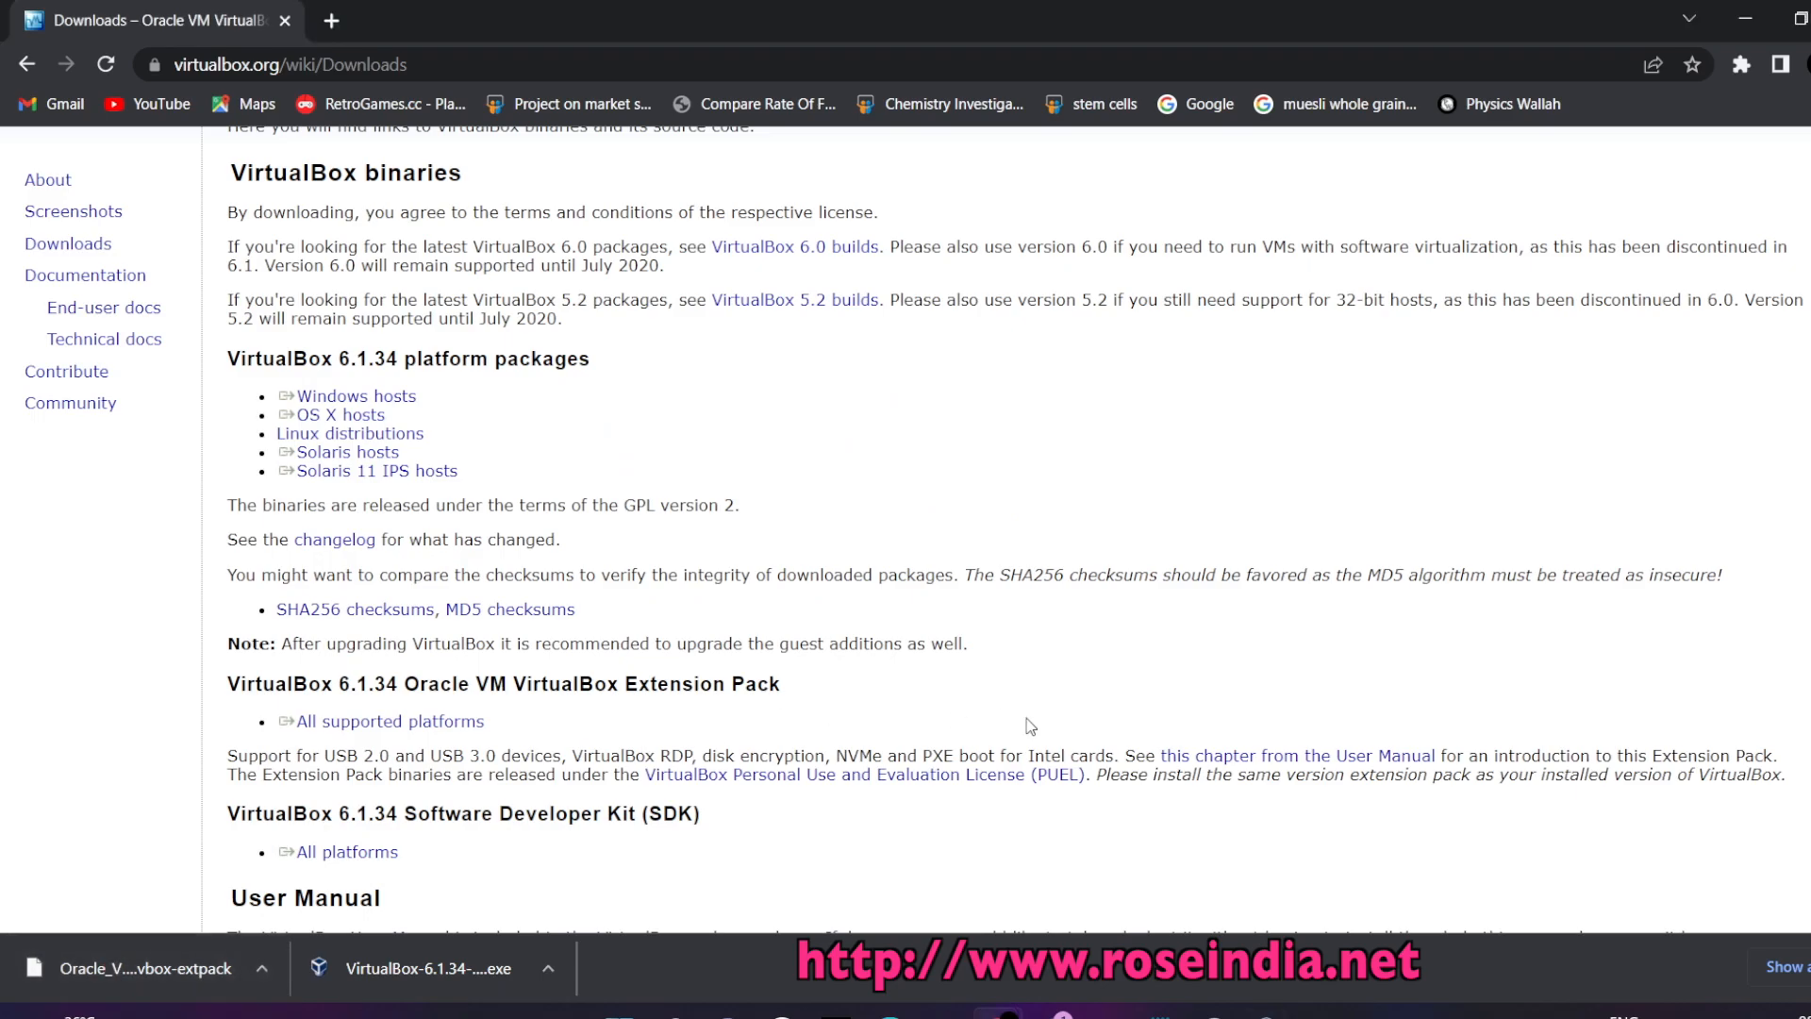
left_click(184, 957)
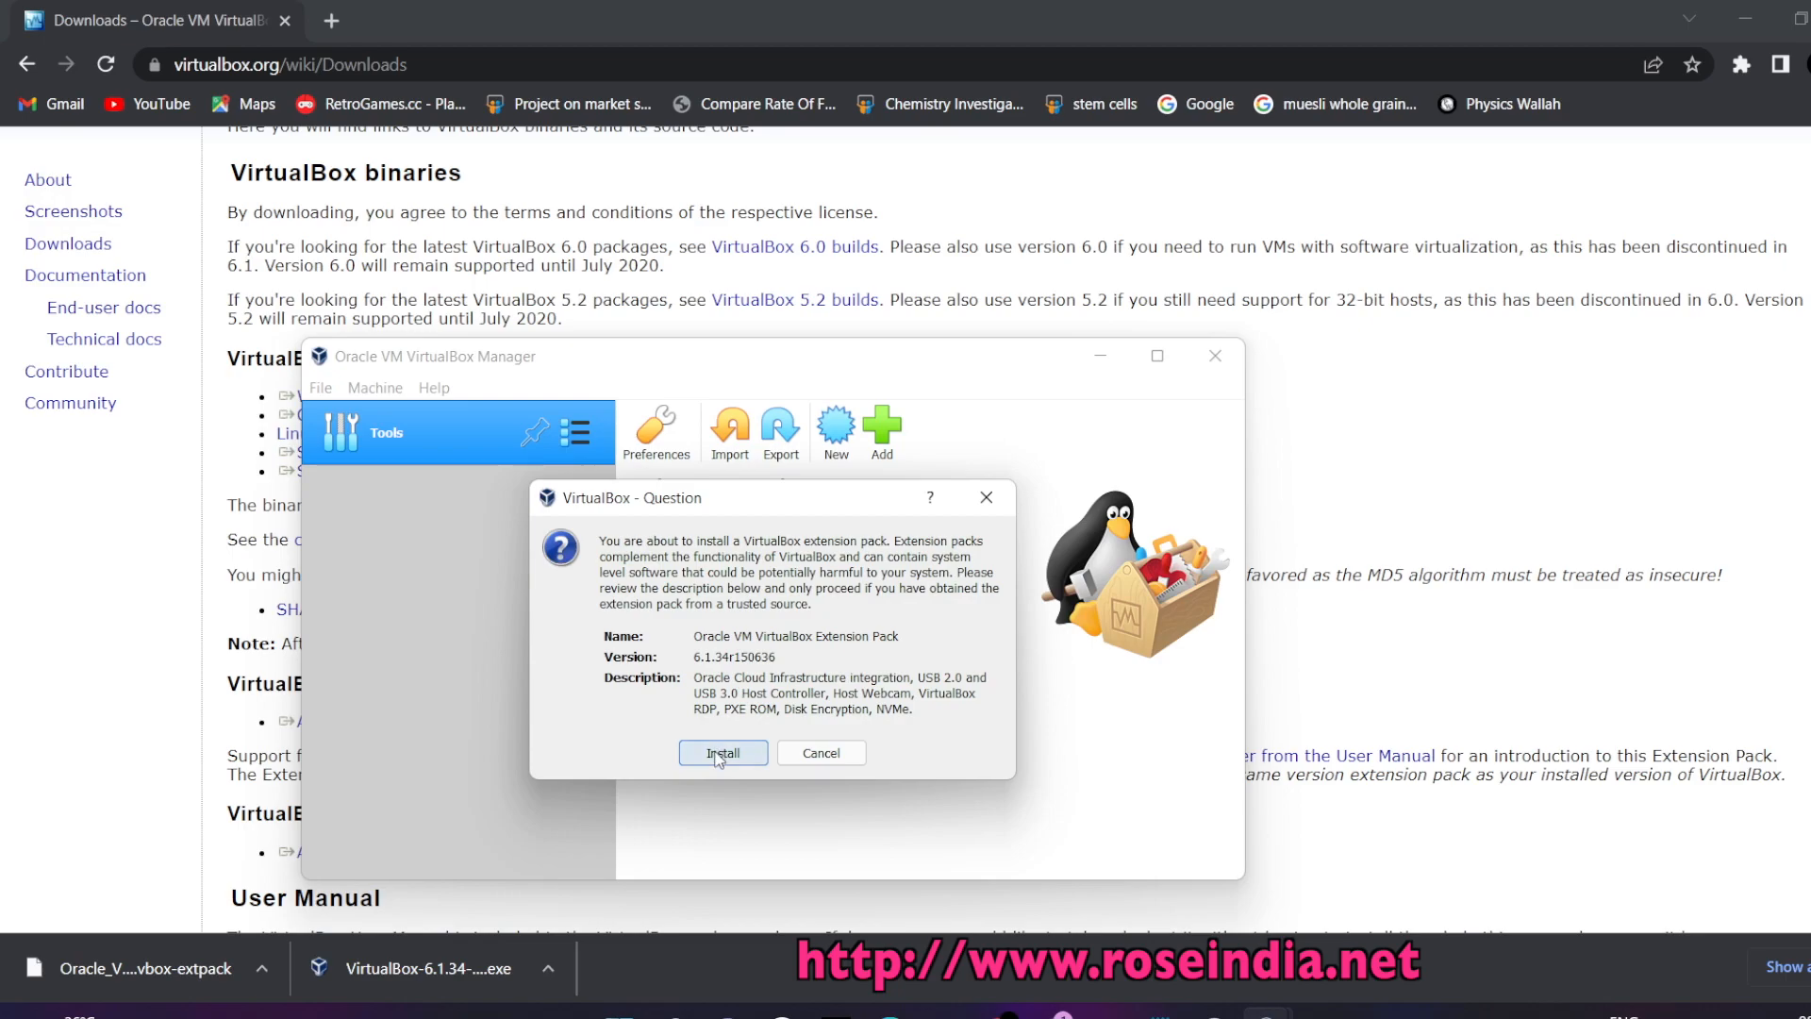
Install the Extension Pack after agreeing to its license, then close VirtualBox Manager and return to Notepad
left_click(718, 754)
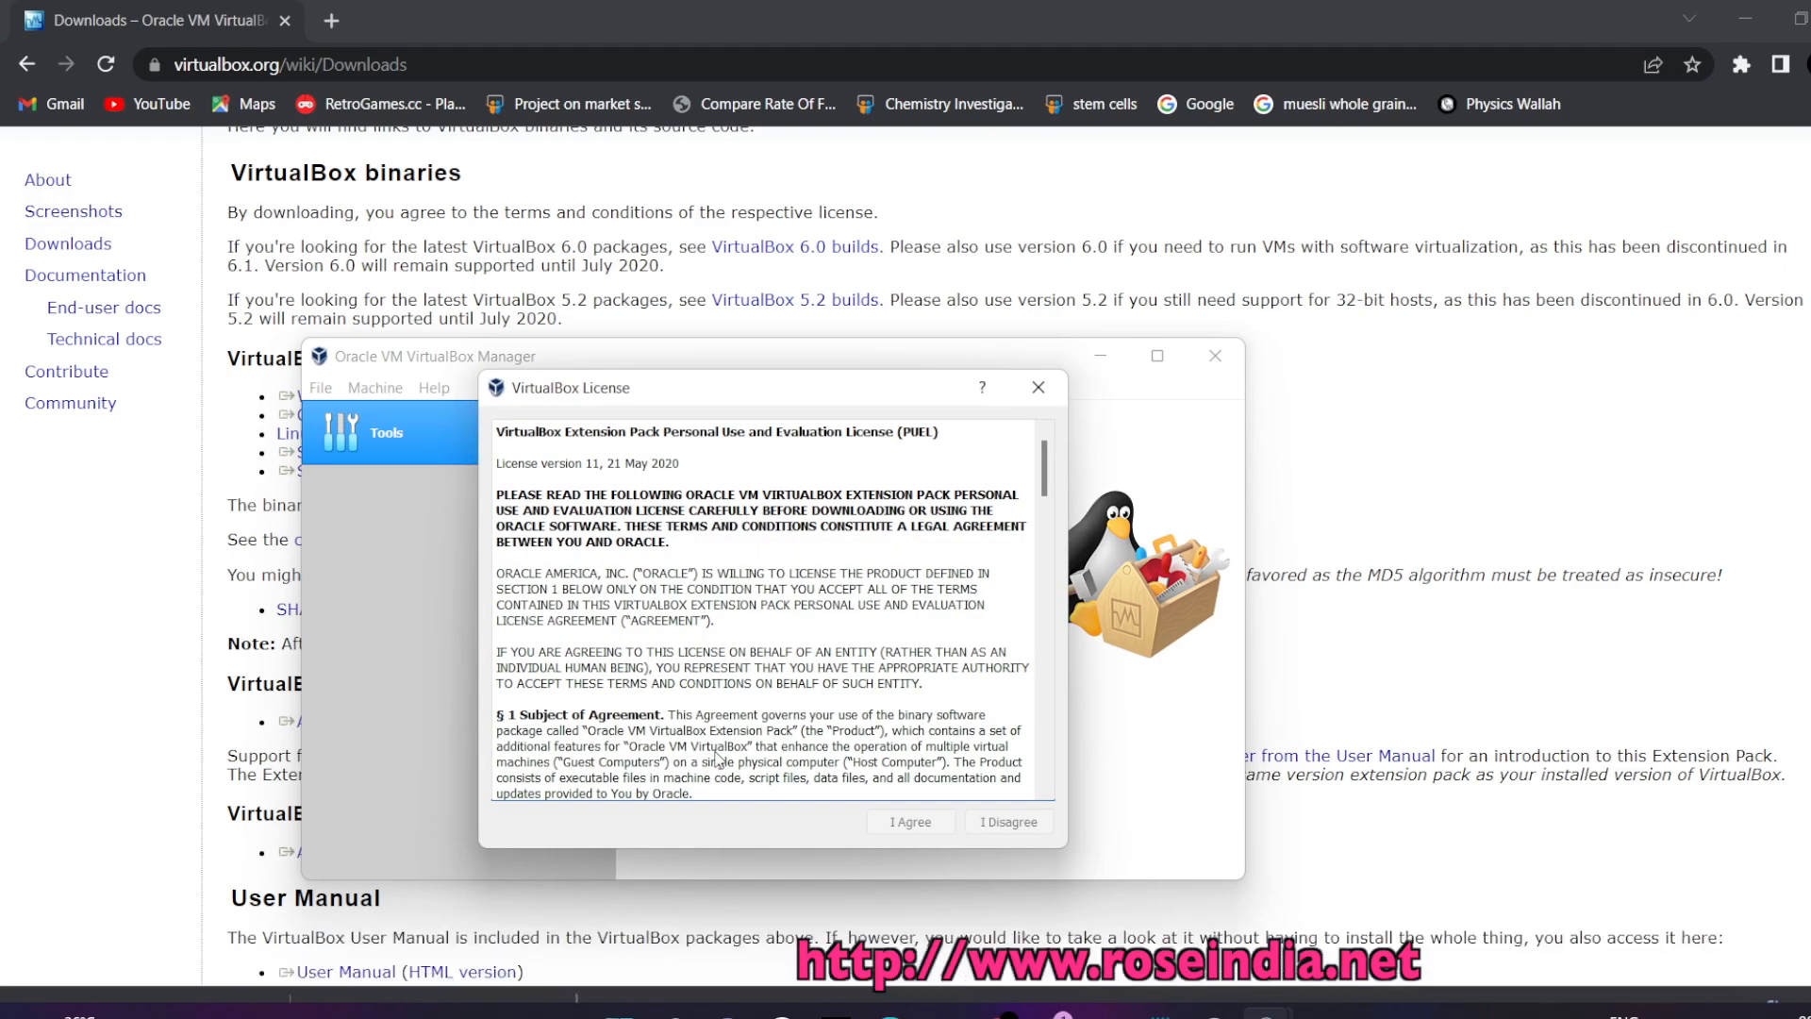
left_click_drag(1050, 472, 1052, 797)
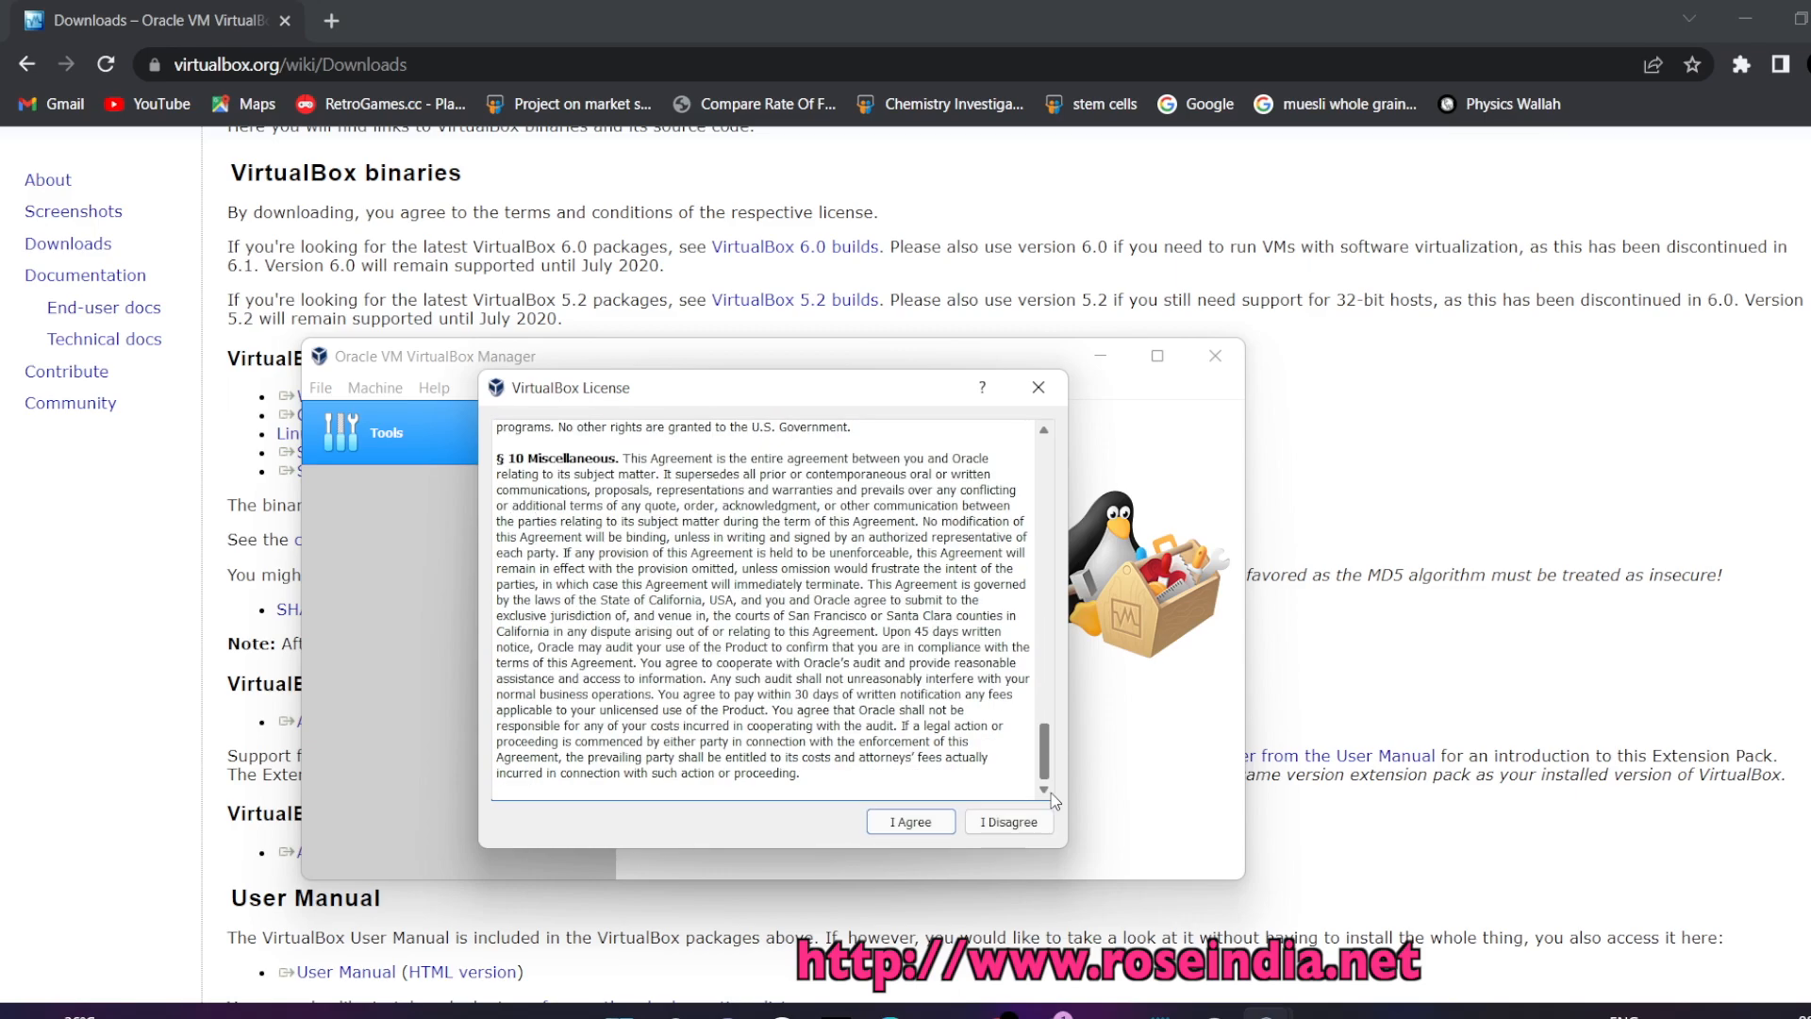
left_click(910, 821)
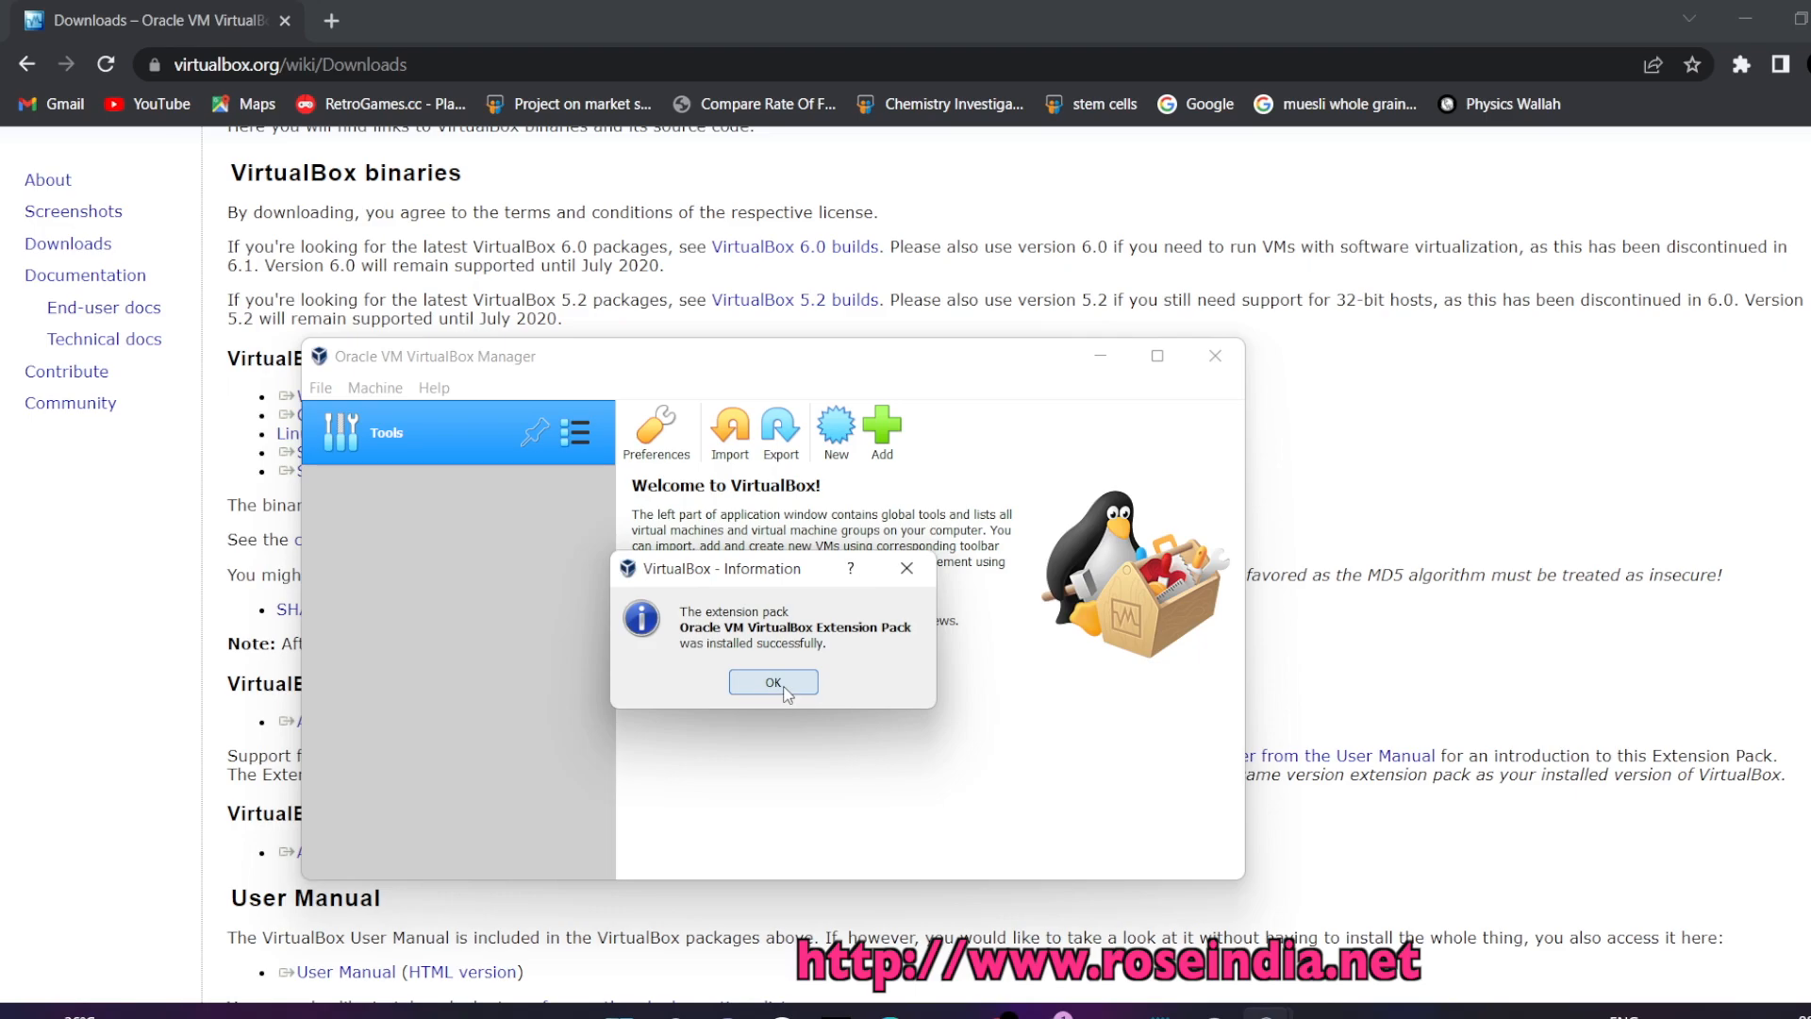
left_click(773, 683)
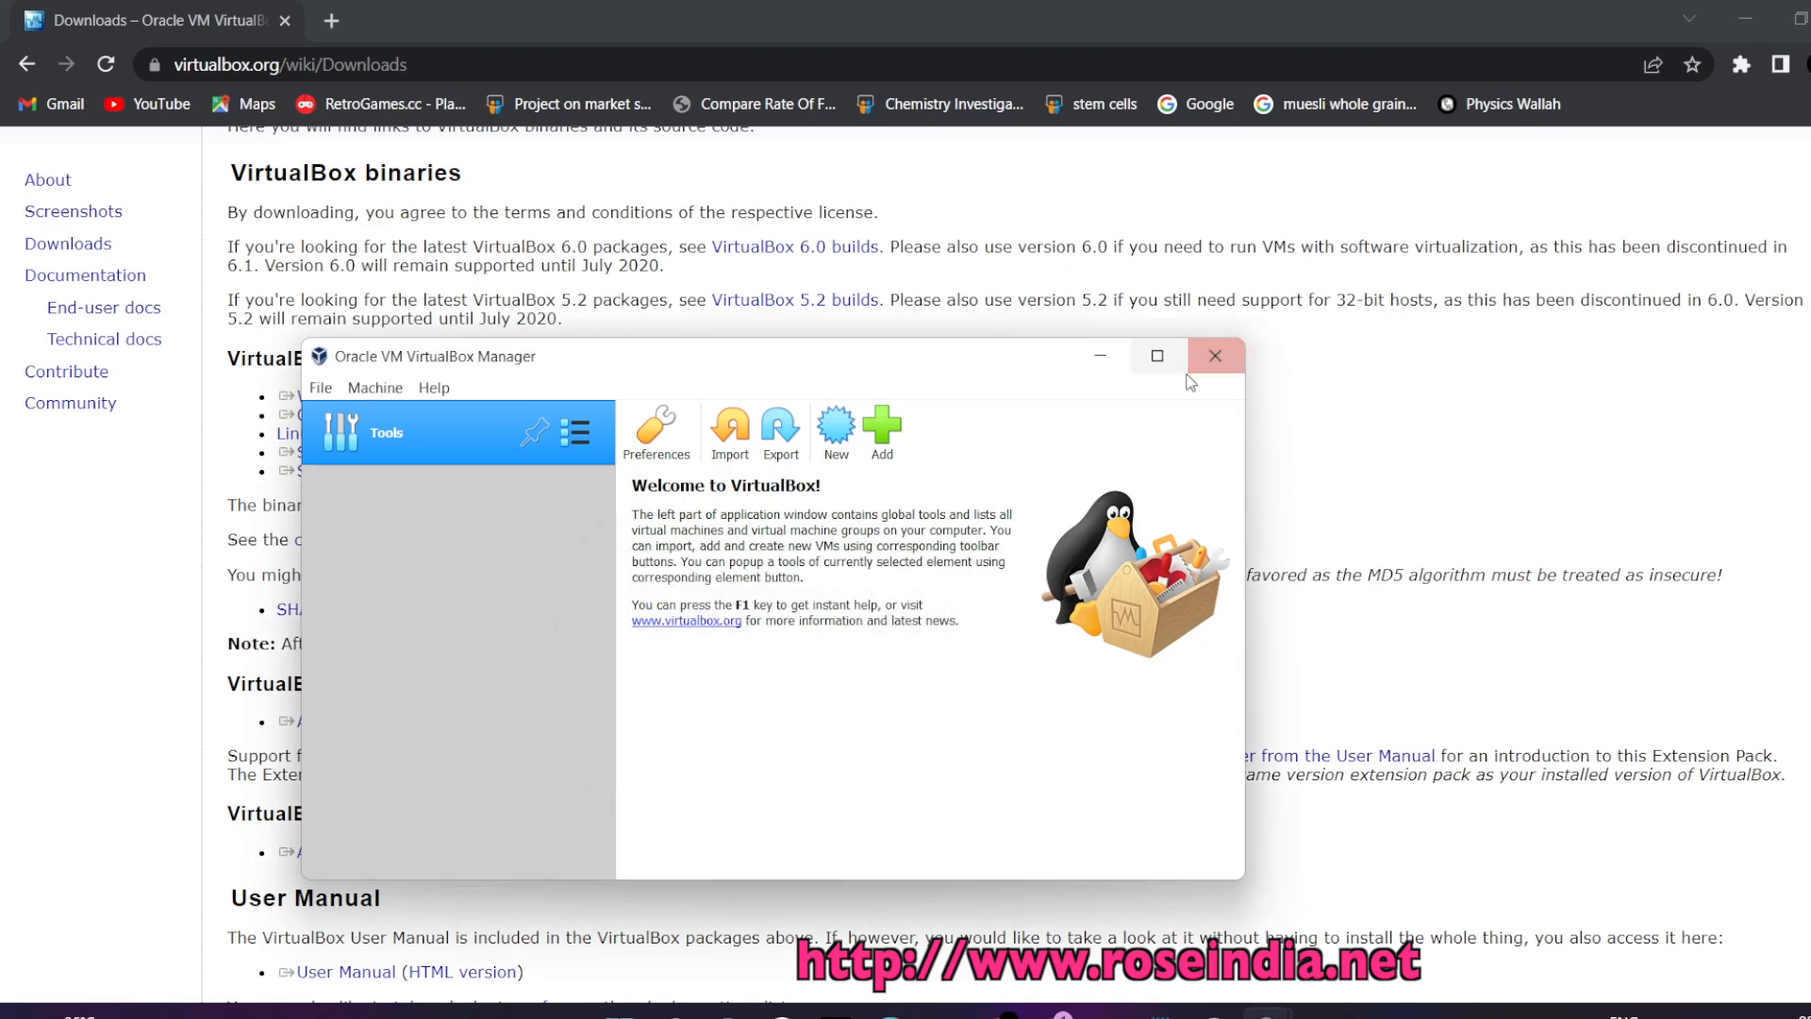
left_click(1215, 358)
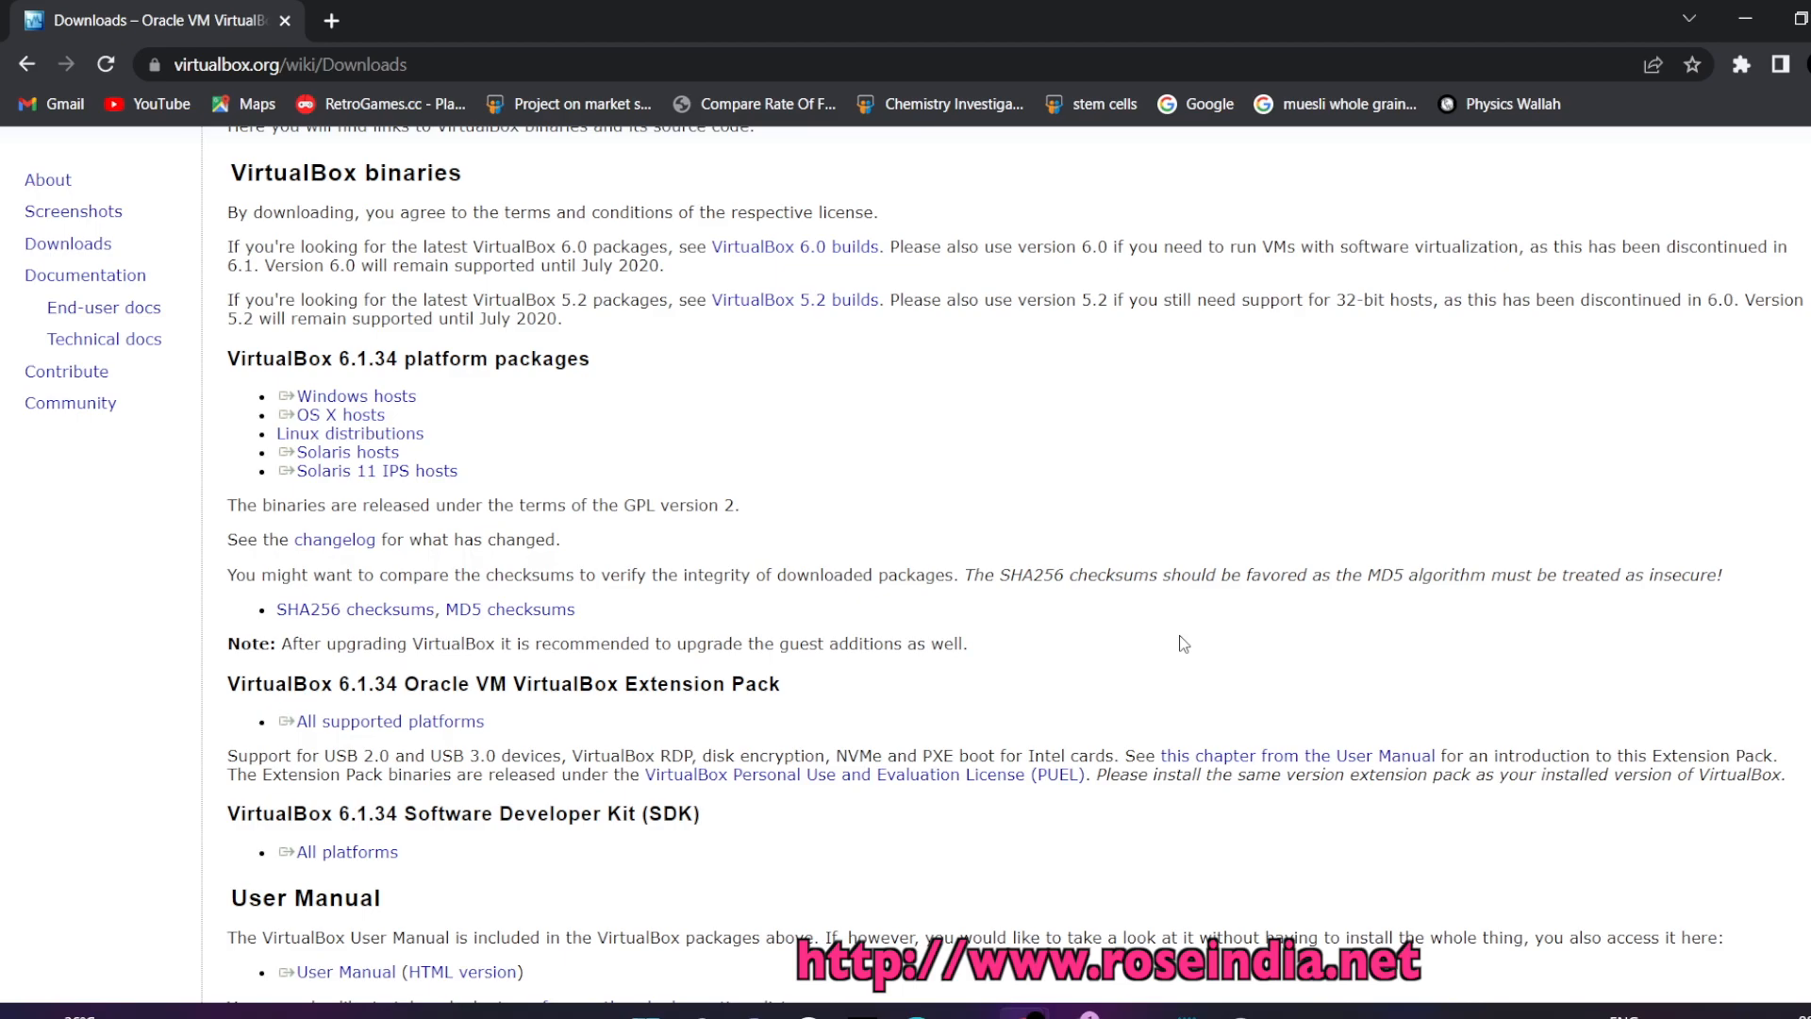
left_click(1187, 1013)
Search Windows for 'oracle VM VirtualBox' and launch the app from Best match
left_click(1061, 611)
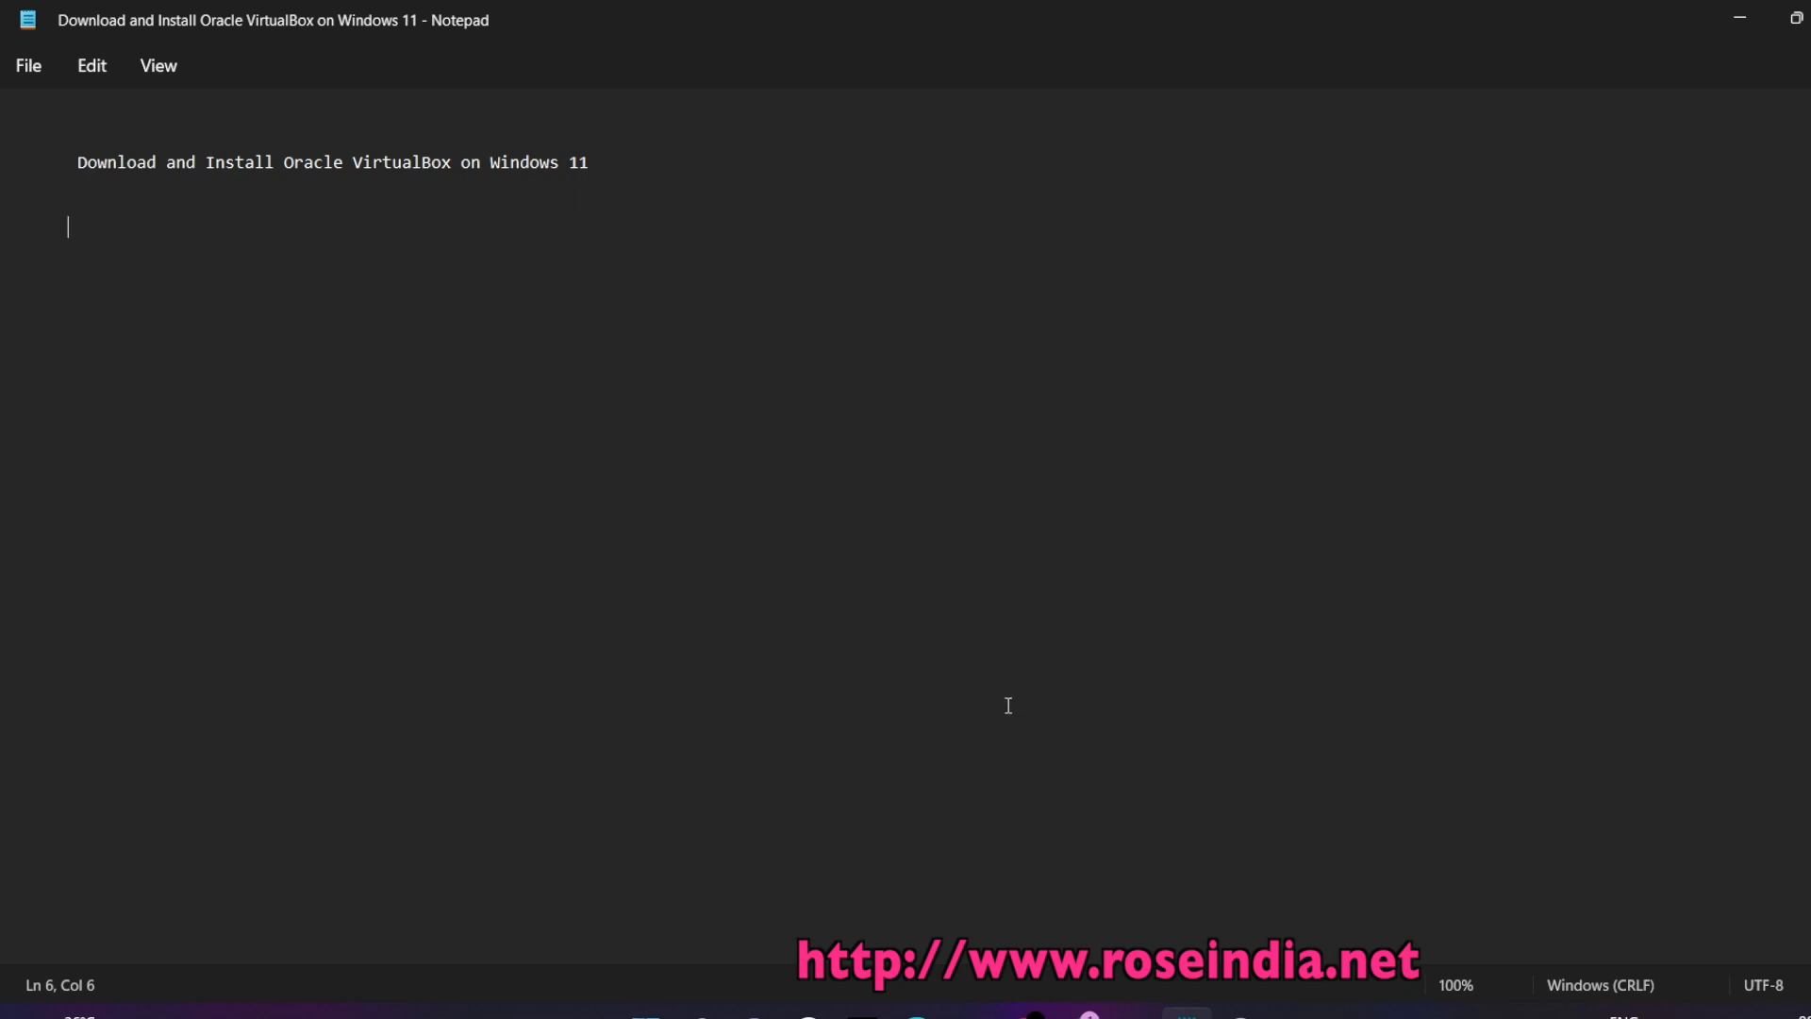
left_click(701, 1014)
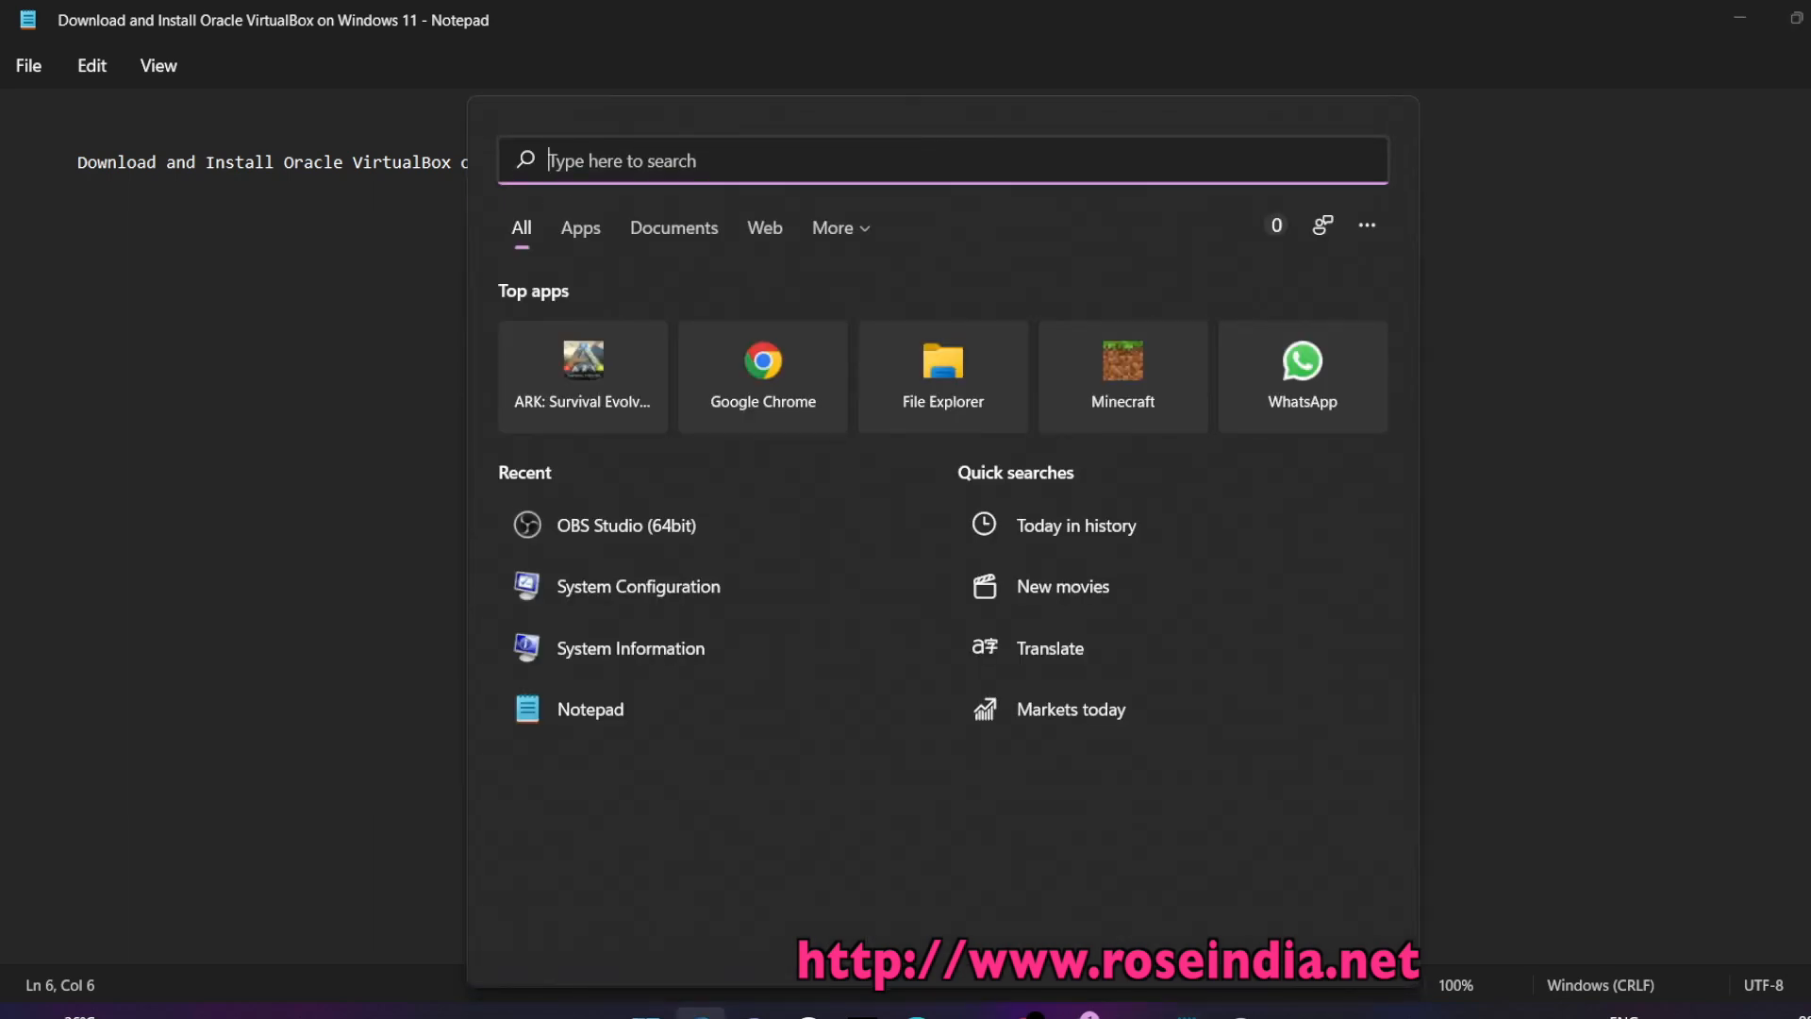
type("ots")
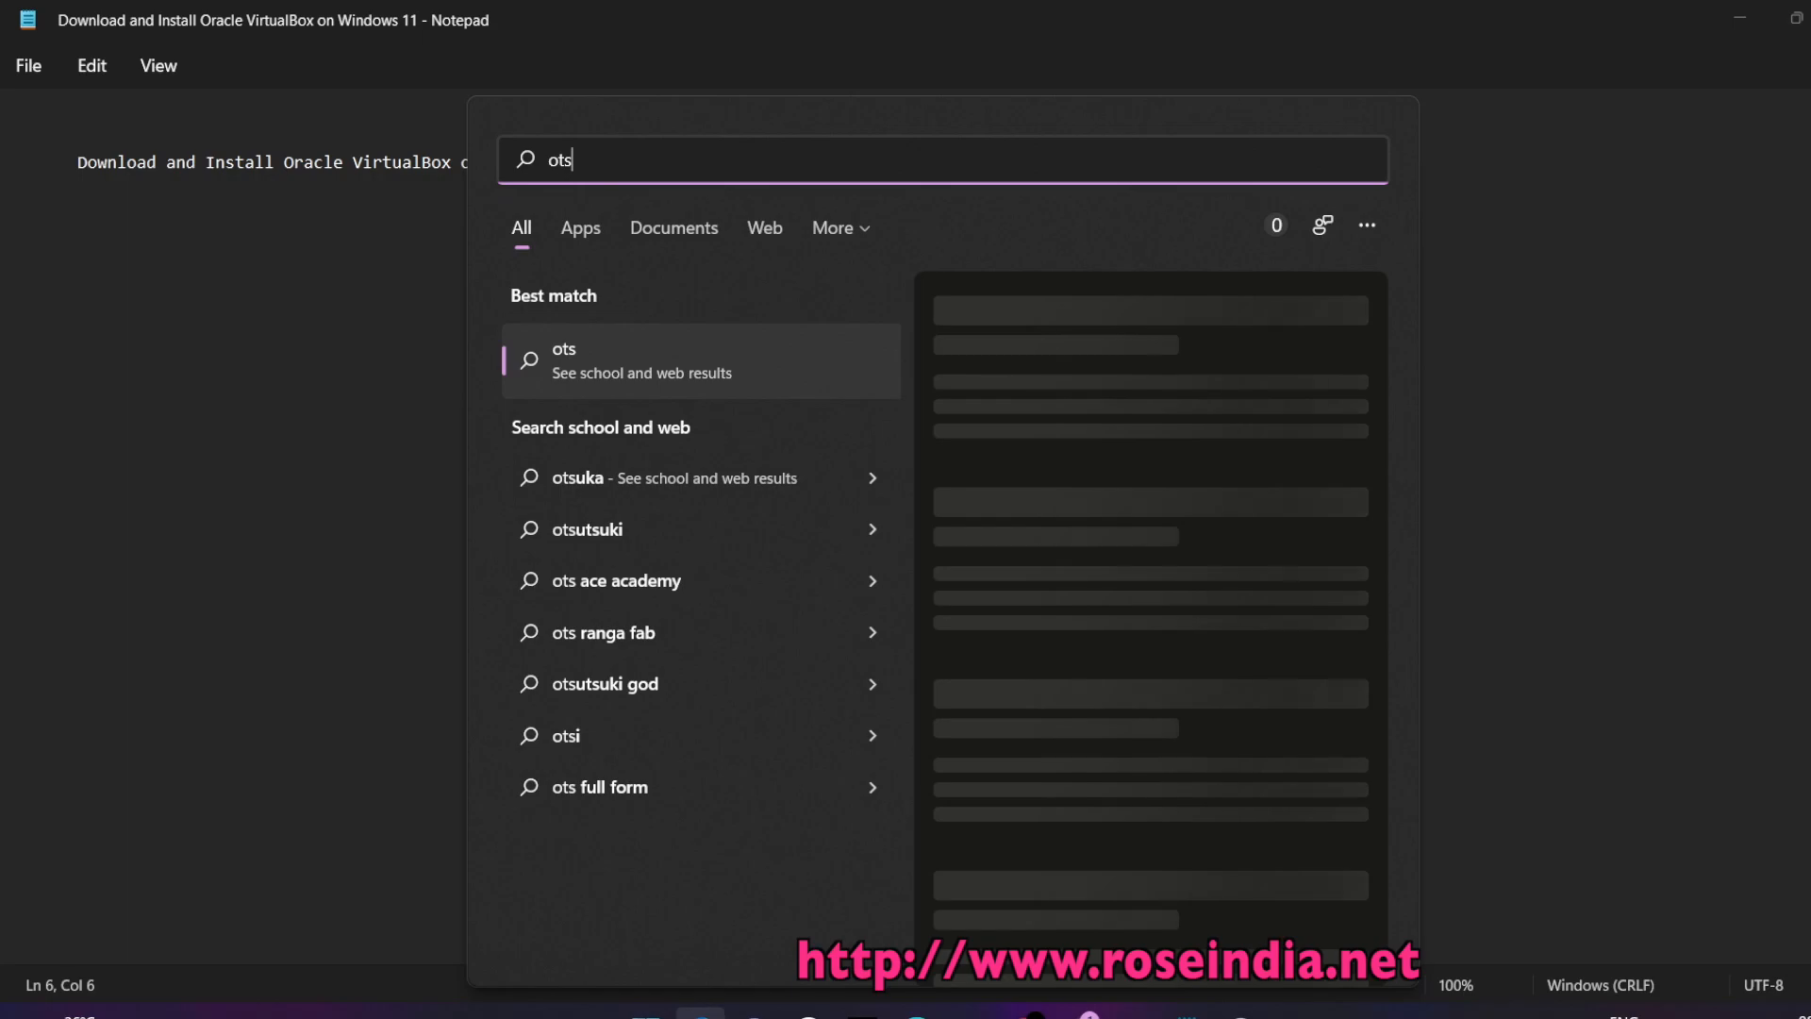
key("BackSpace")
type("sv")
key("BackSpace")
key("BackSpace")
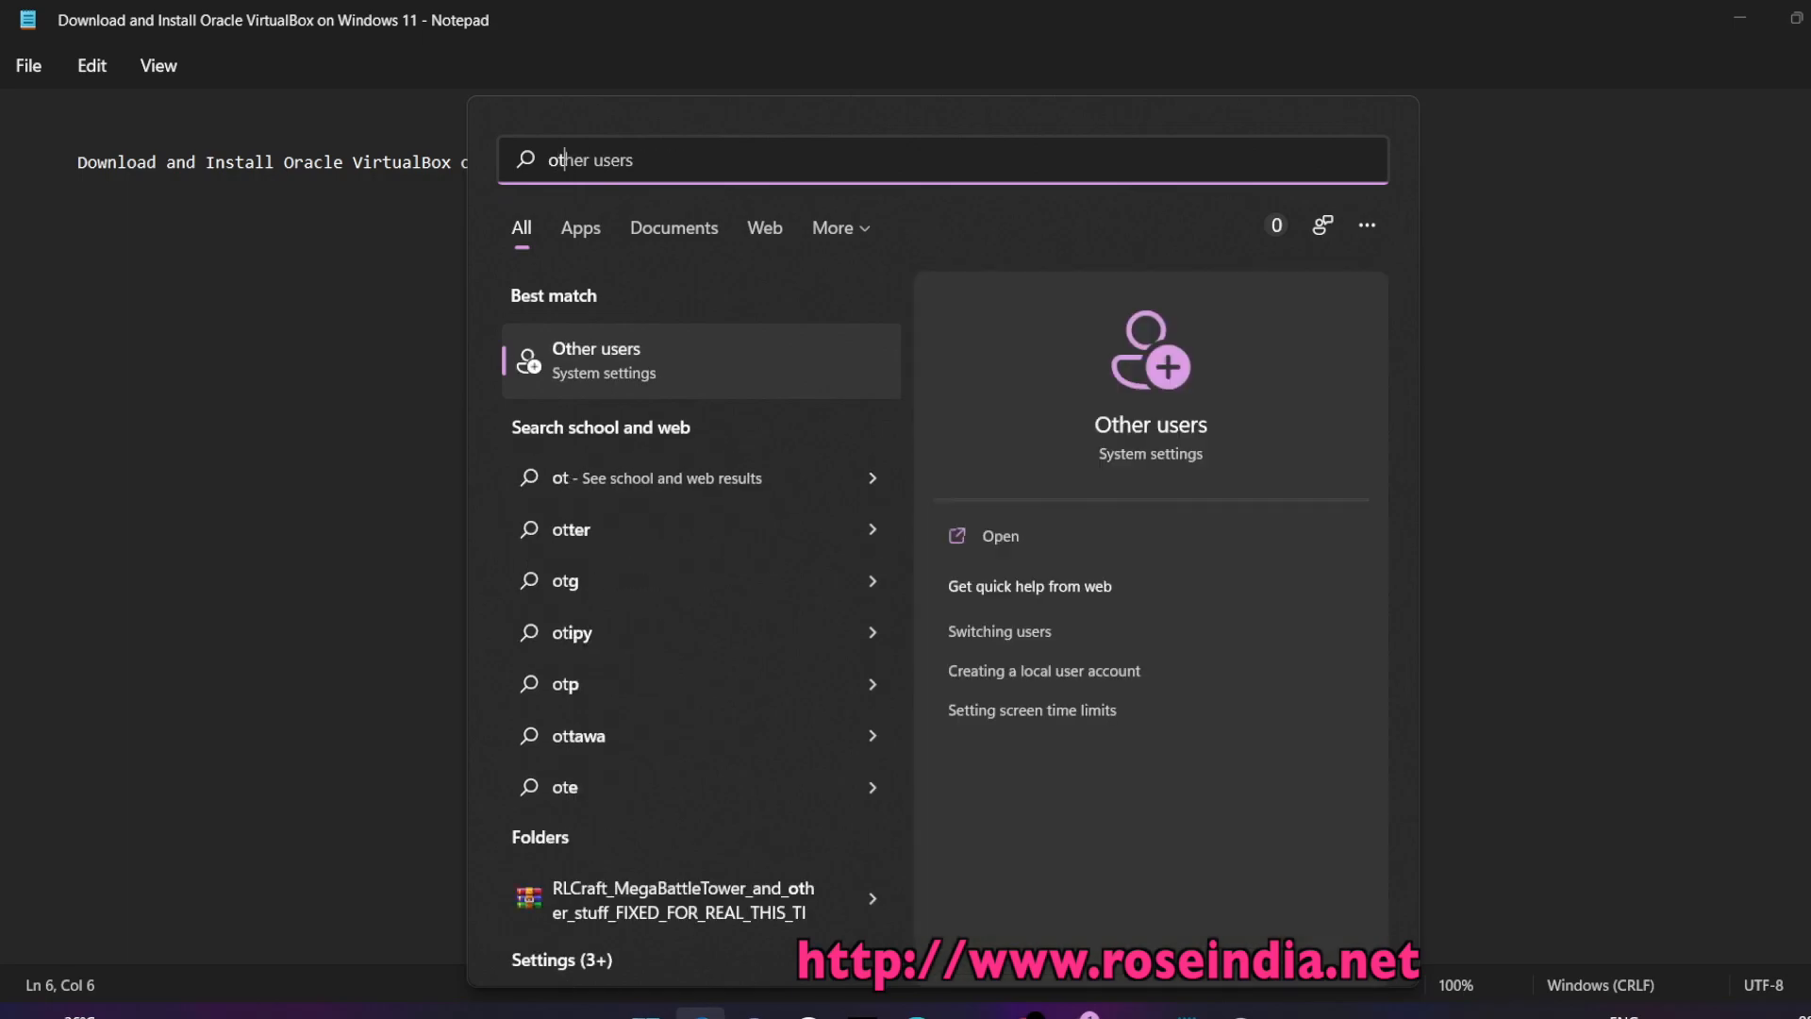
type("racl")
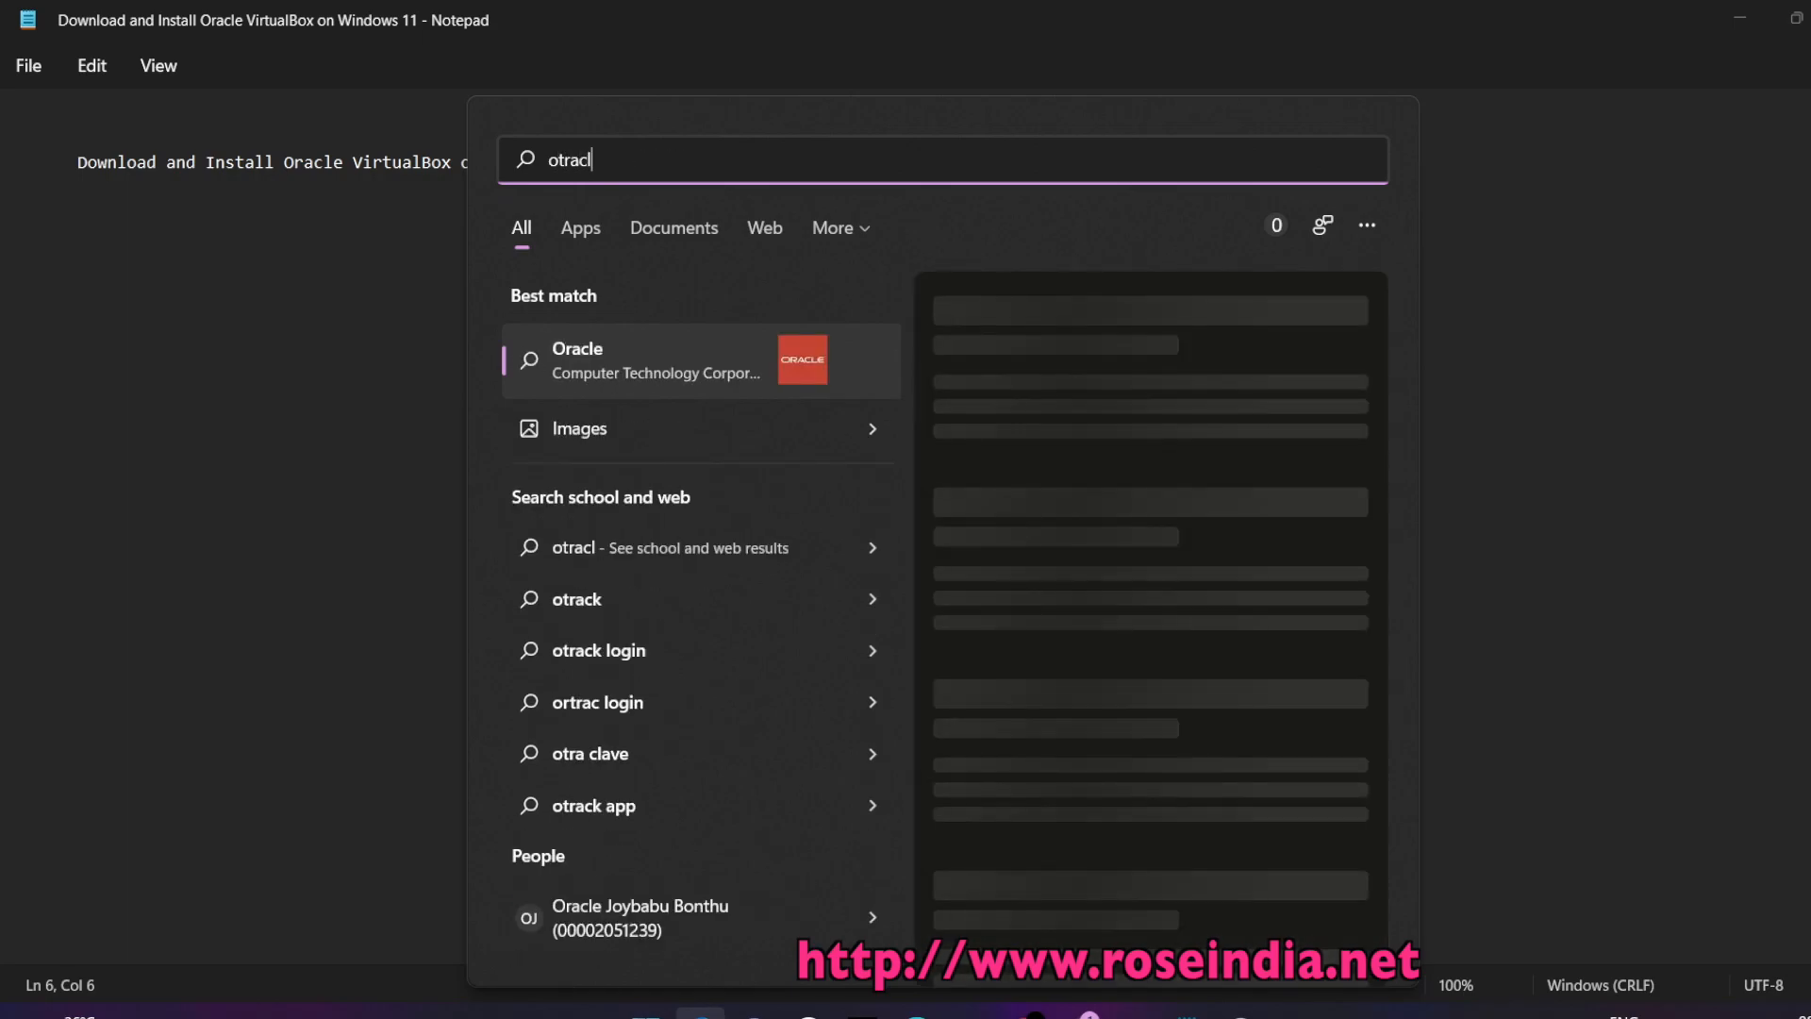
key("BackSpace")
key("BackSpace")
key("BackSpace")
key("BackSpace")
key("BackSpace")
type("racle")
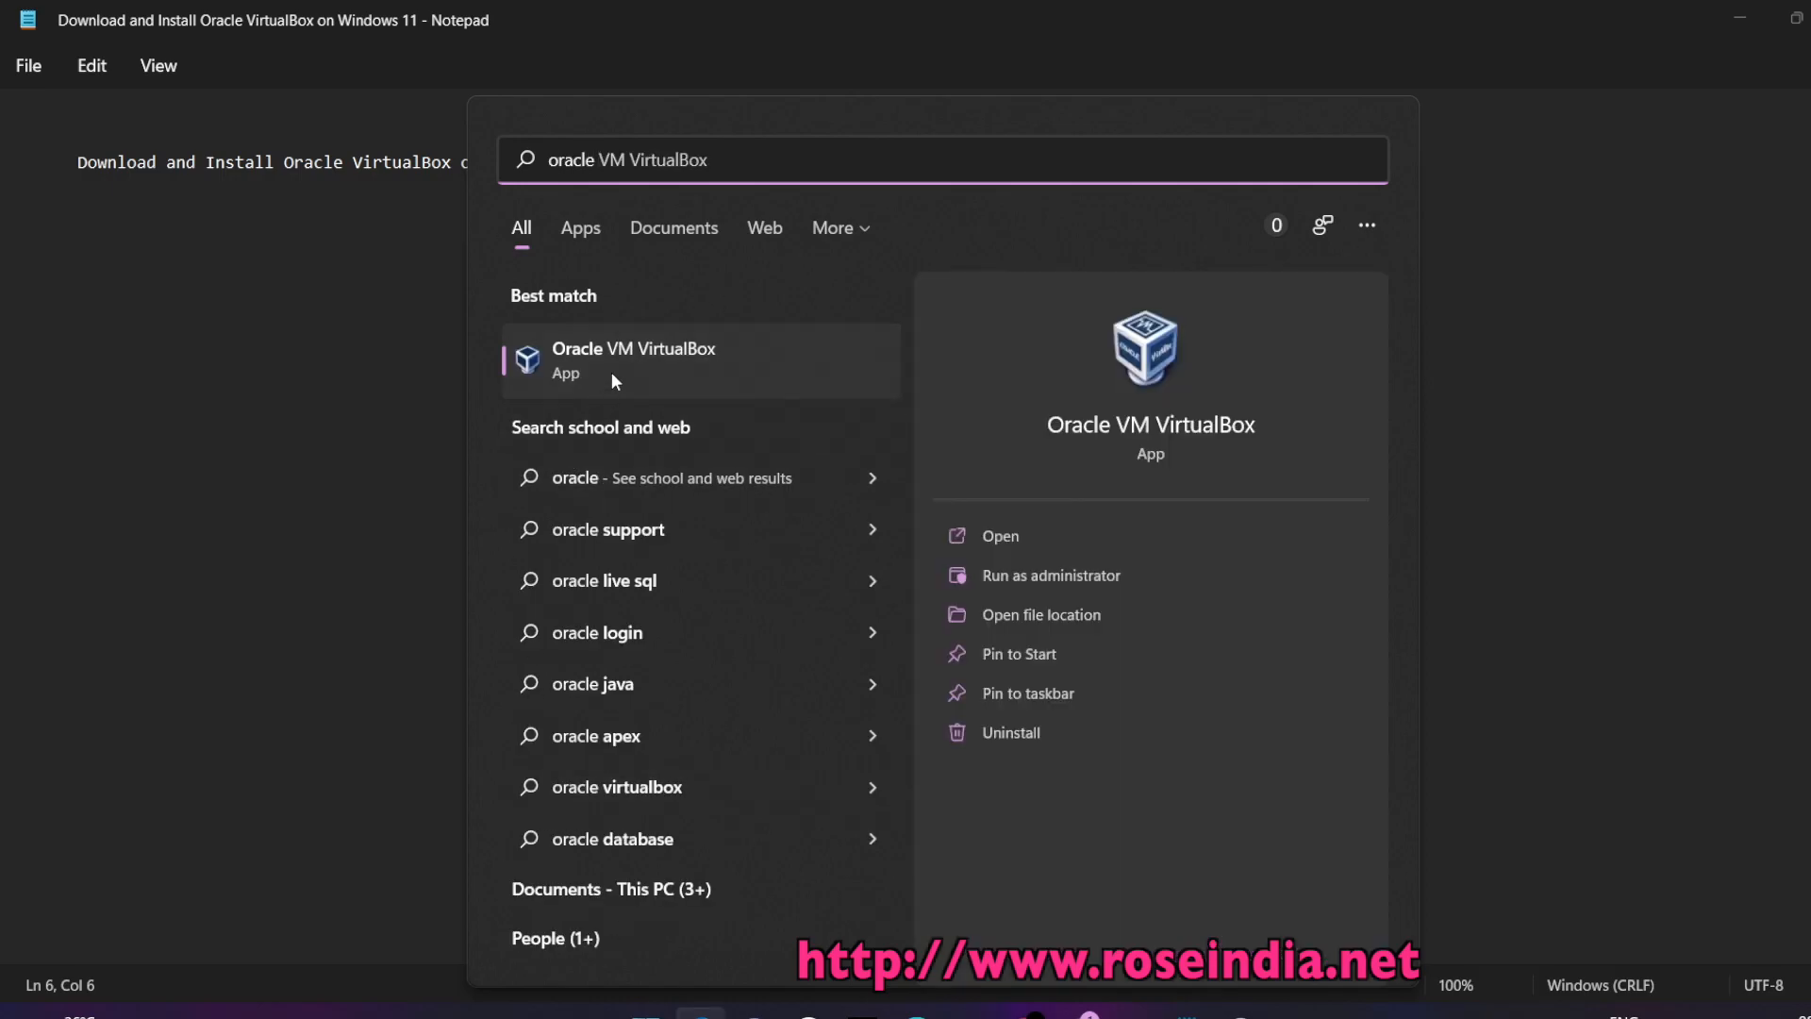
left_click(632, 358)
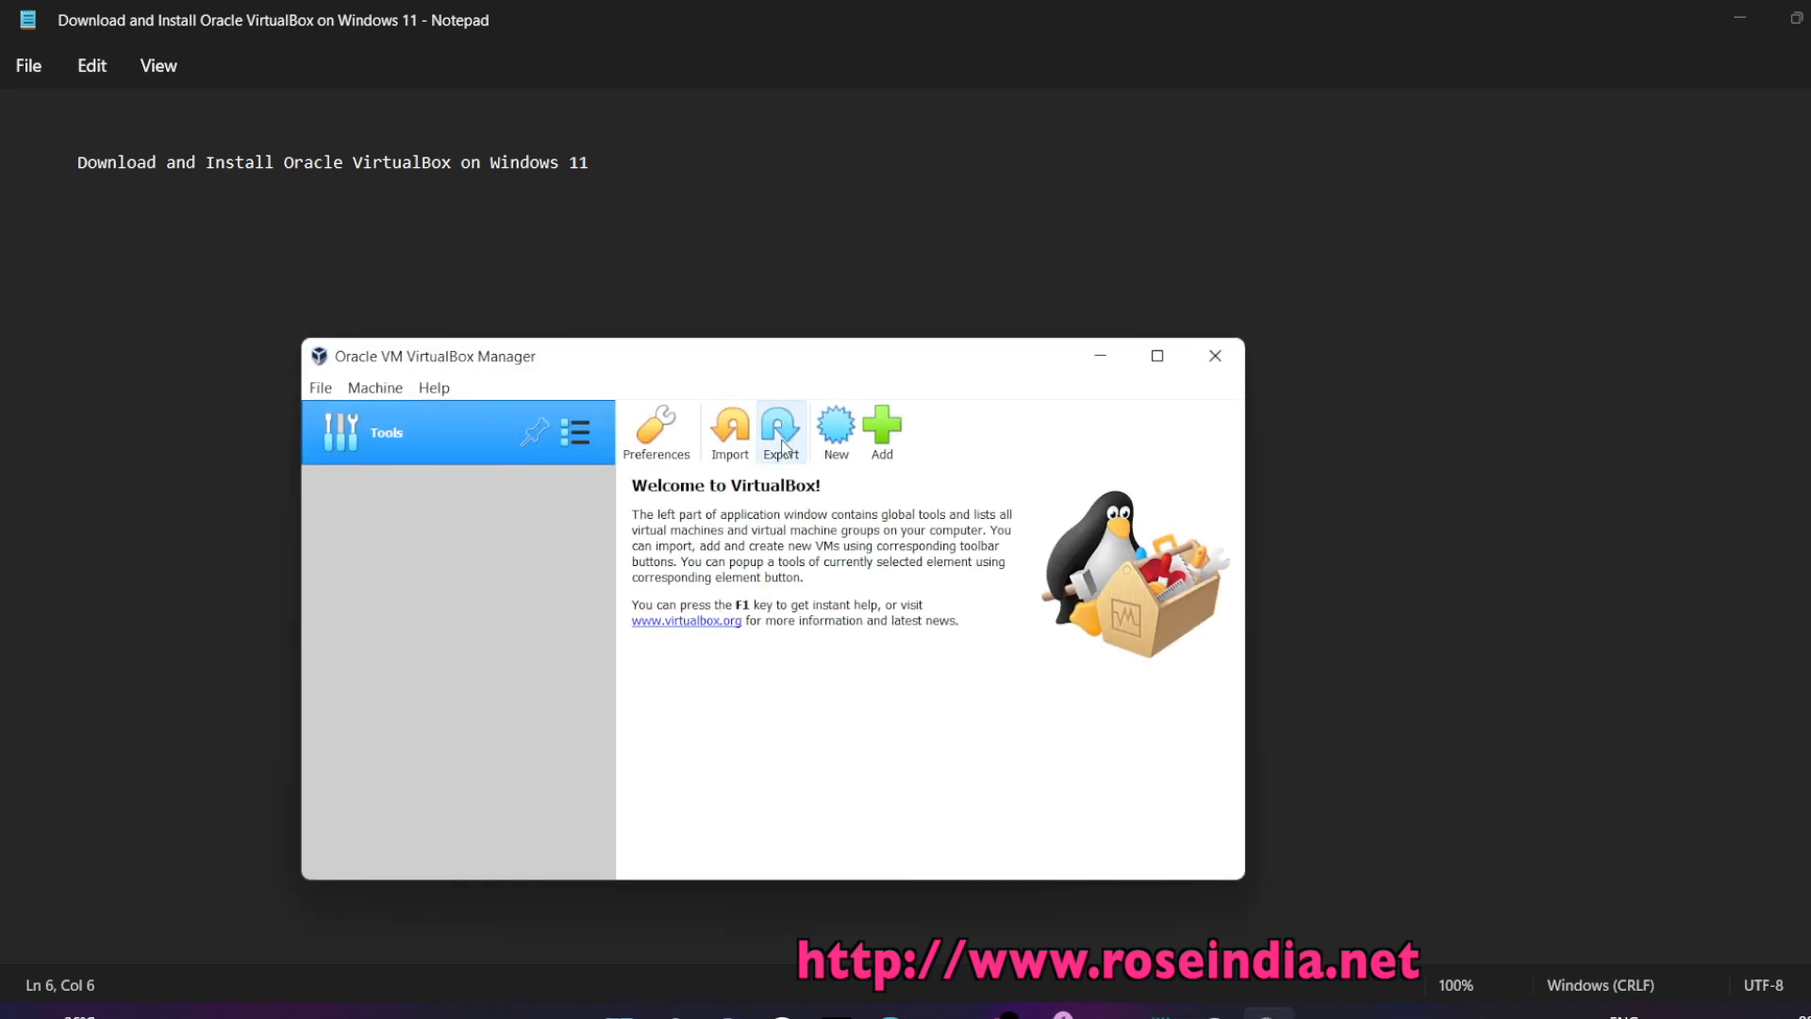
Start a new VM named 'Ubuntu 20.04' with 2048 MB of memory
left_click(837, 424)
type("Ubuntu")
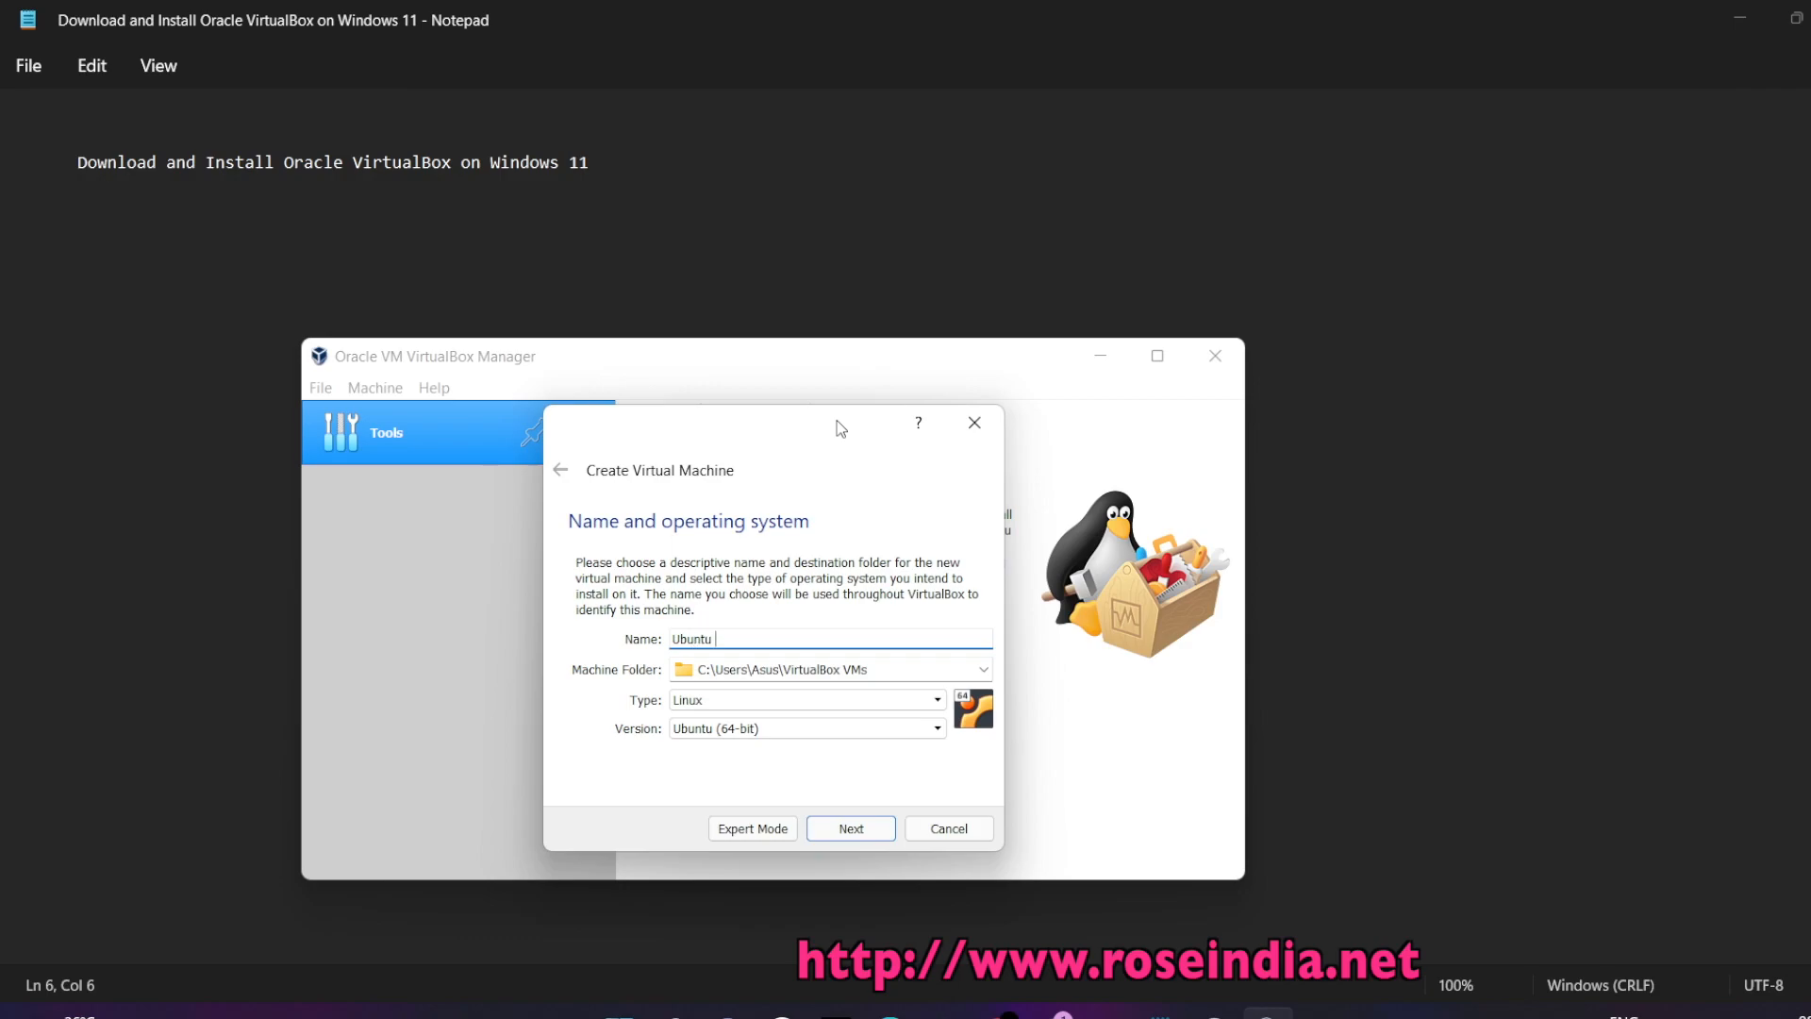
type(" 20.04")
left_click(849, 830)
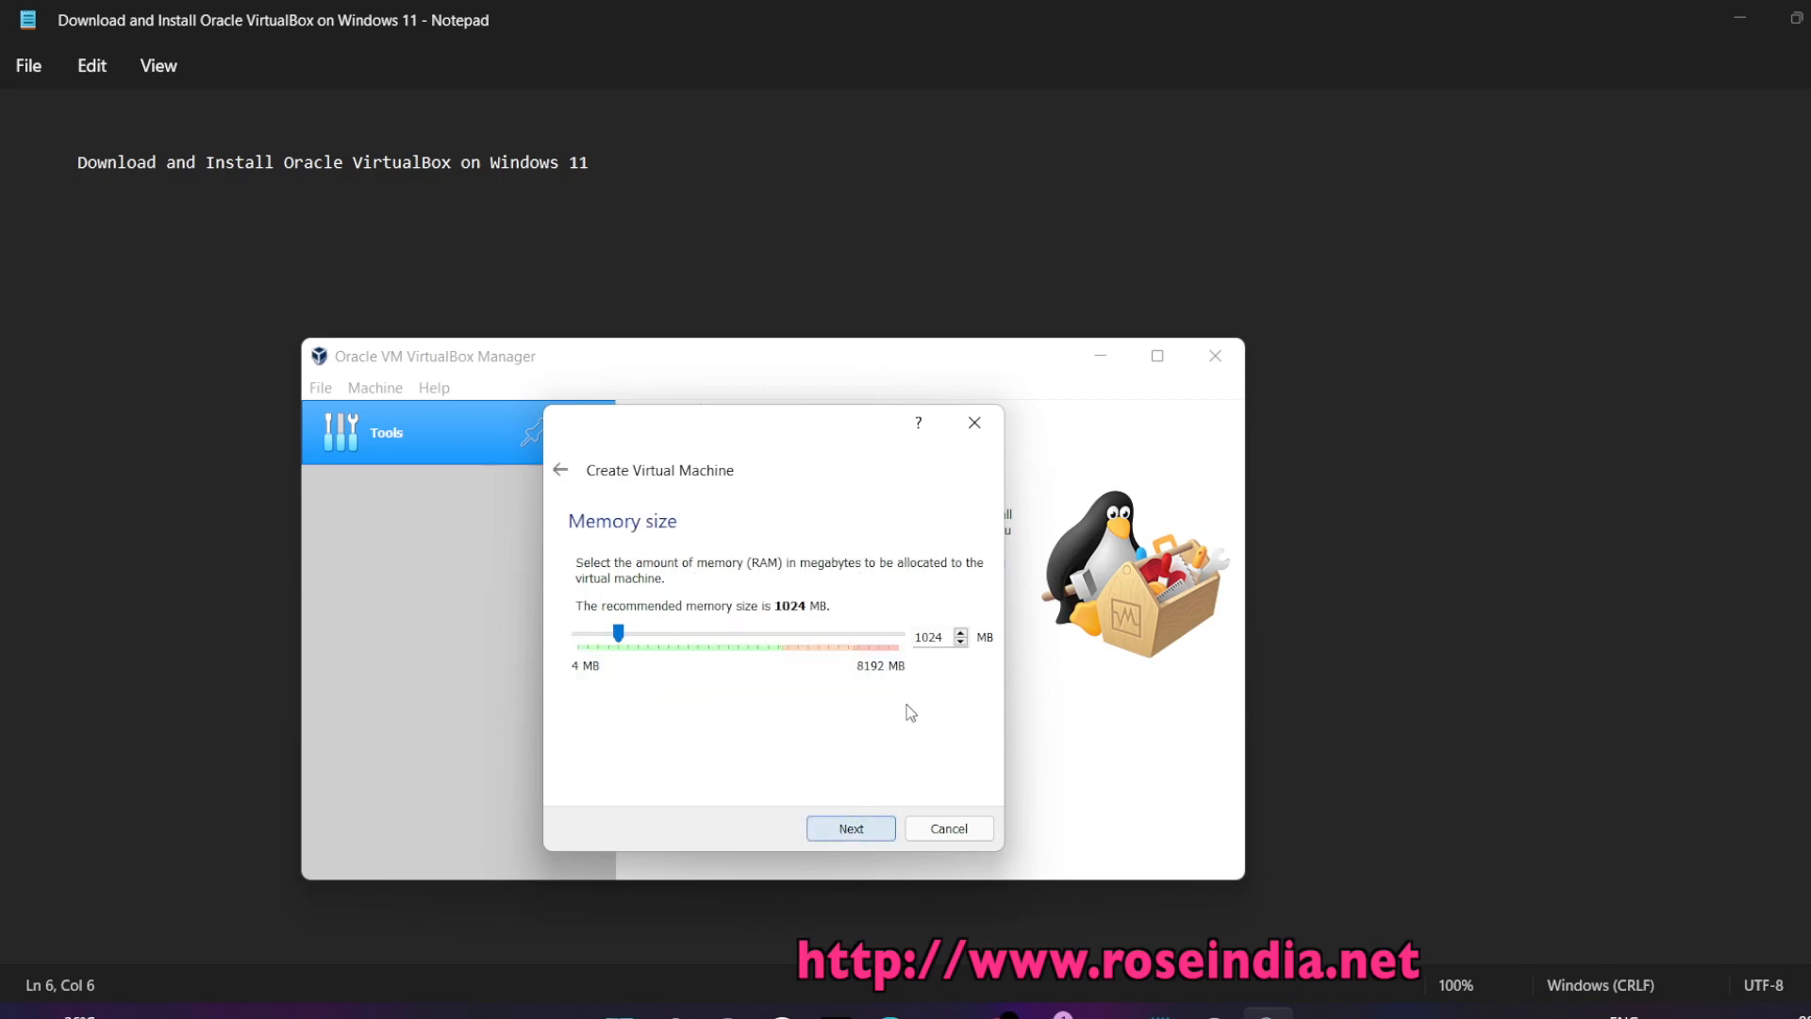
double_click(934, 636)
type("2048")
left_click(844, 830)
Give it a new 100 GB VDI virtual hard disk and create the VM
left_click(841, 834)
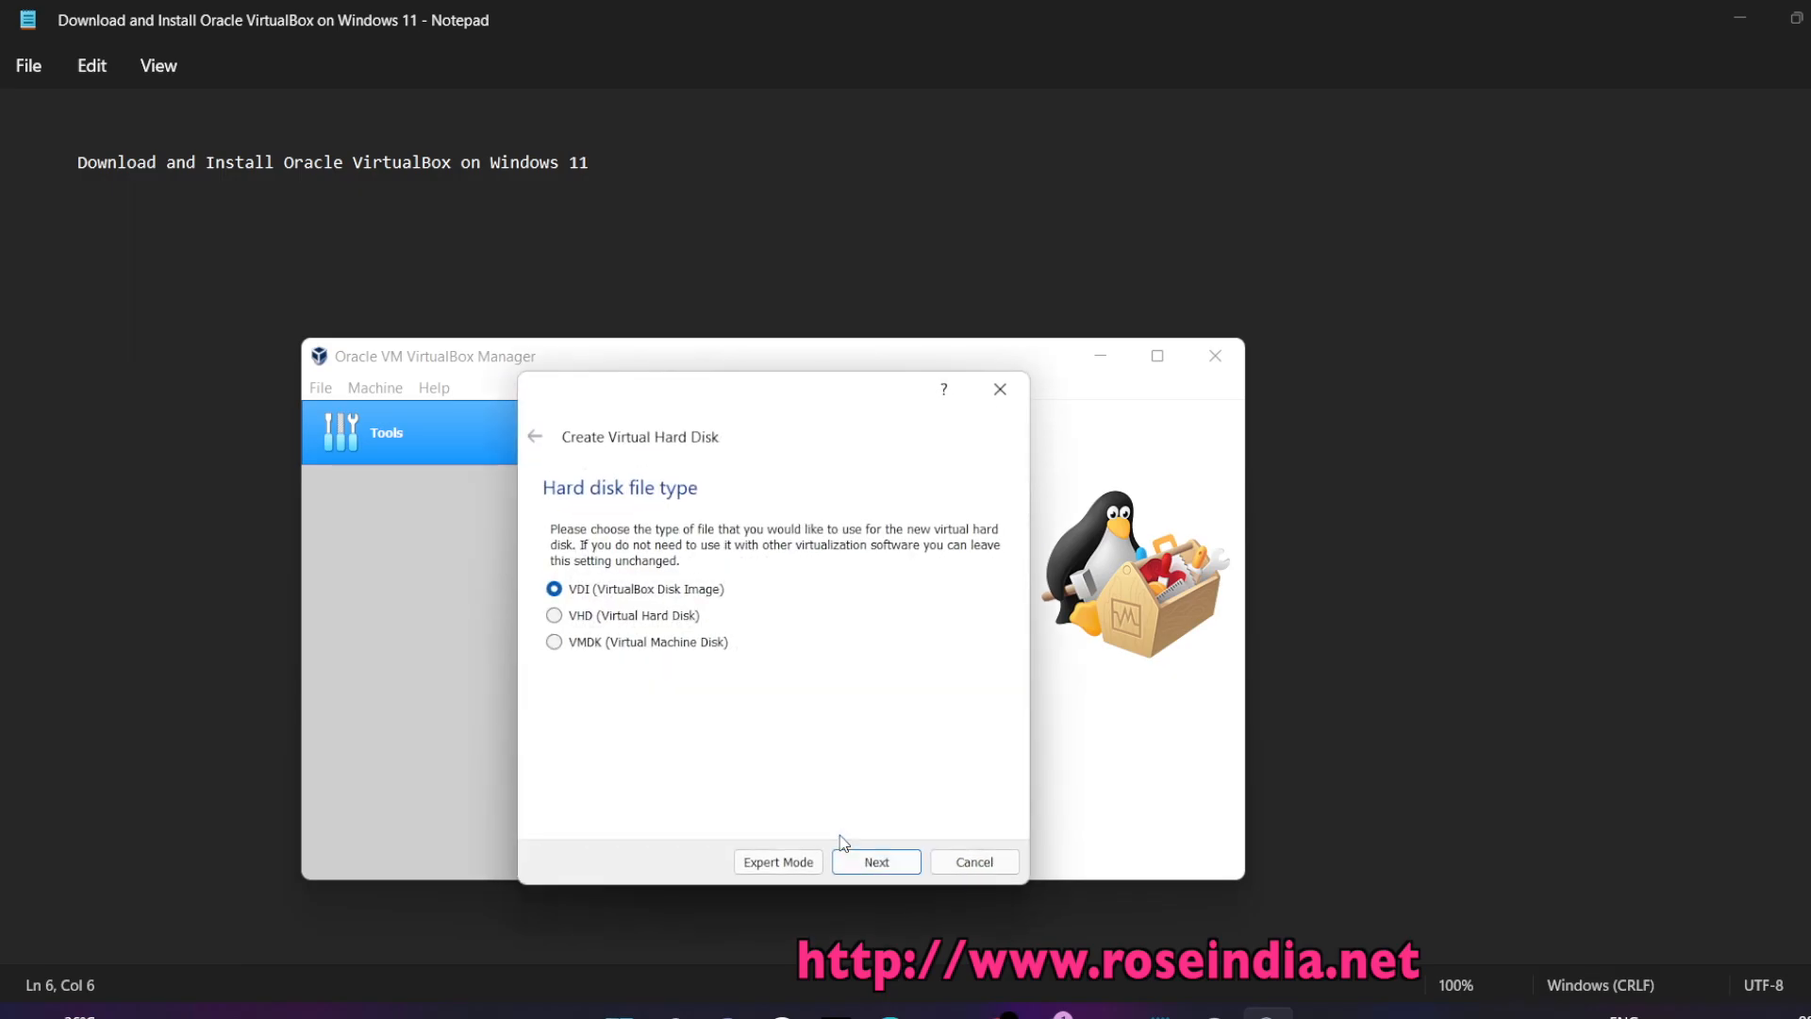
left_click(874, 862)
left_click(876, 862)
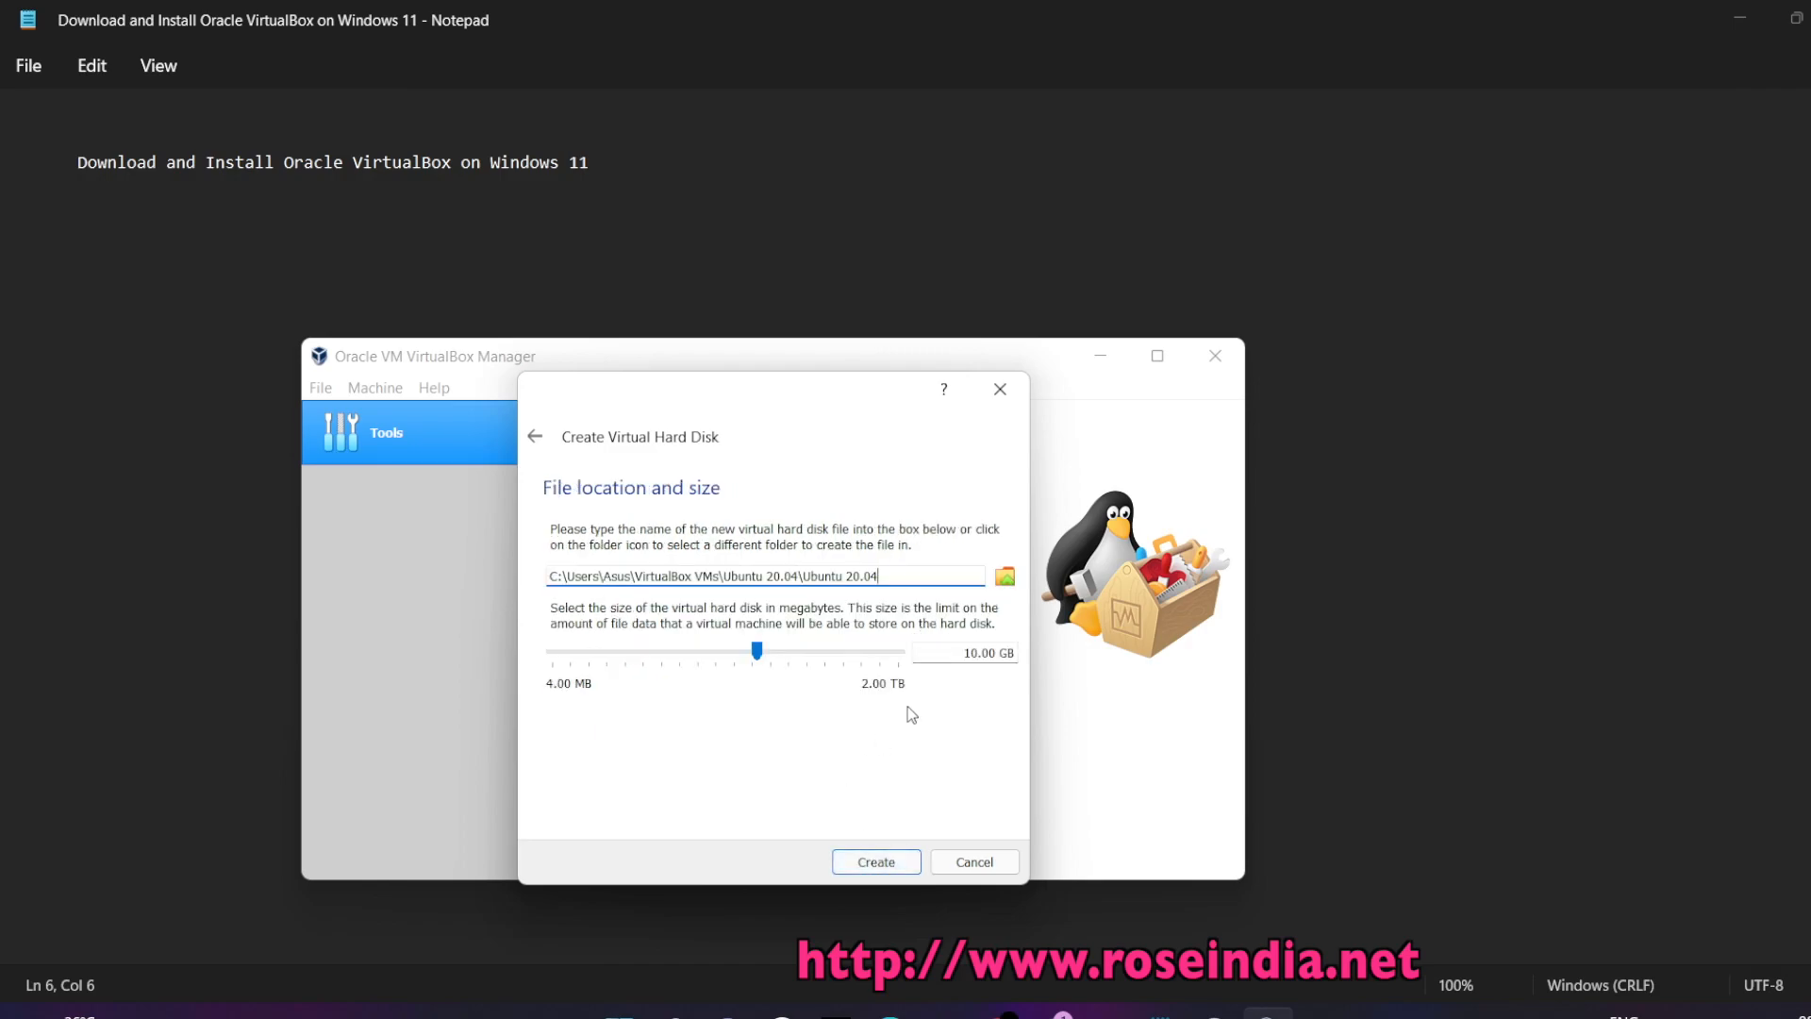
double_click(971, 653)
type("100")
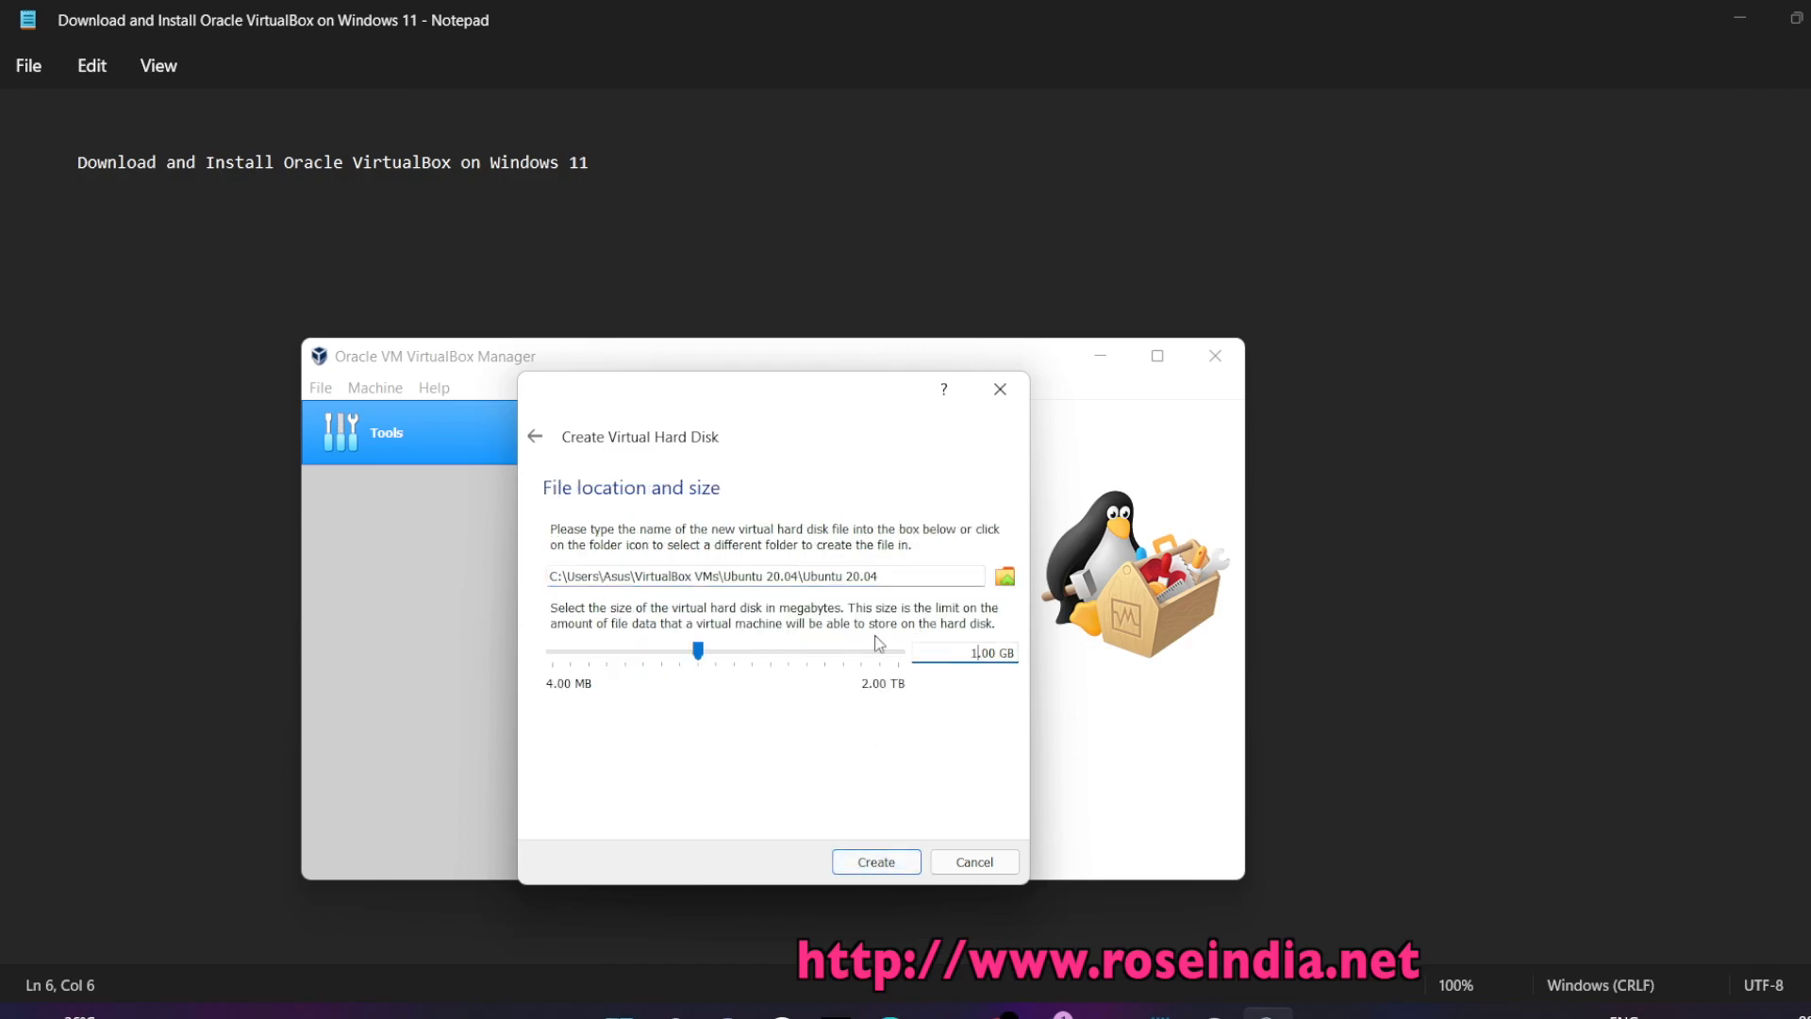
left_click(878, 859)
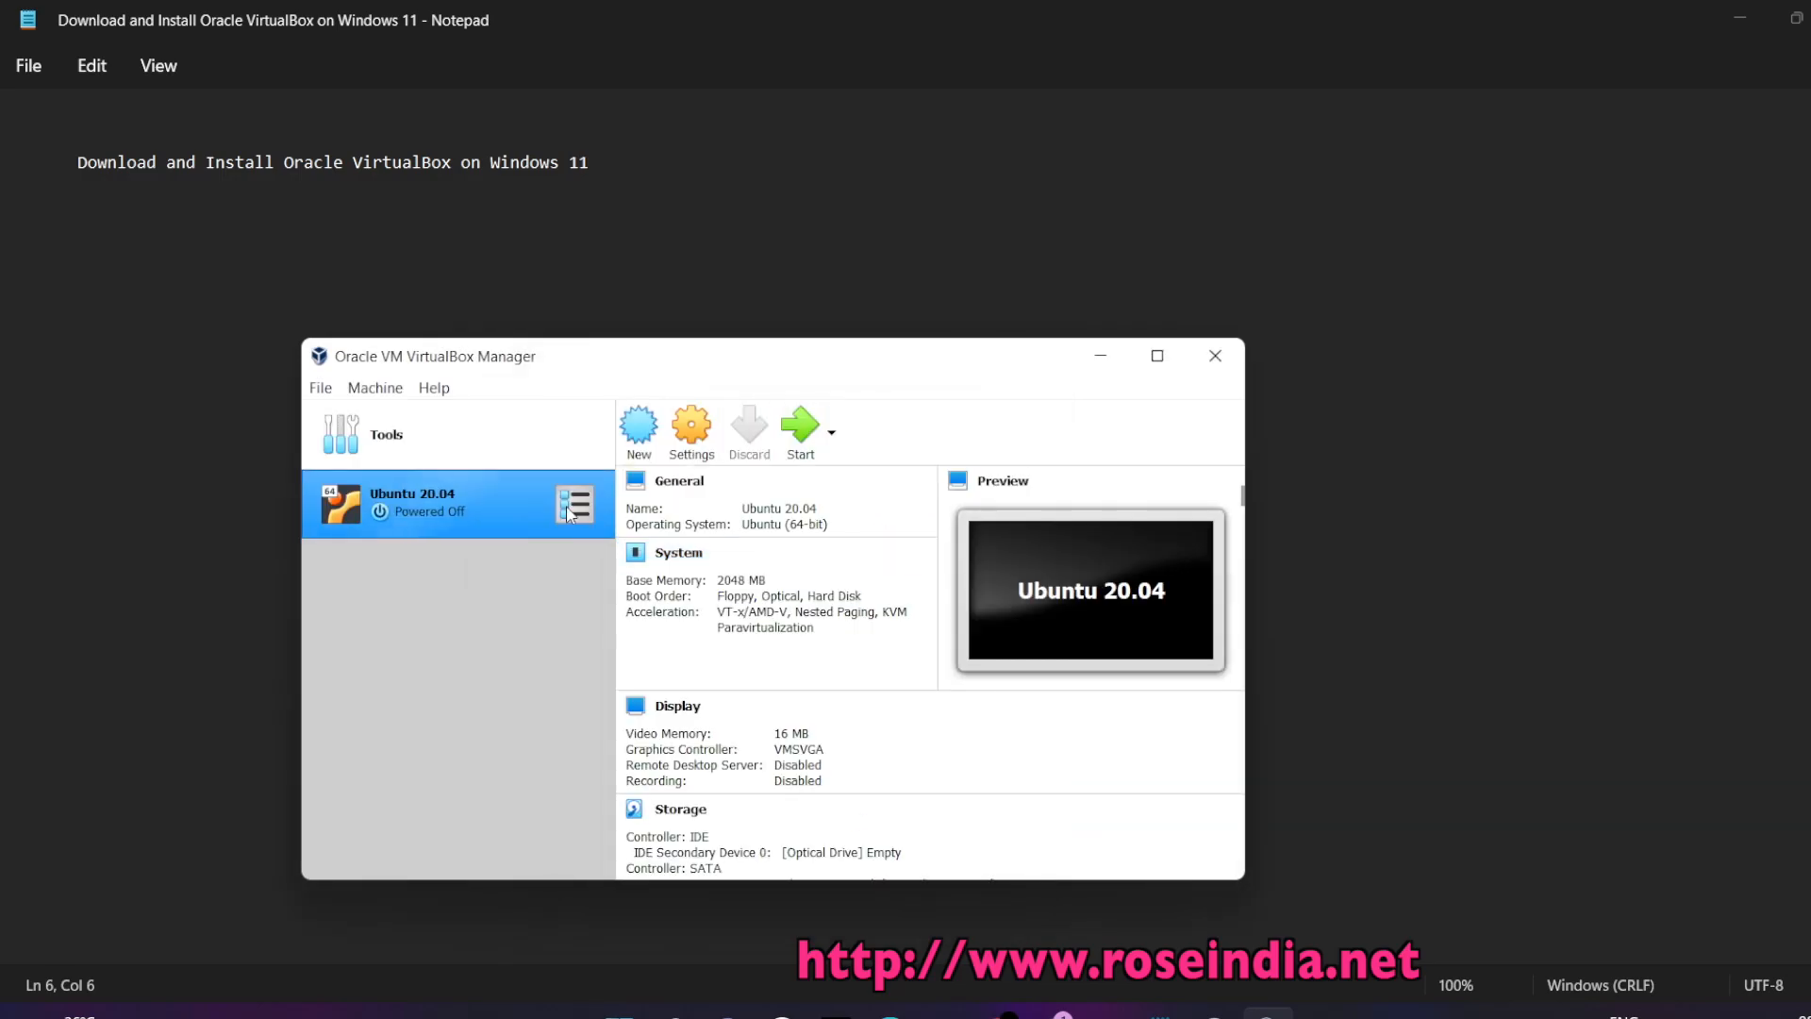
Set the Ubuntu 20.04 VM's processor count to 4 in System settings
left_click(699, 443)
left_click(521, 430)
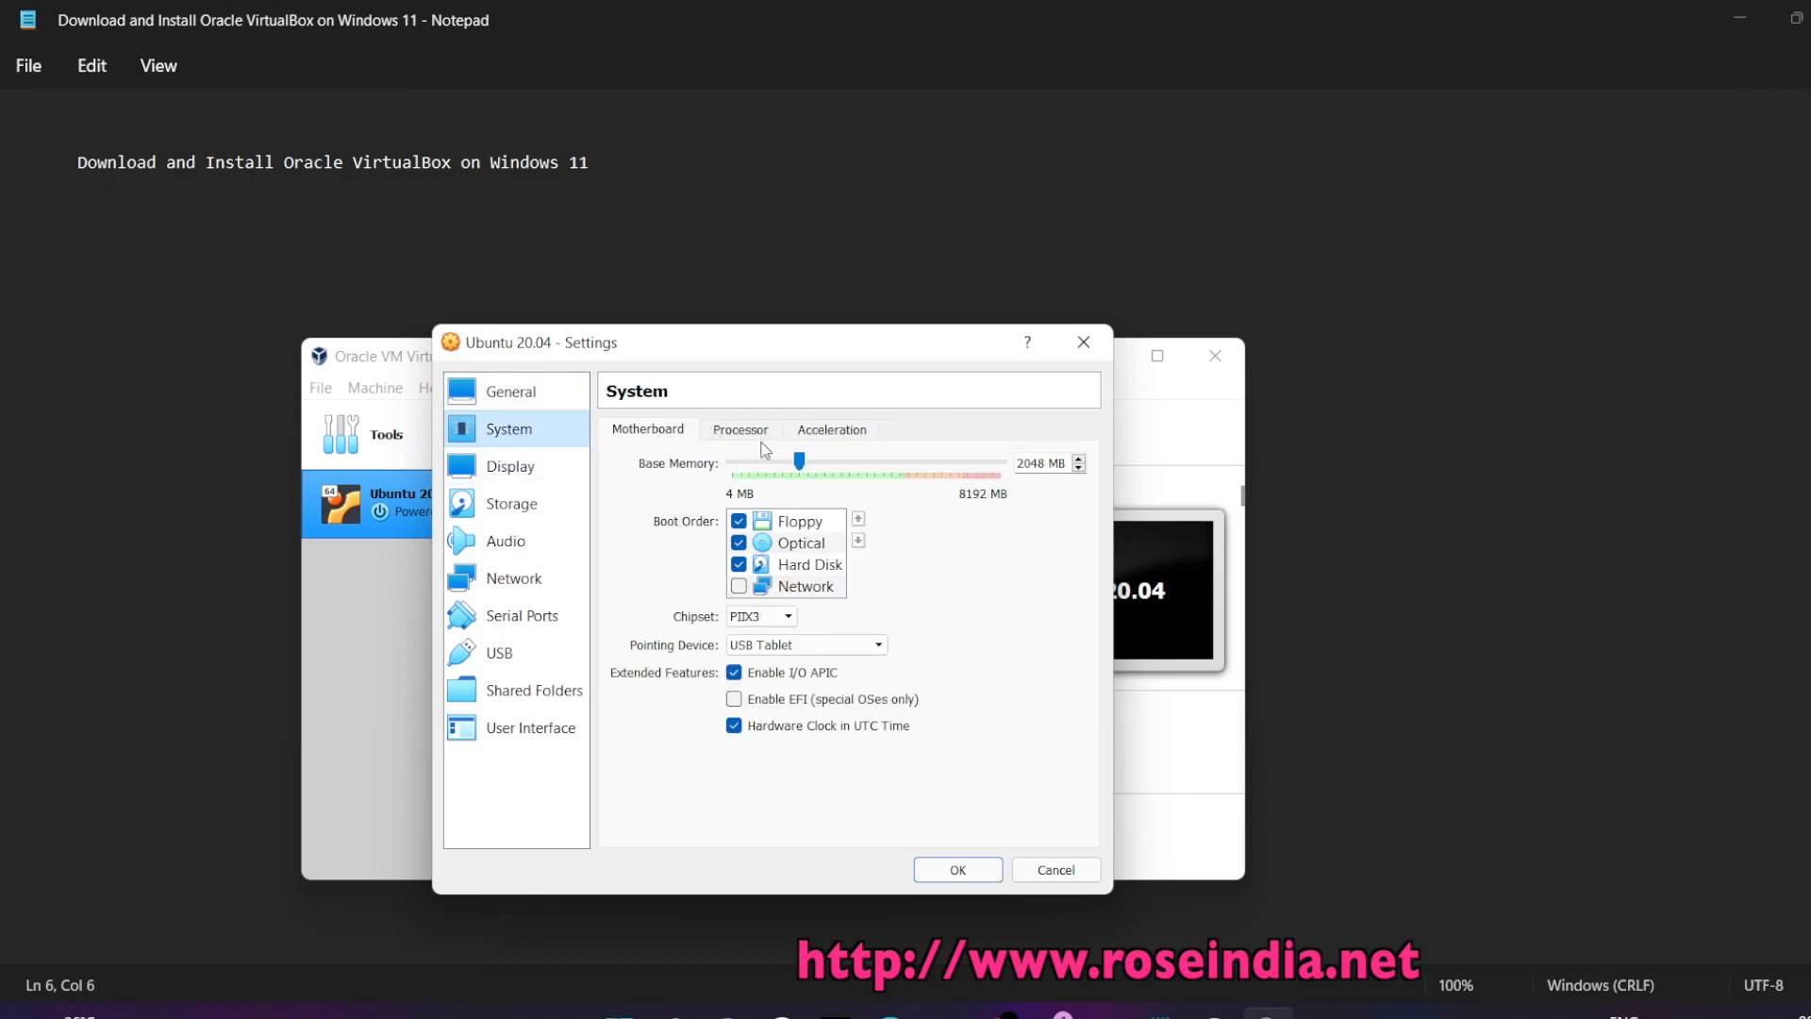
left_click(740, 430)
left_click_drag(739, 462, 854, 466)
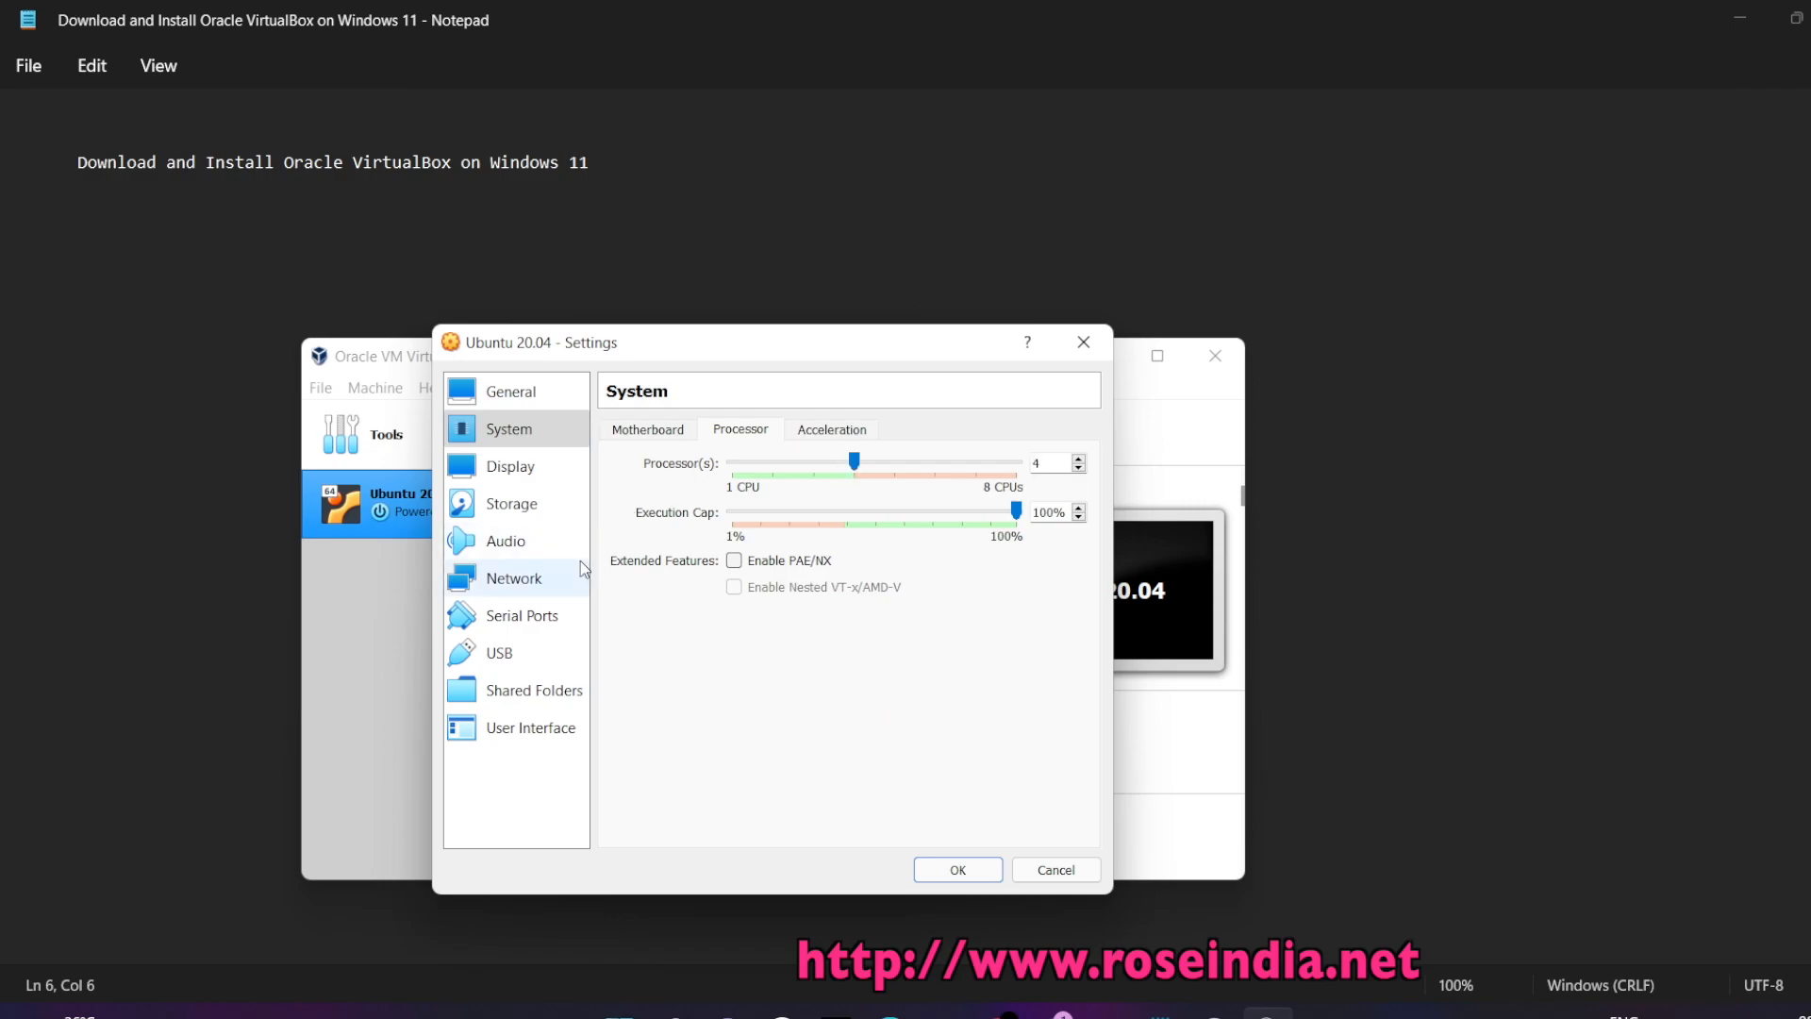
Load ubuntu-20.04.3-desktop-amd64.iso into the empty optical drive, save settings, and start the VM
left_click(518, 508)
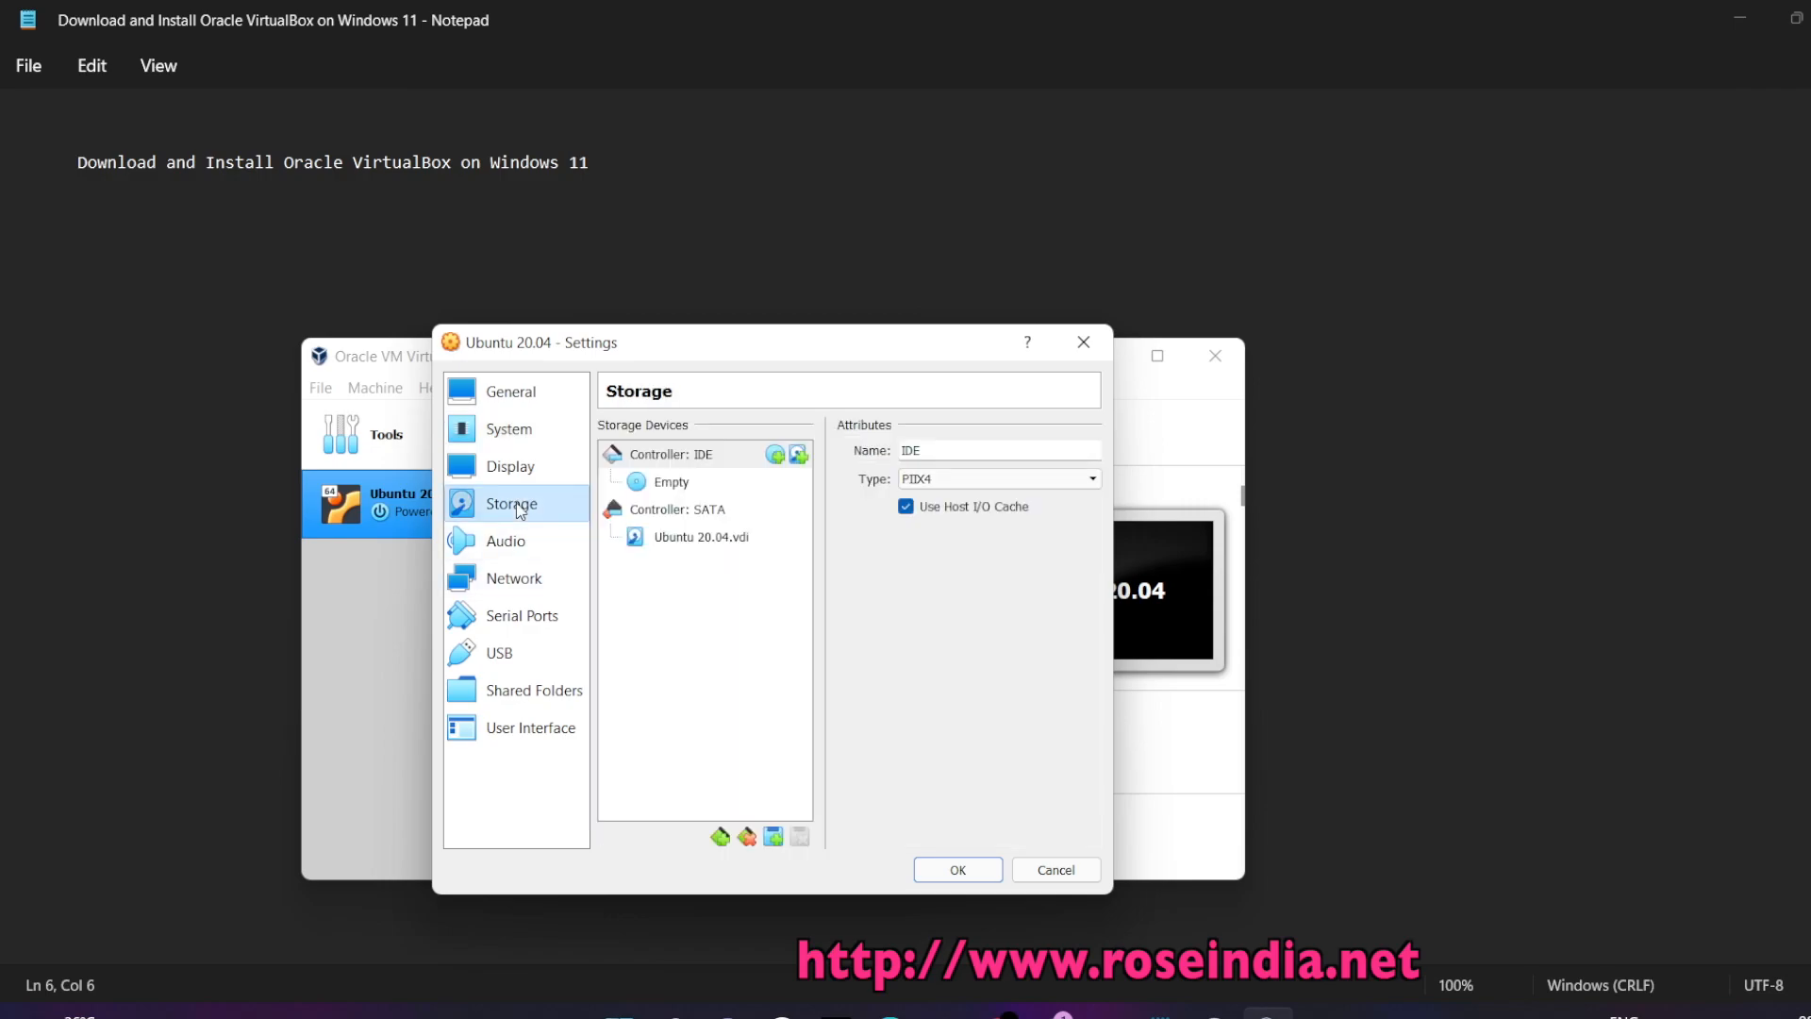
left_click(675, 482)
left_click(1092, 455)
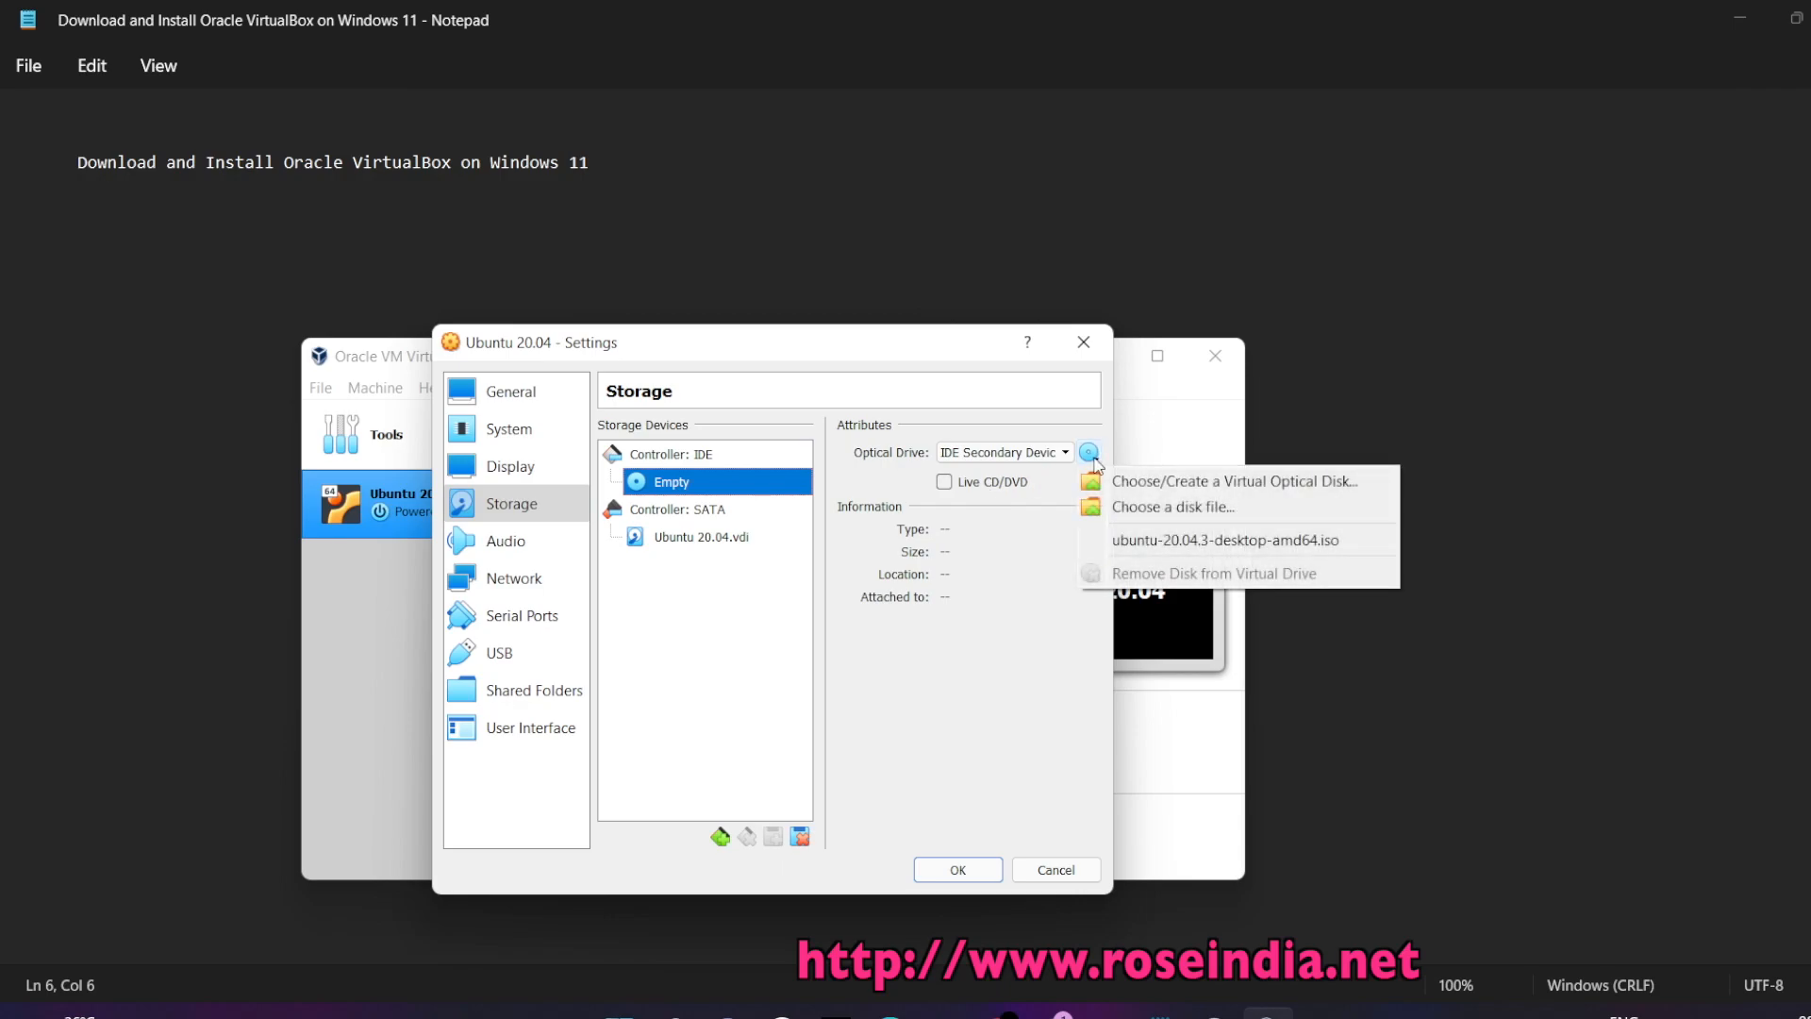
left_click(1315, 543)
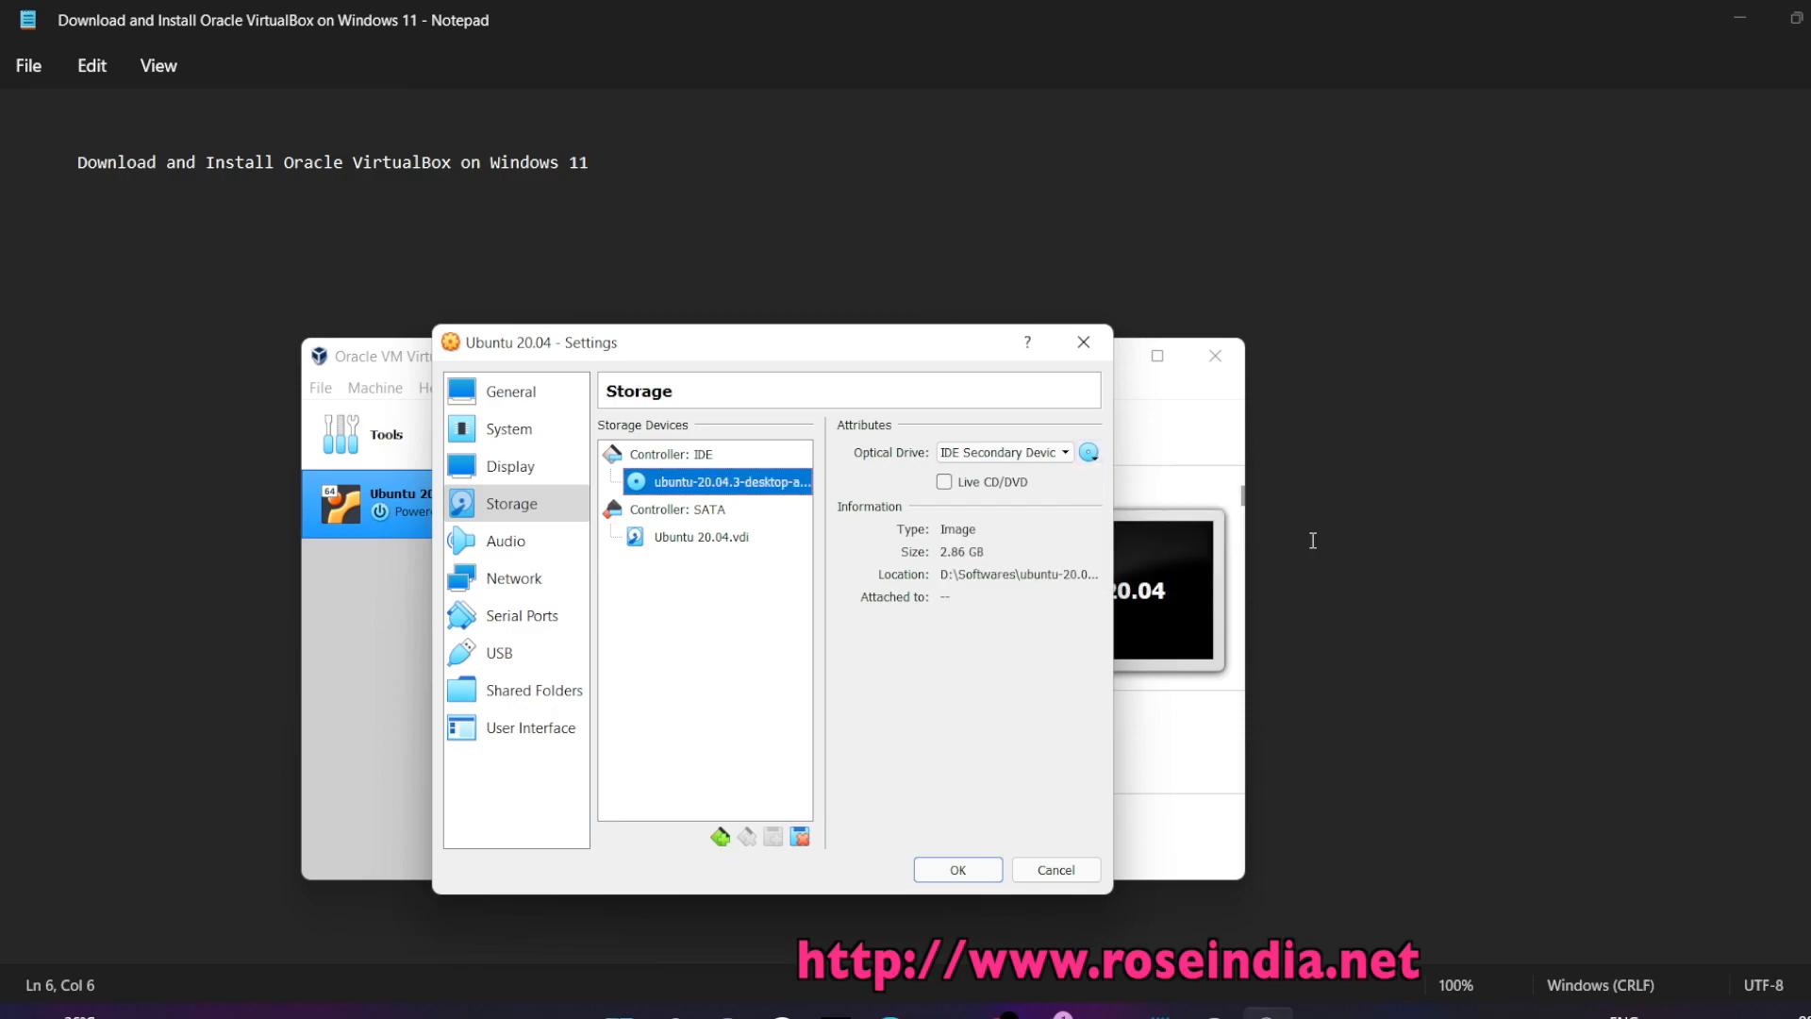
left_click(942, 869)
left_click(795, 440)
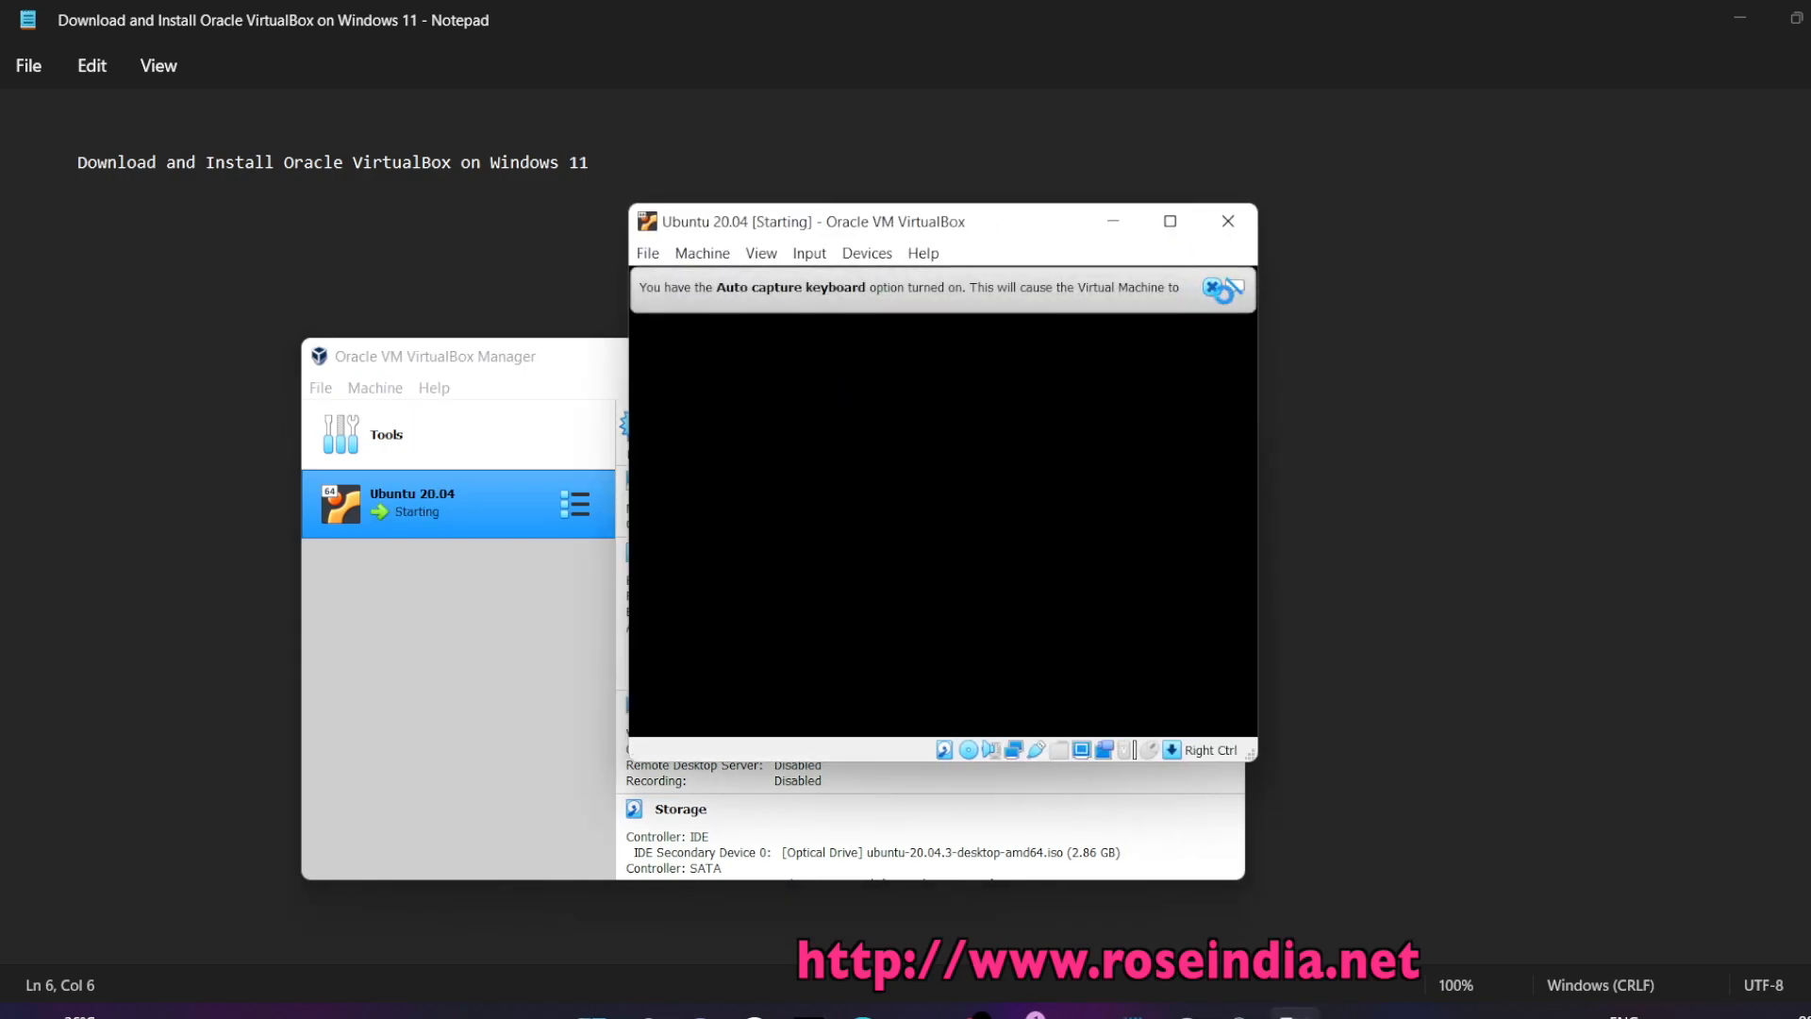
Dismiss the keyboard and pointer notices and reposition and enlarge the VM window while Ubuntu boots
left_click(1219, 290)
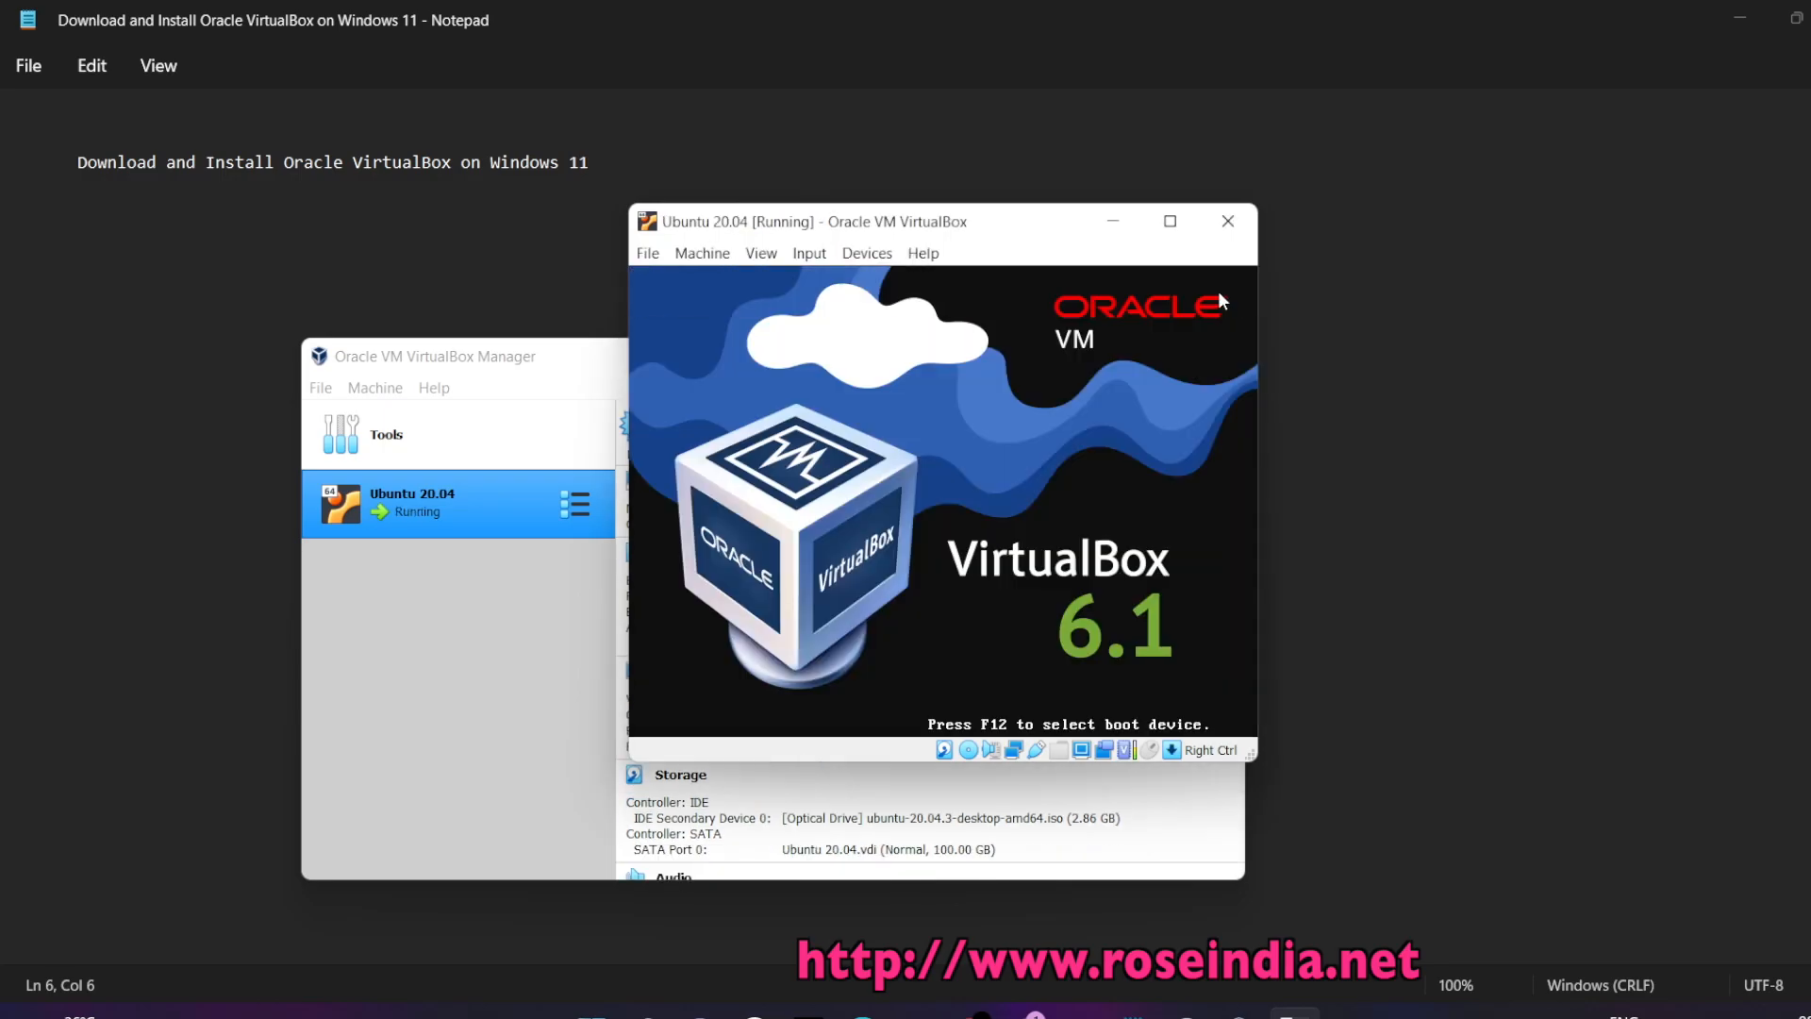
left_click_drag(977, 239, 699, 177)
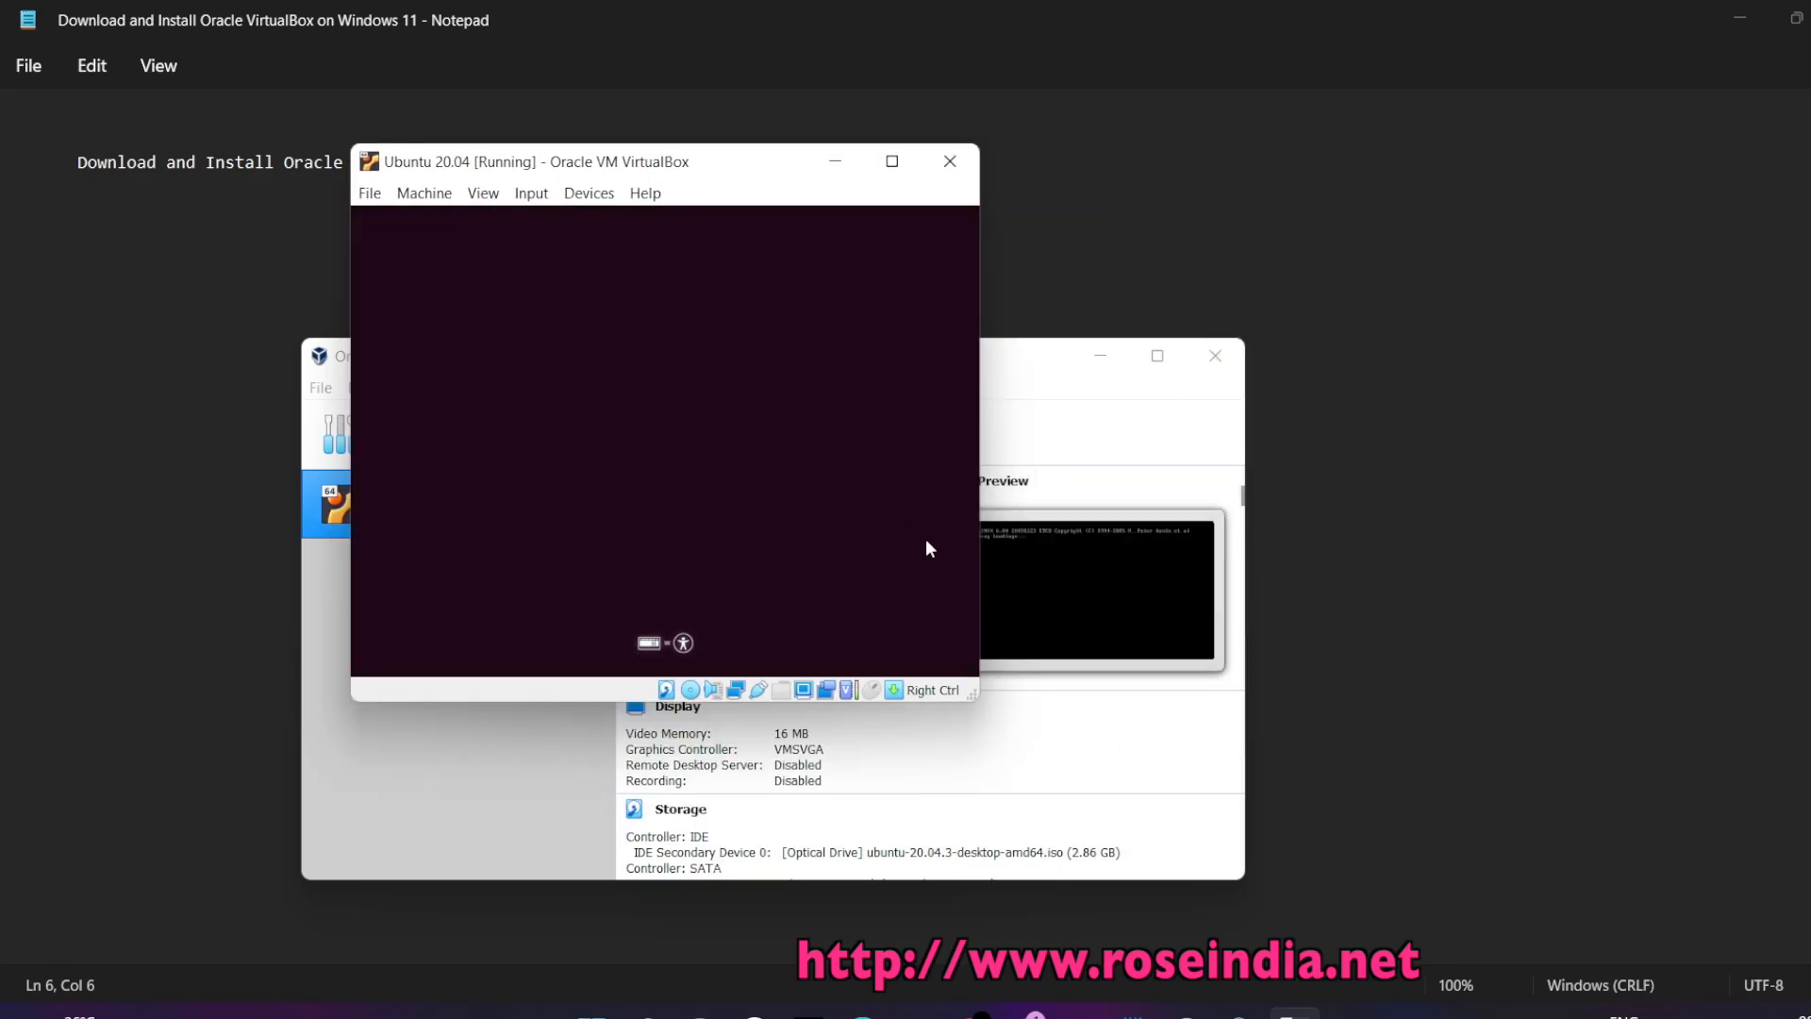
left_click_drag(979, 684, 1454, 855)
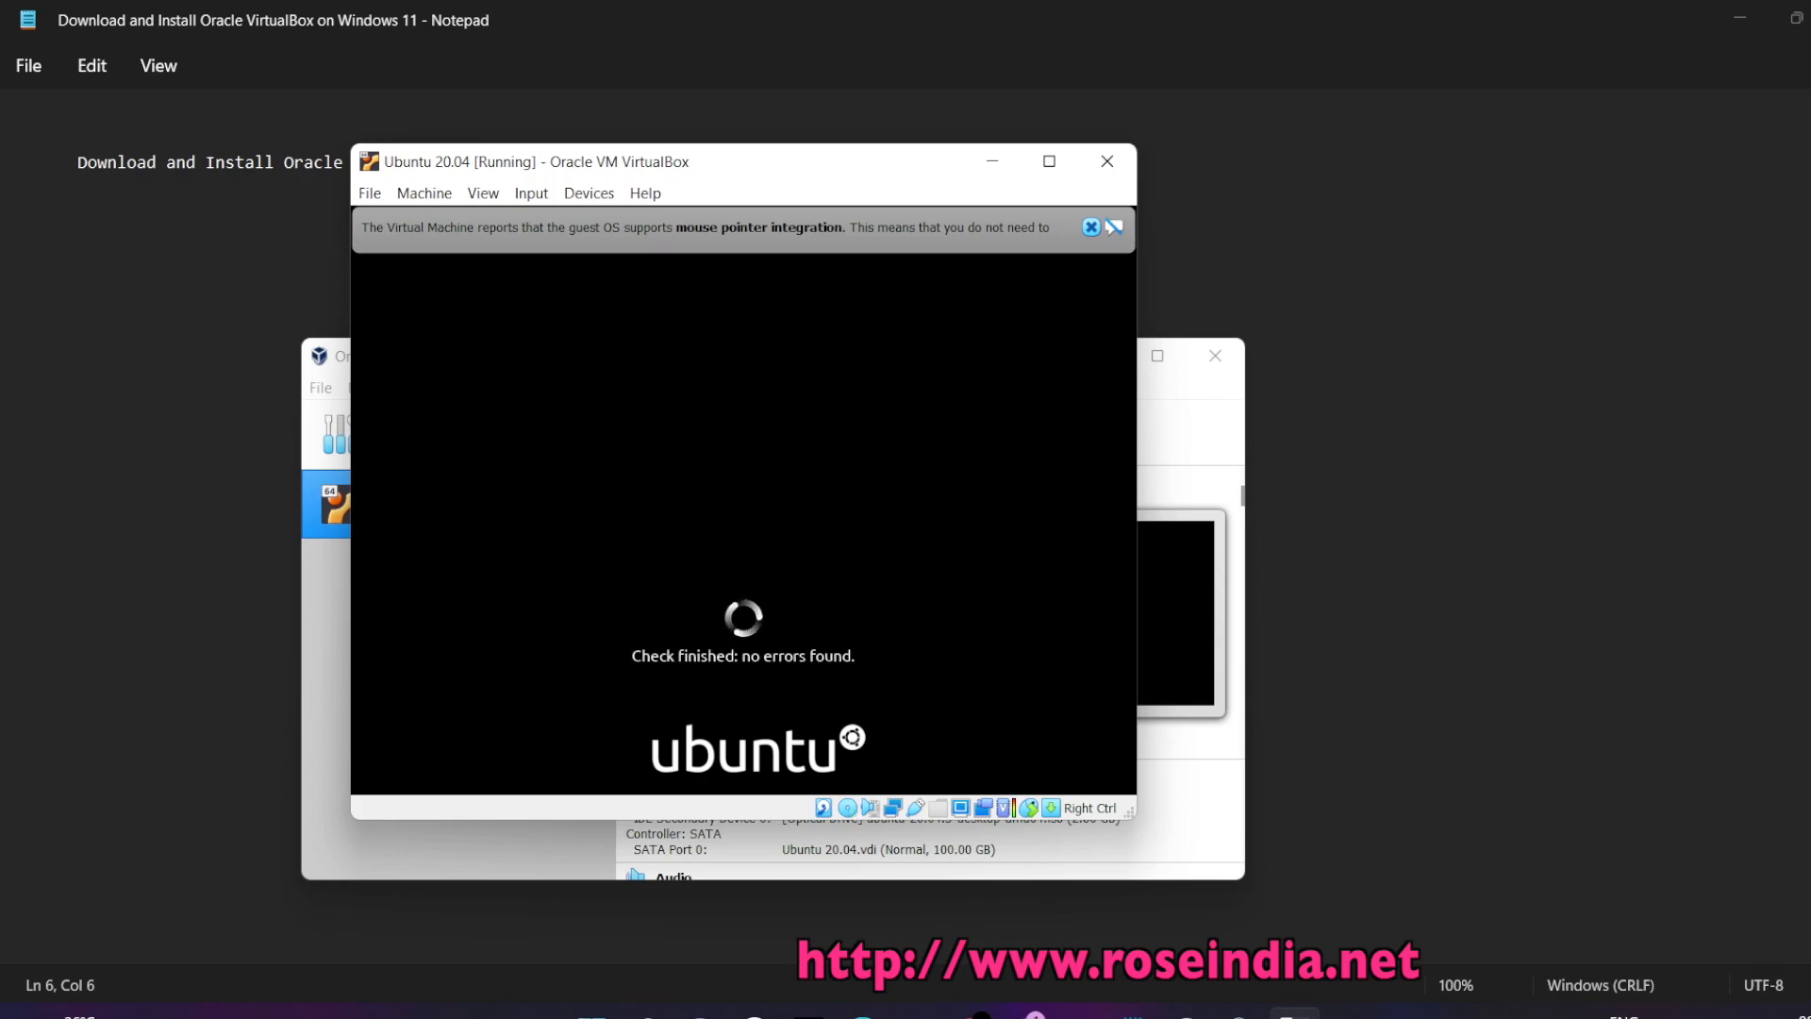
left_click(1086, 225)
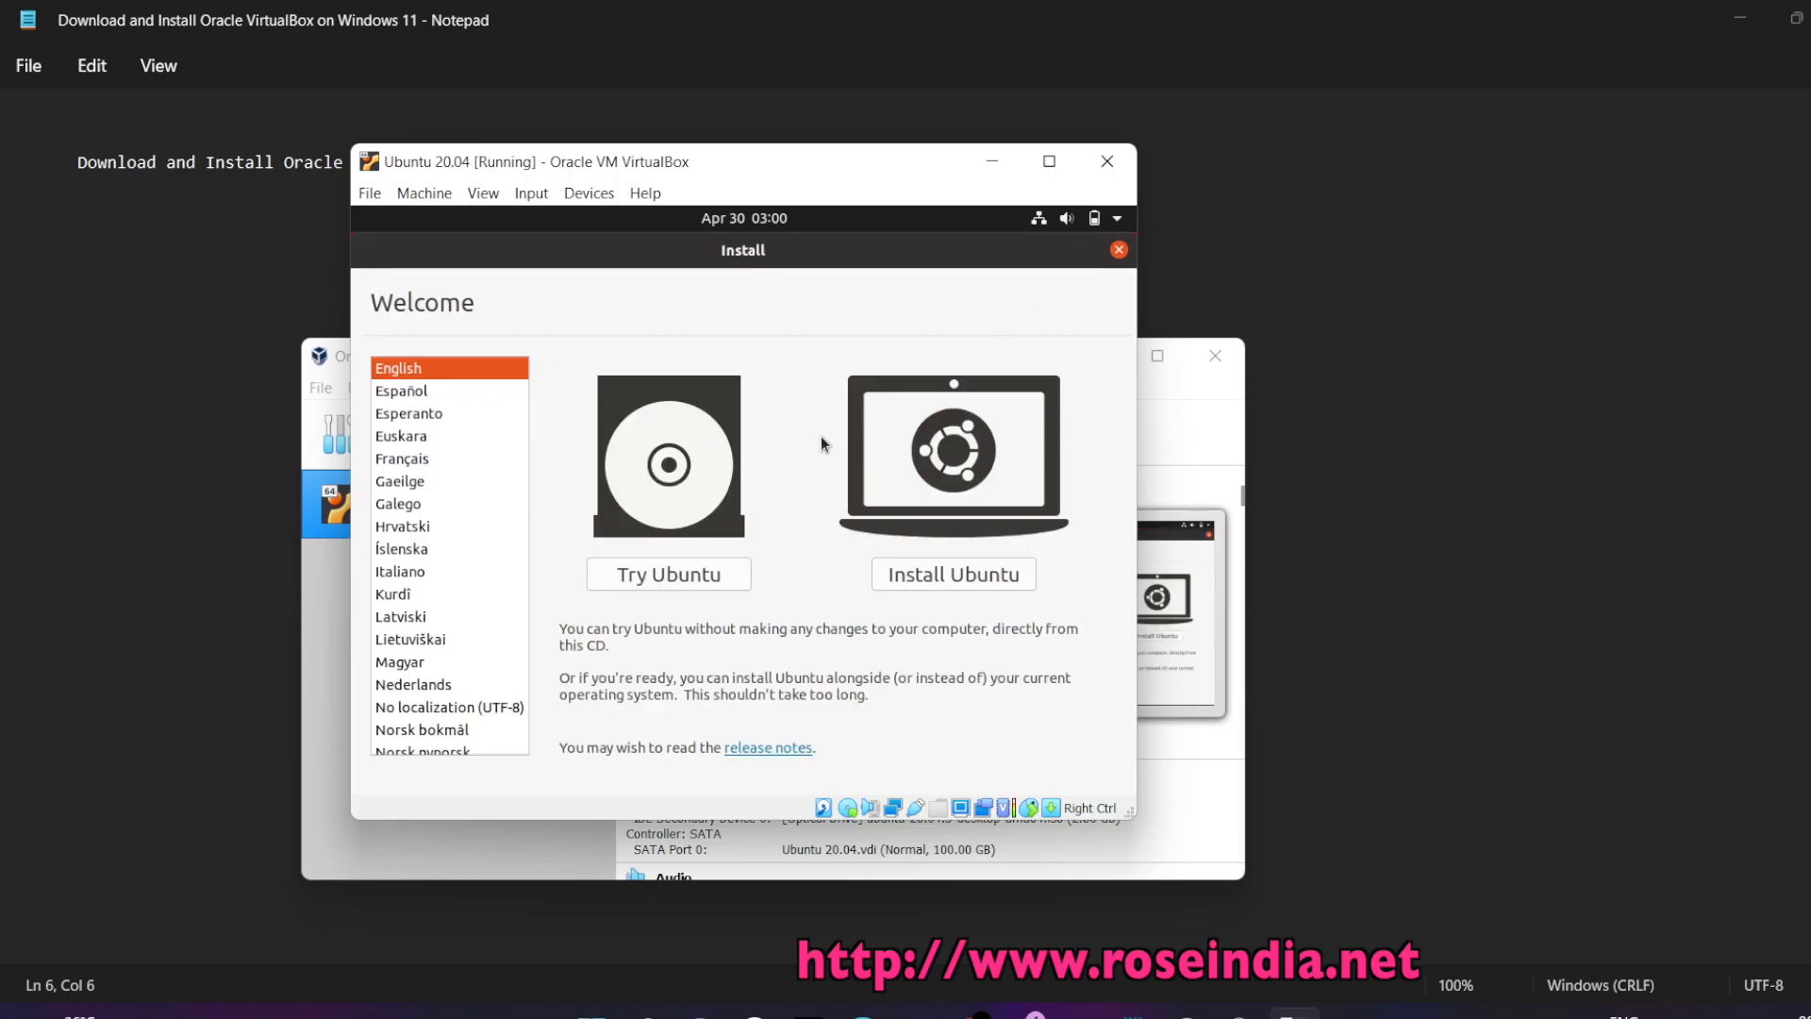
Begin the Ubuntu install with English (US) keyboard layout and Normal installation
left_click(937, 579)
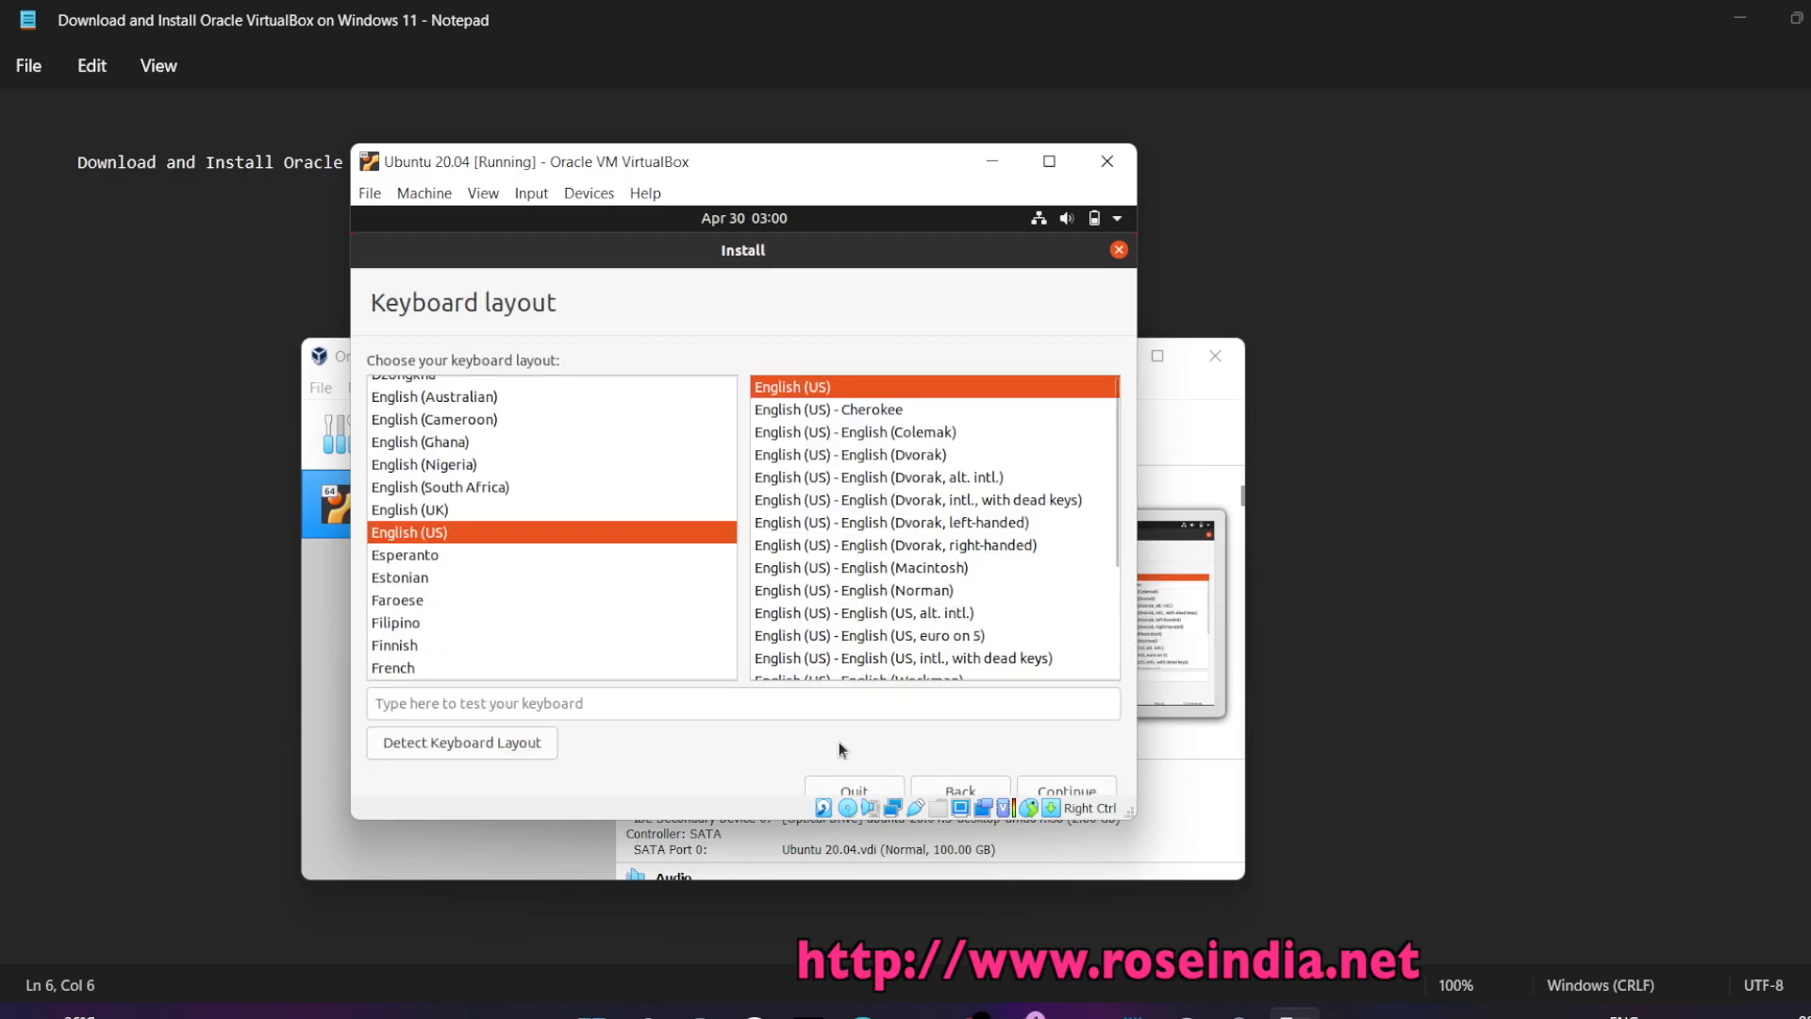
left_click_drag(1135, 817, 1330, 938)
left_click(1156, 847)
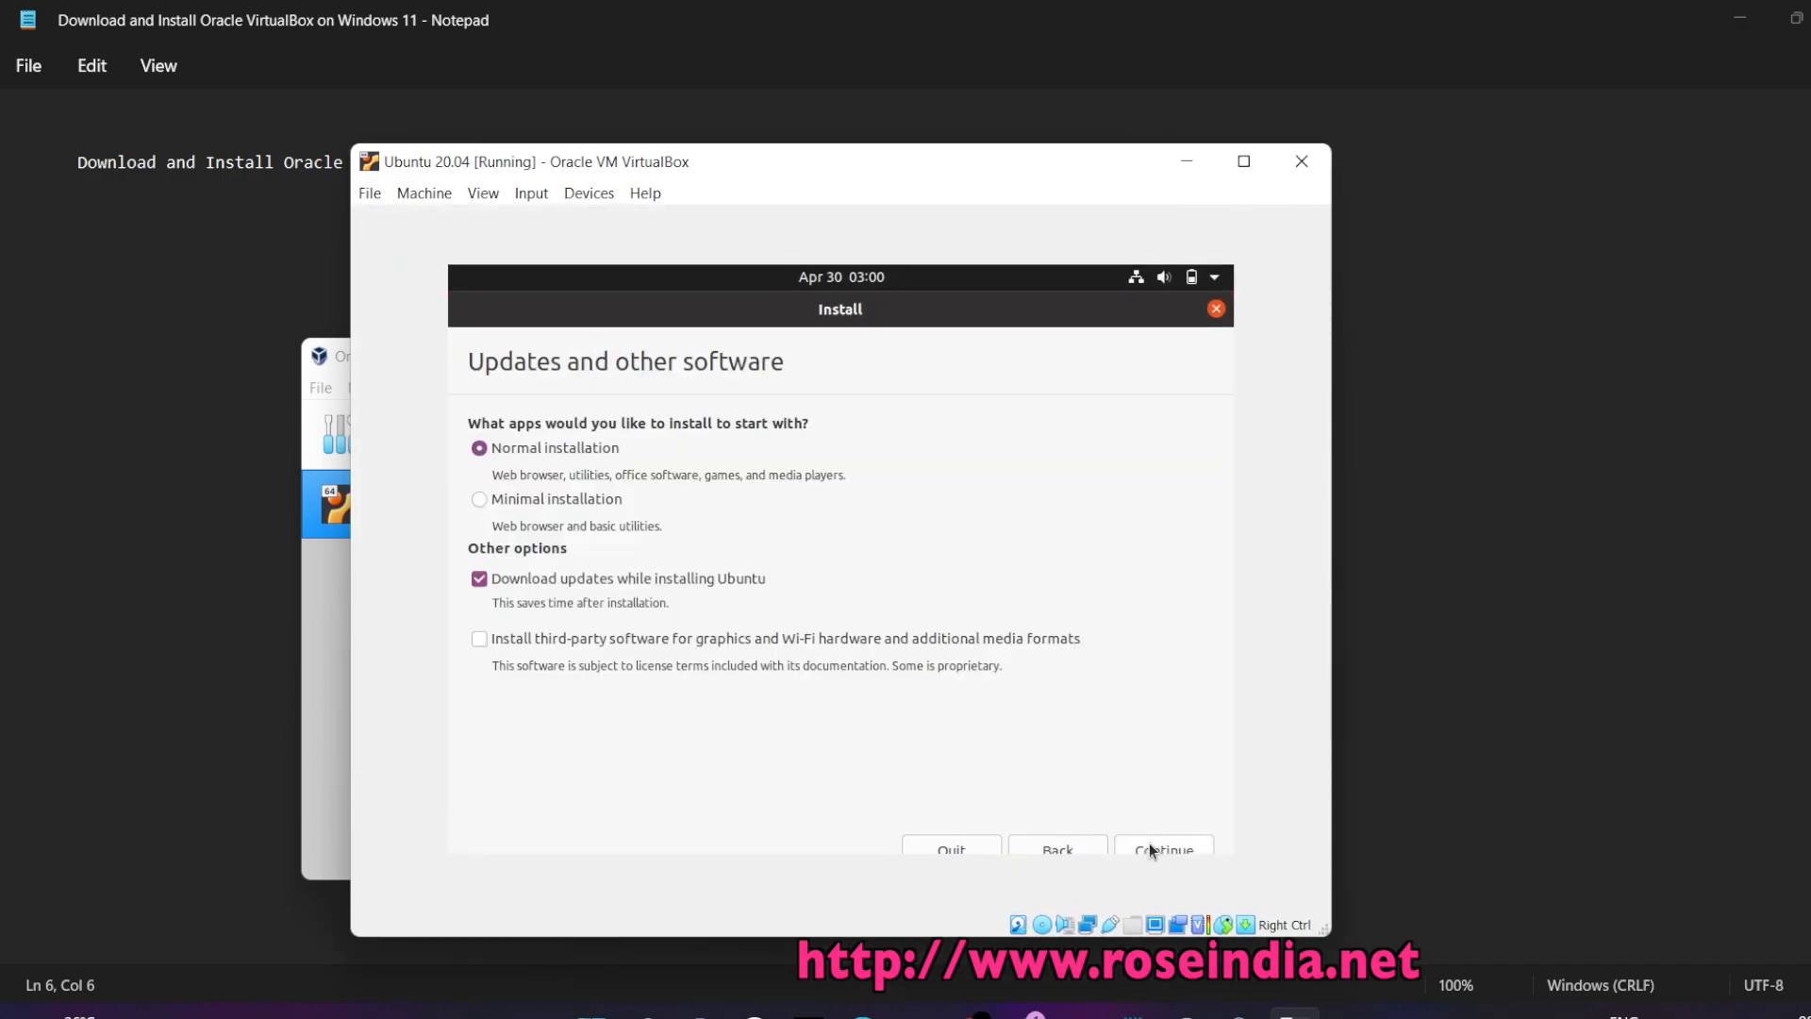
left_click(1151, 849)
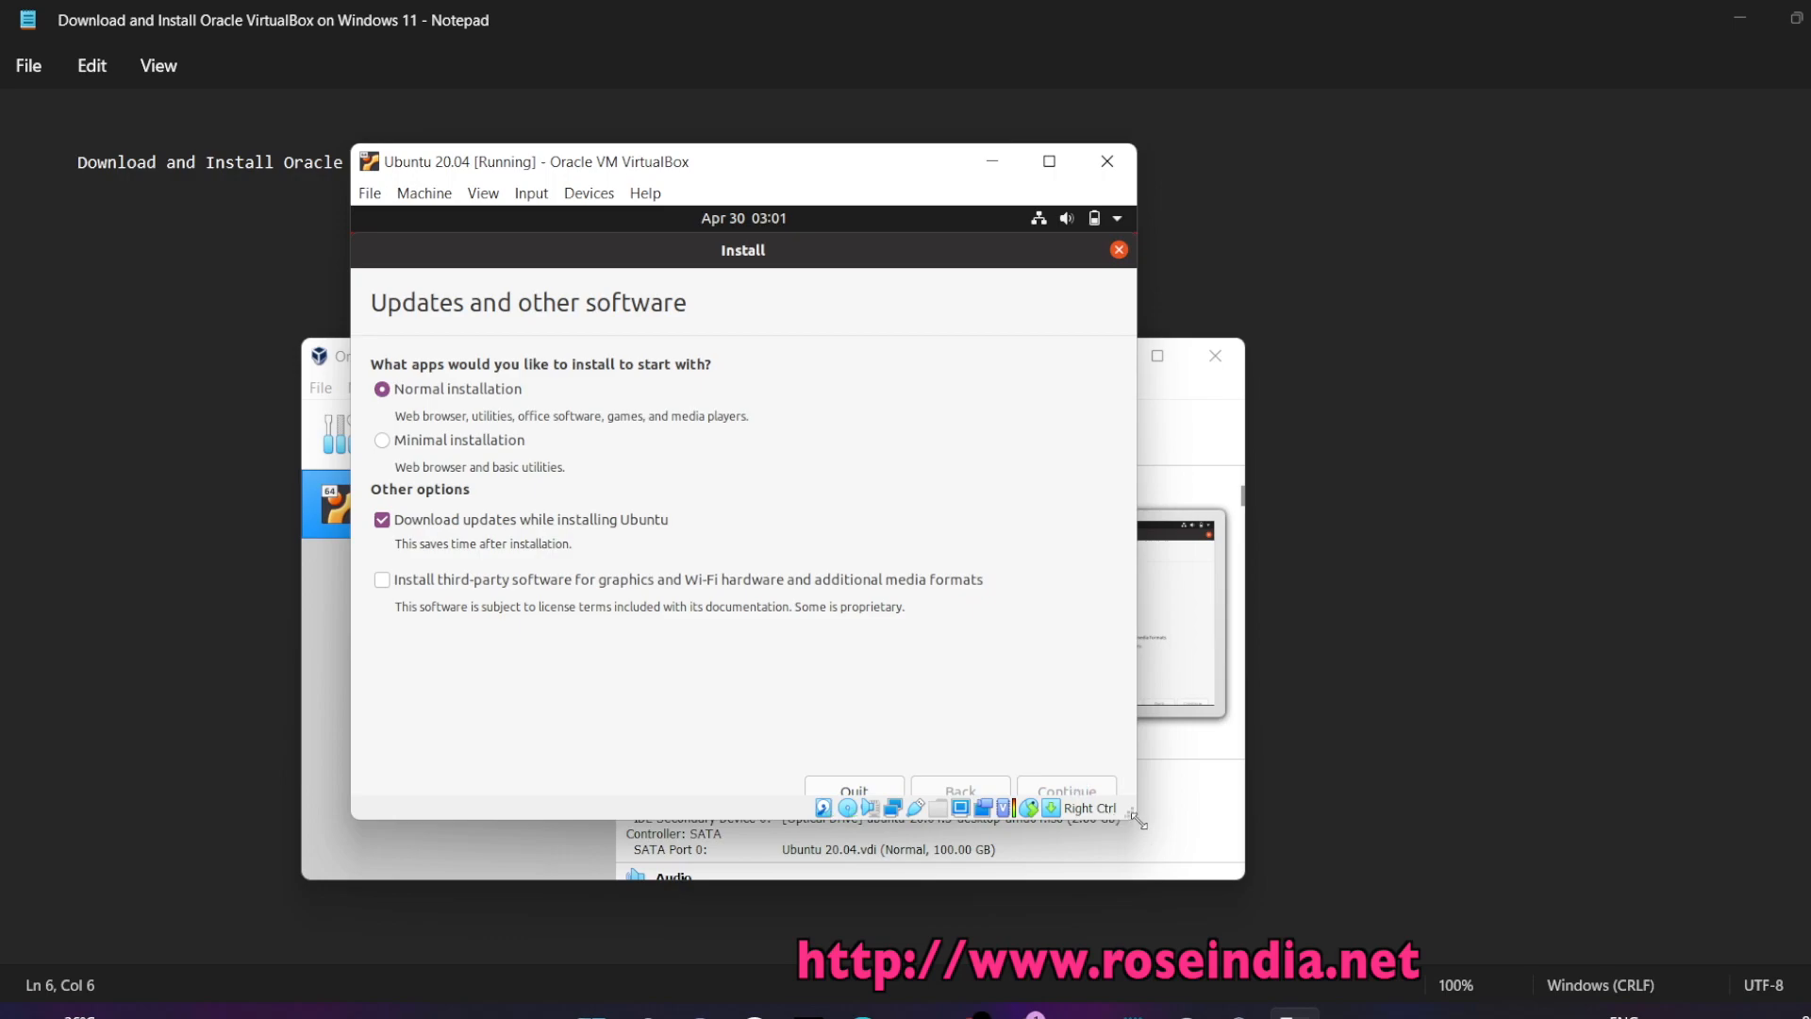
Enlarge the VM window, shift it right, and move VirtualBox Manager up and left
left_click_drag(1135, 817, 1246, 866)
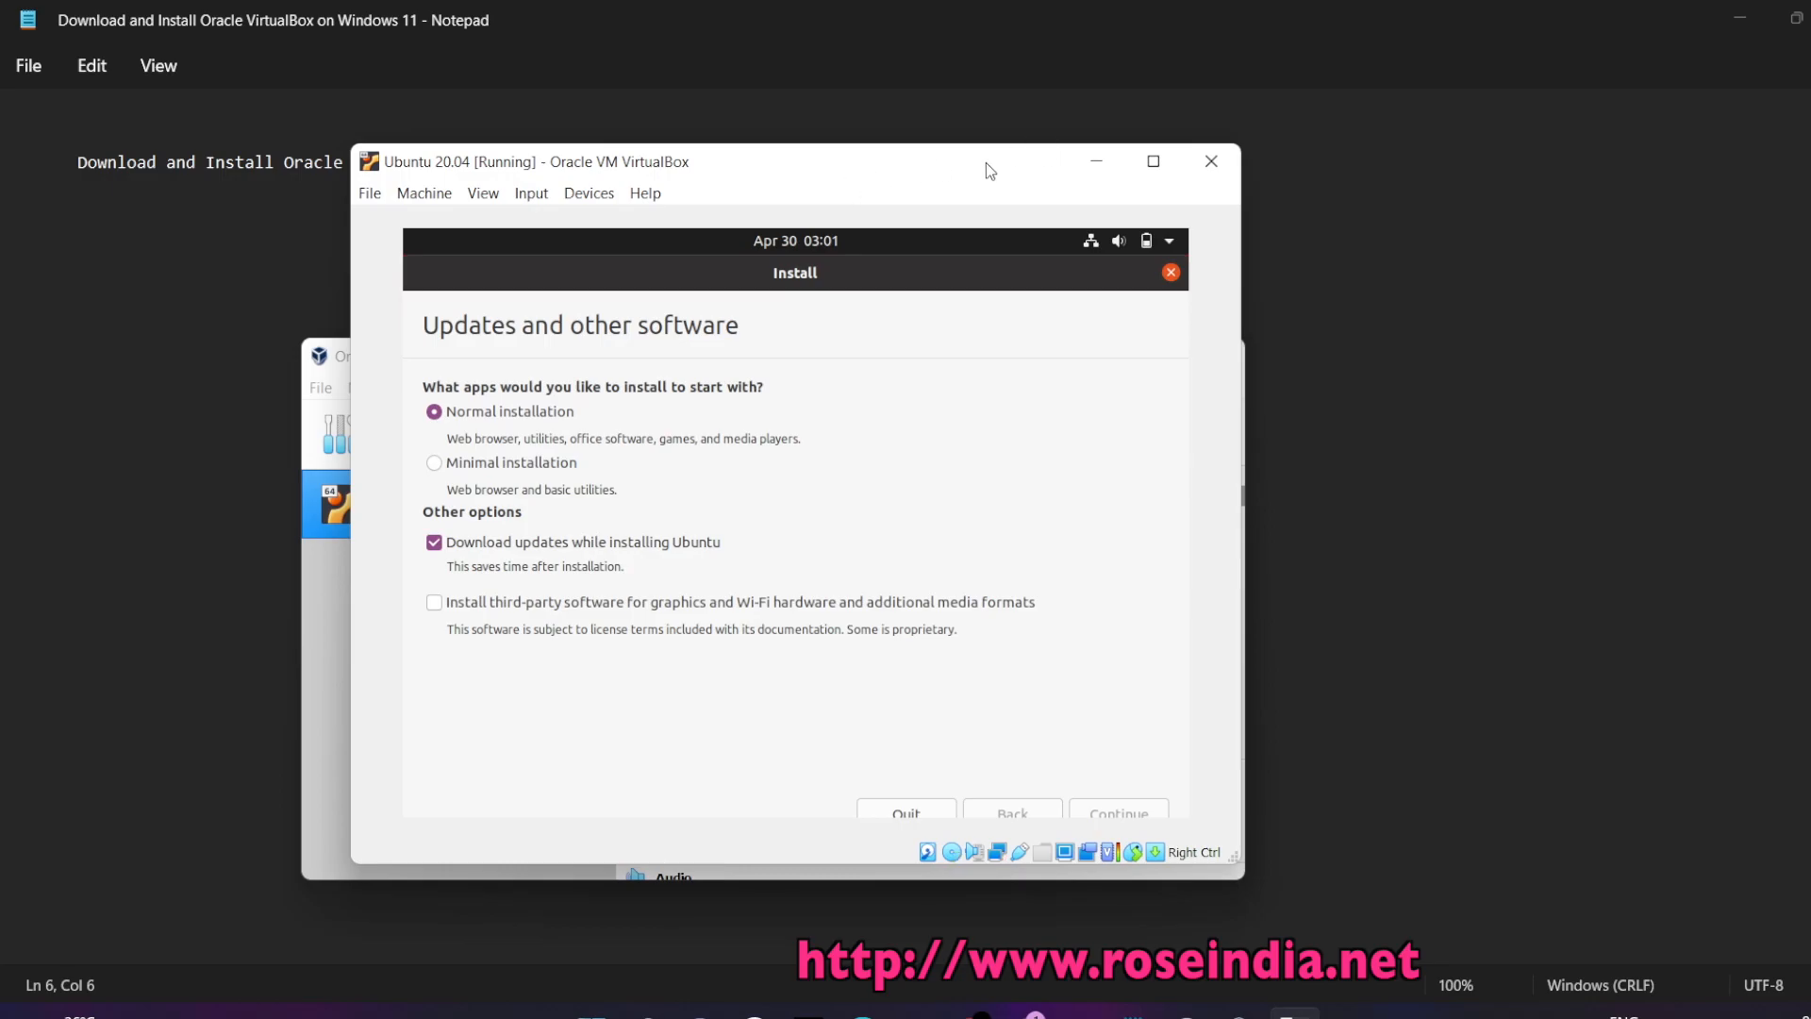
left_click_drag(987, 163, 1182, 152)
left_click_drag(477, 363, 248, 294)
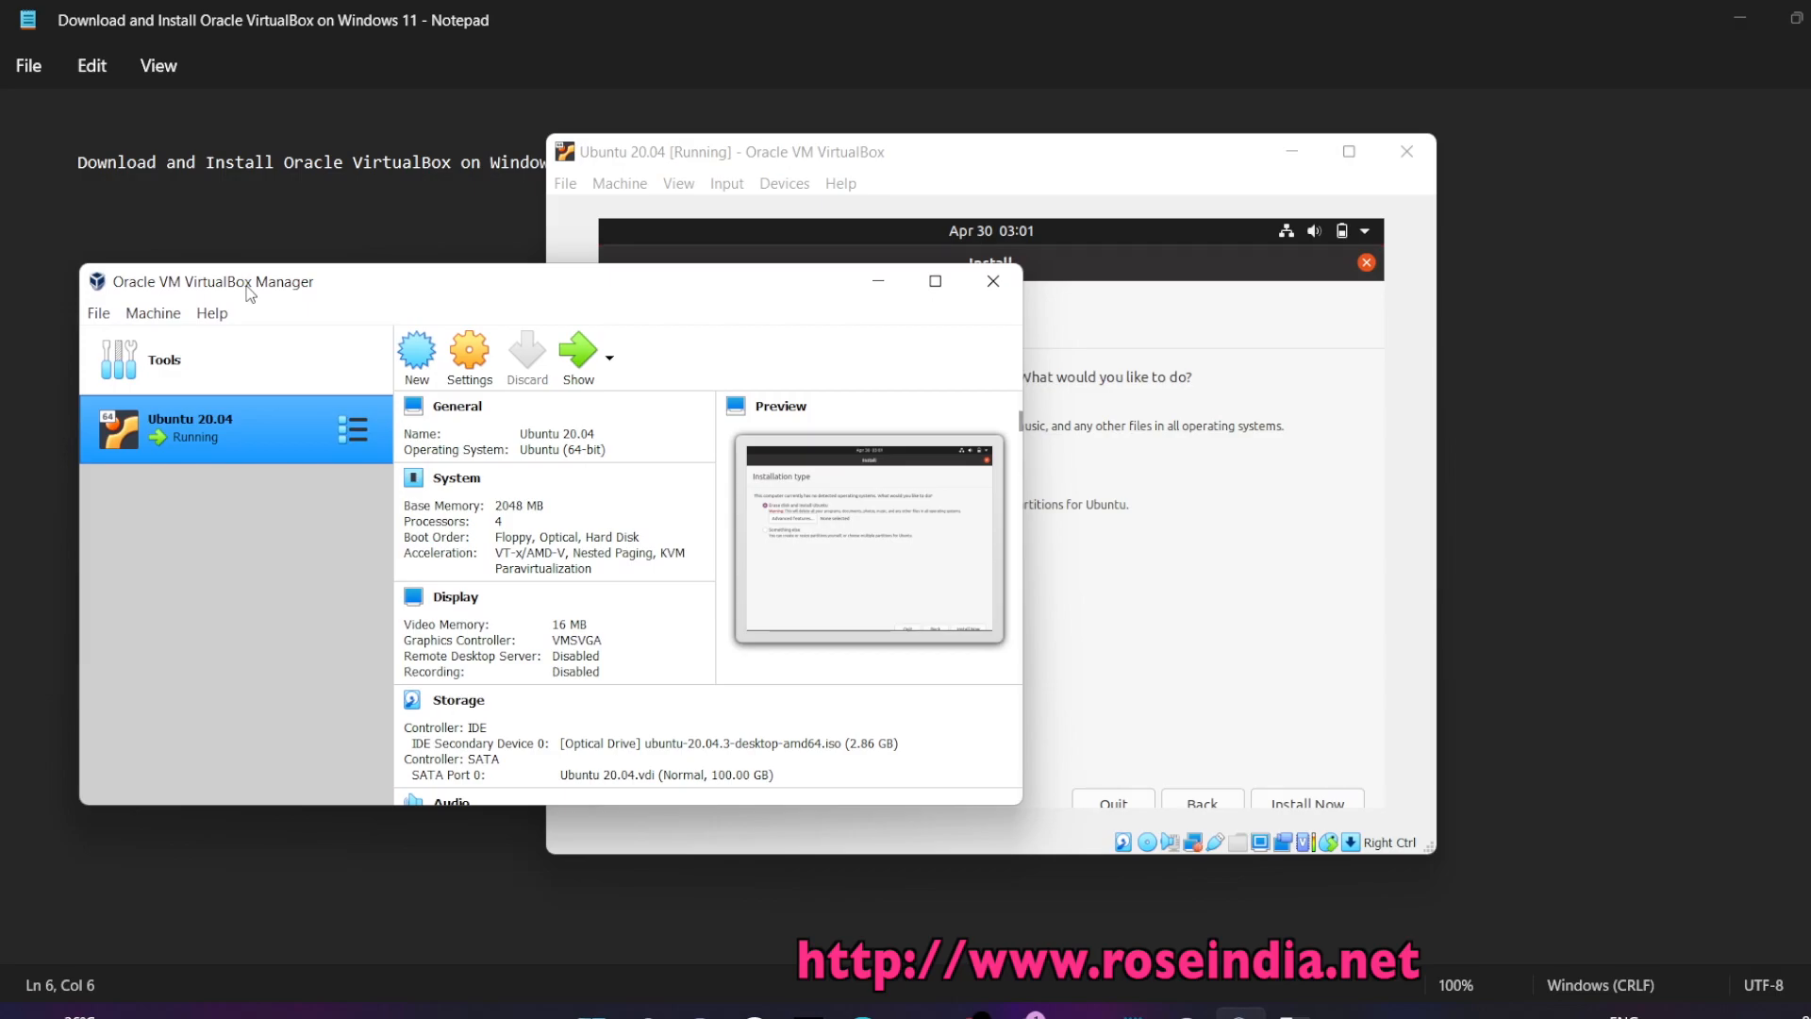
Erase the disk and install Ubuntu, confirm the partition changes, and choose Kolkata as location
left_click(741, 159)
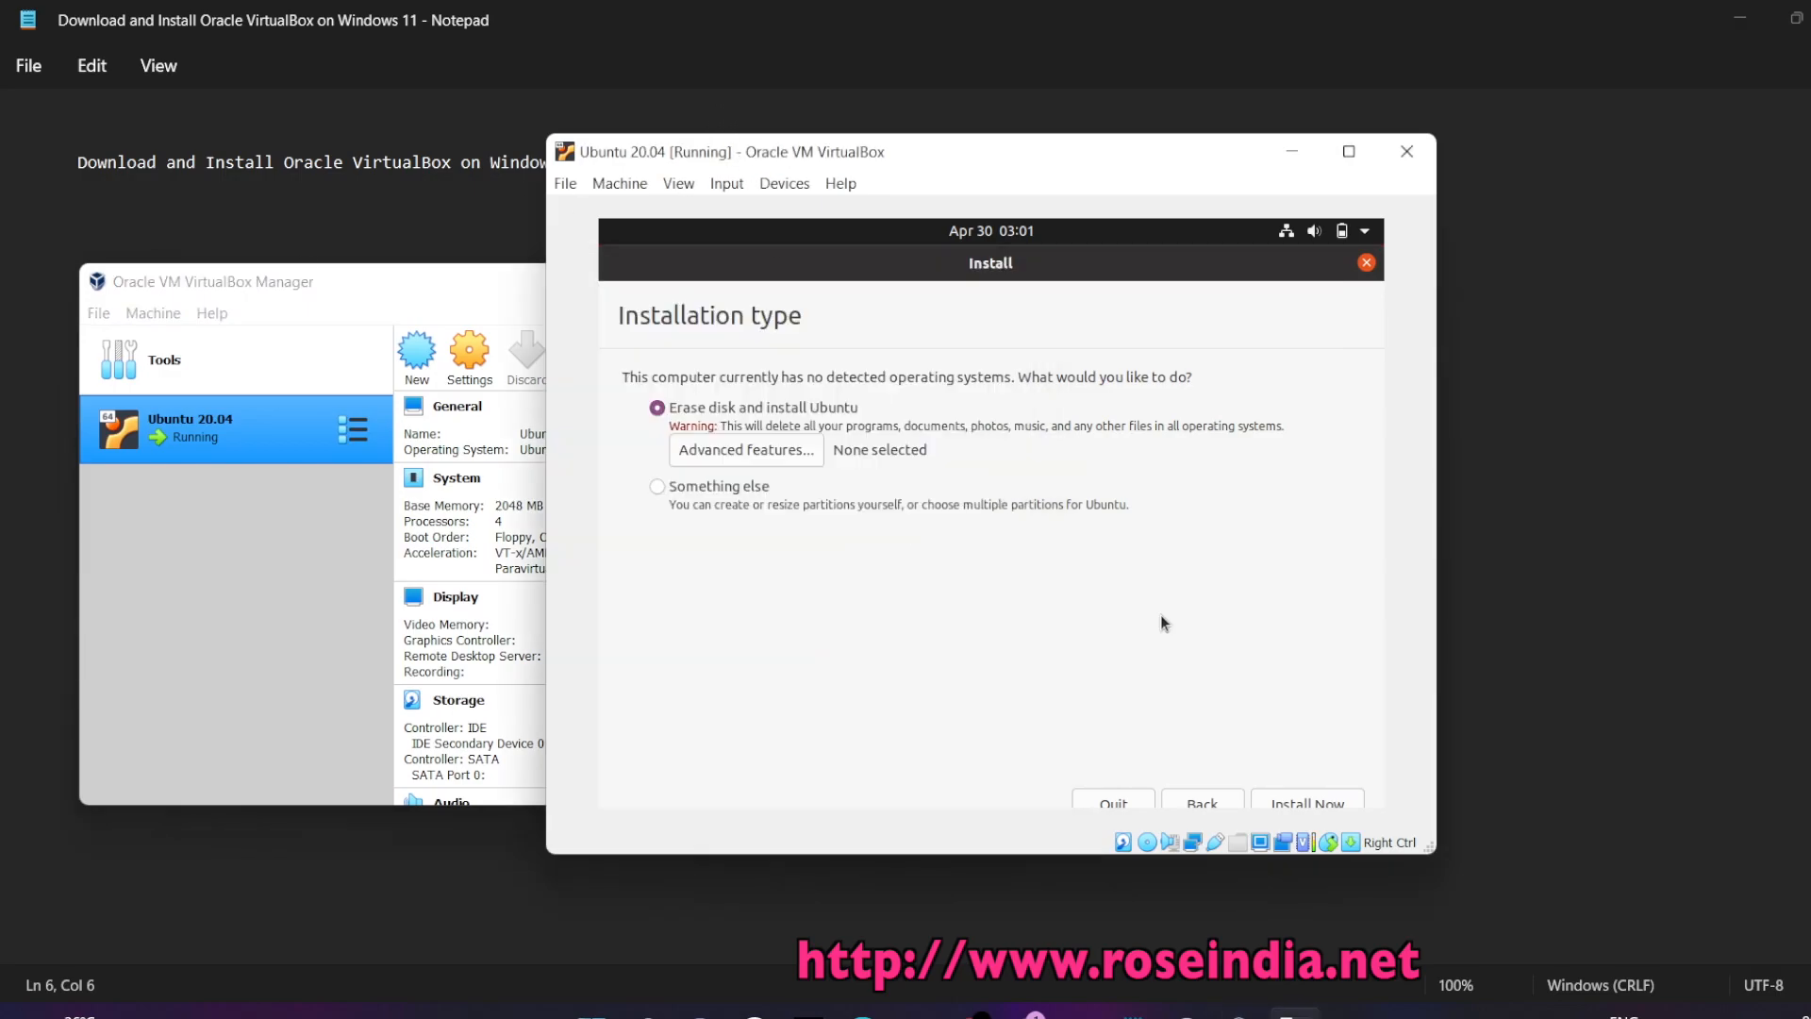
left_click(1301, 800)
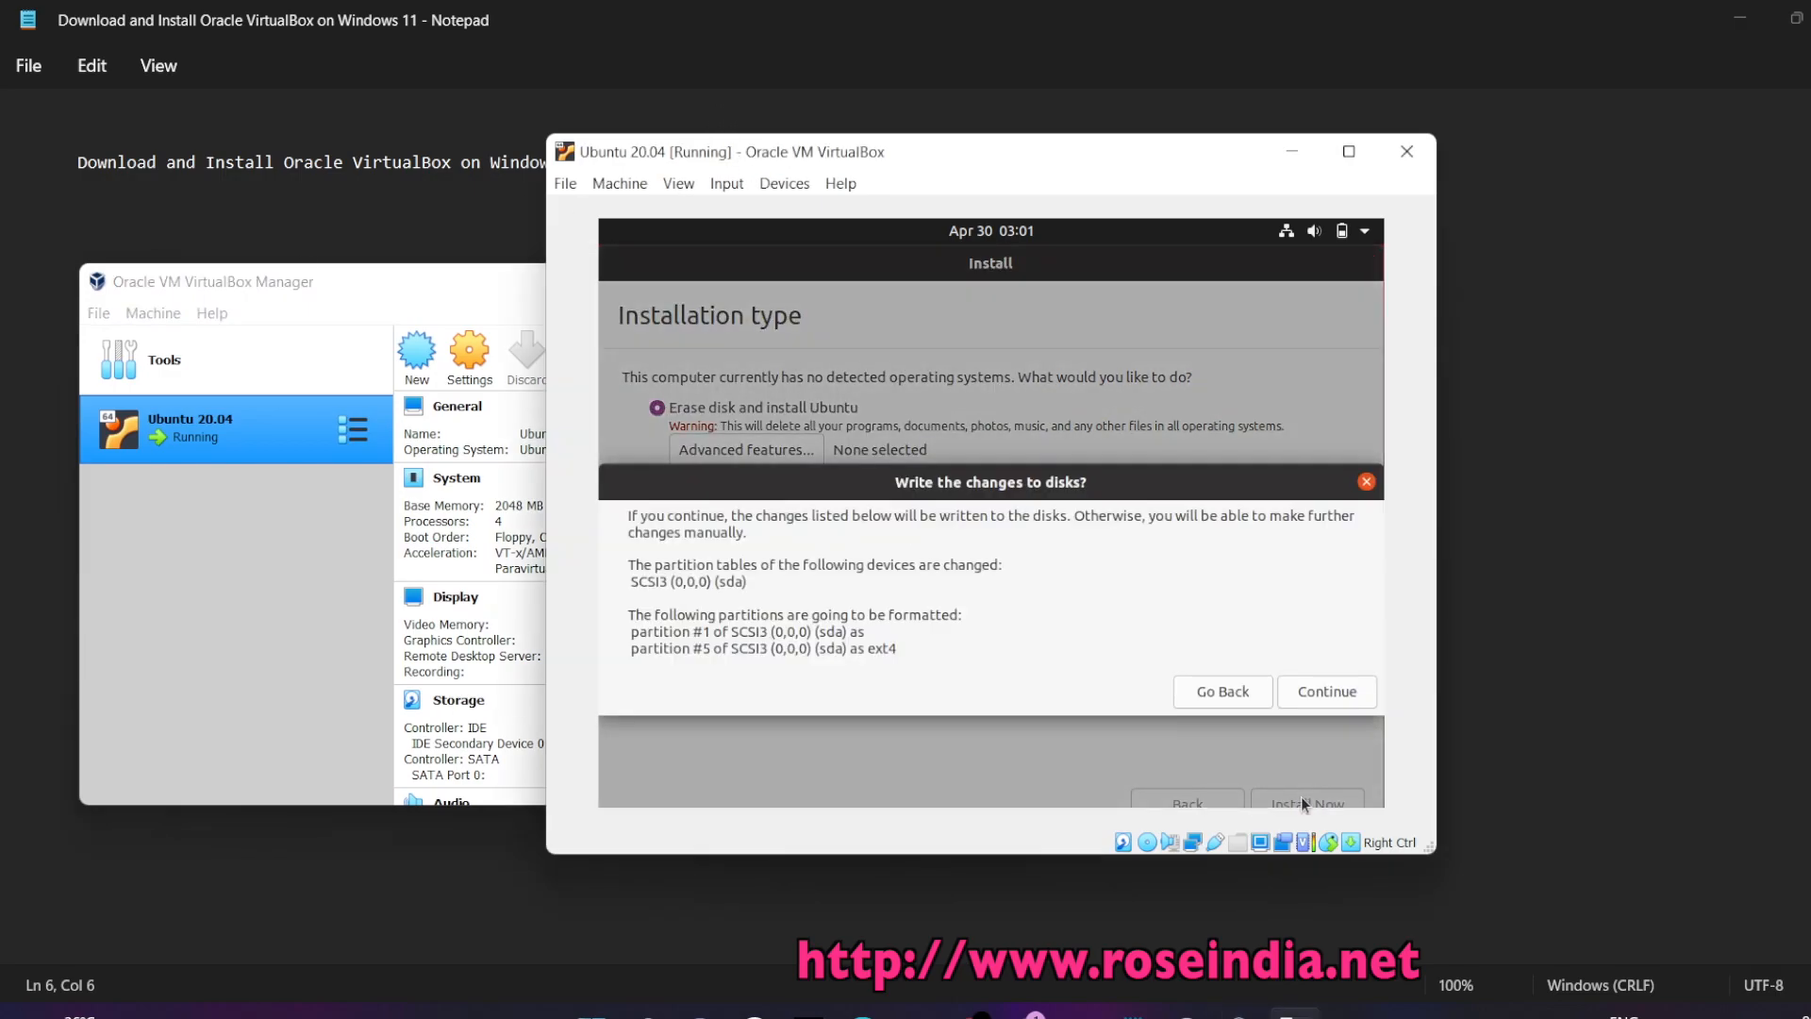
left_click(1327, 697)
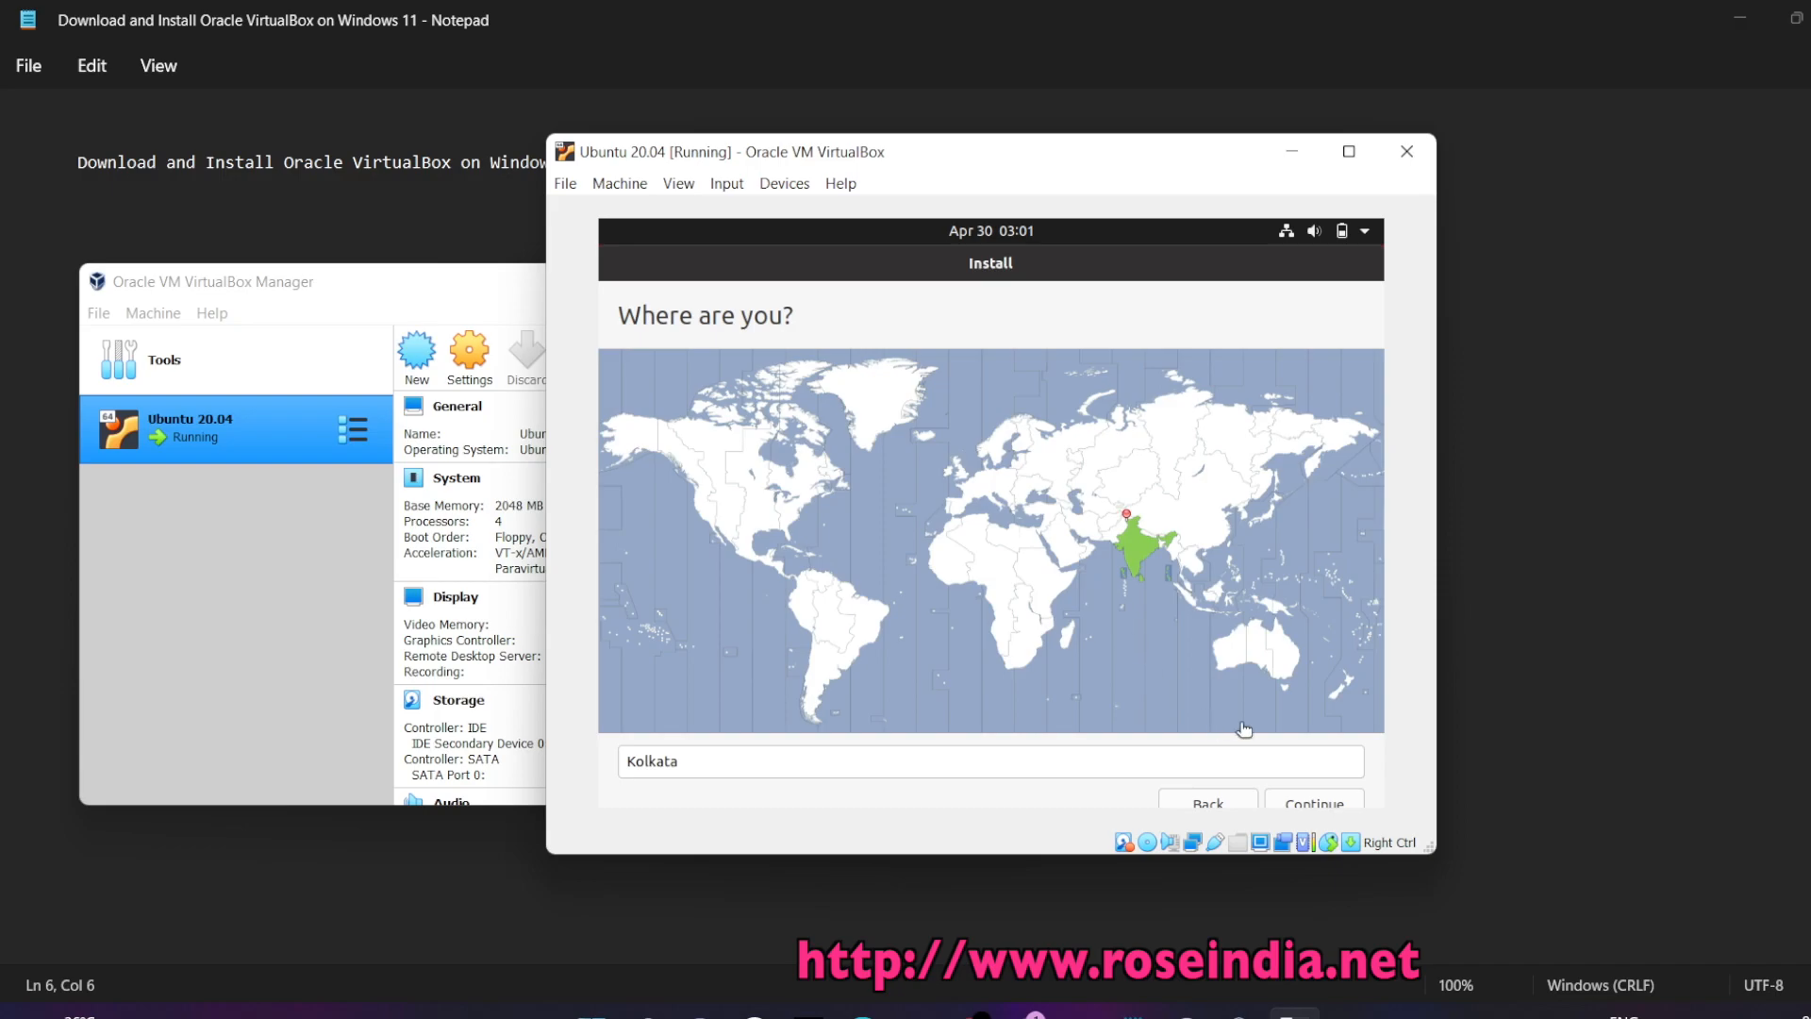
left_click(1306, 802)
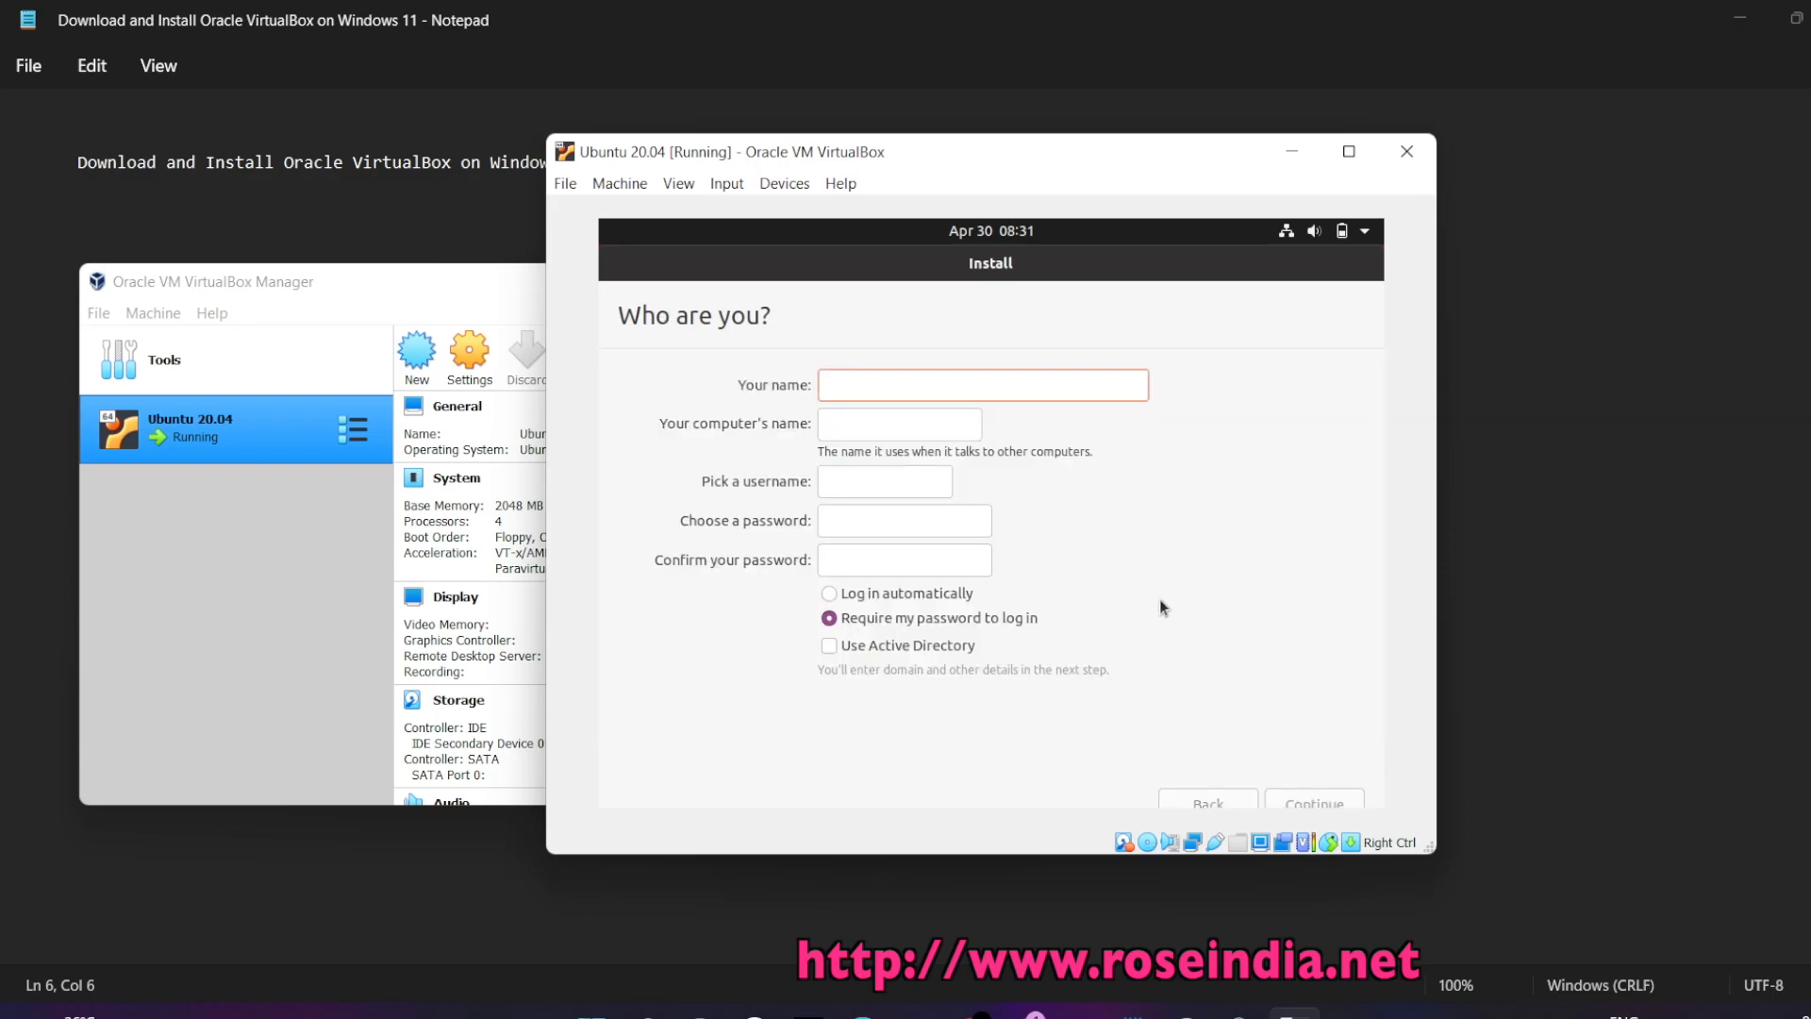
Fill in the Who are you form with username 'user' and a password, then continue
type("user")
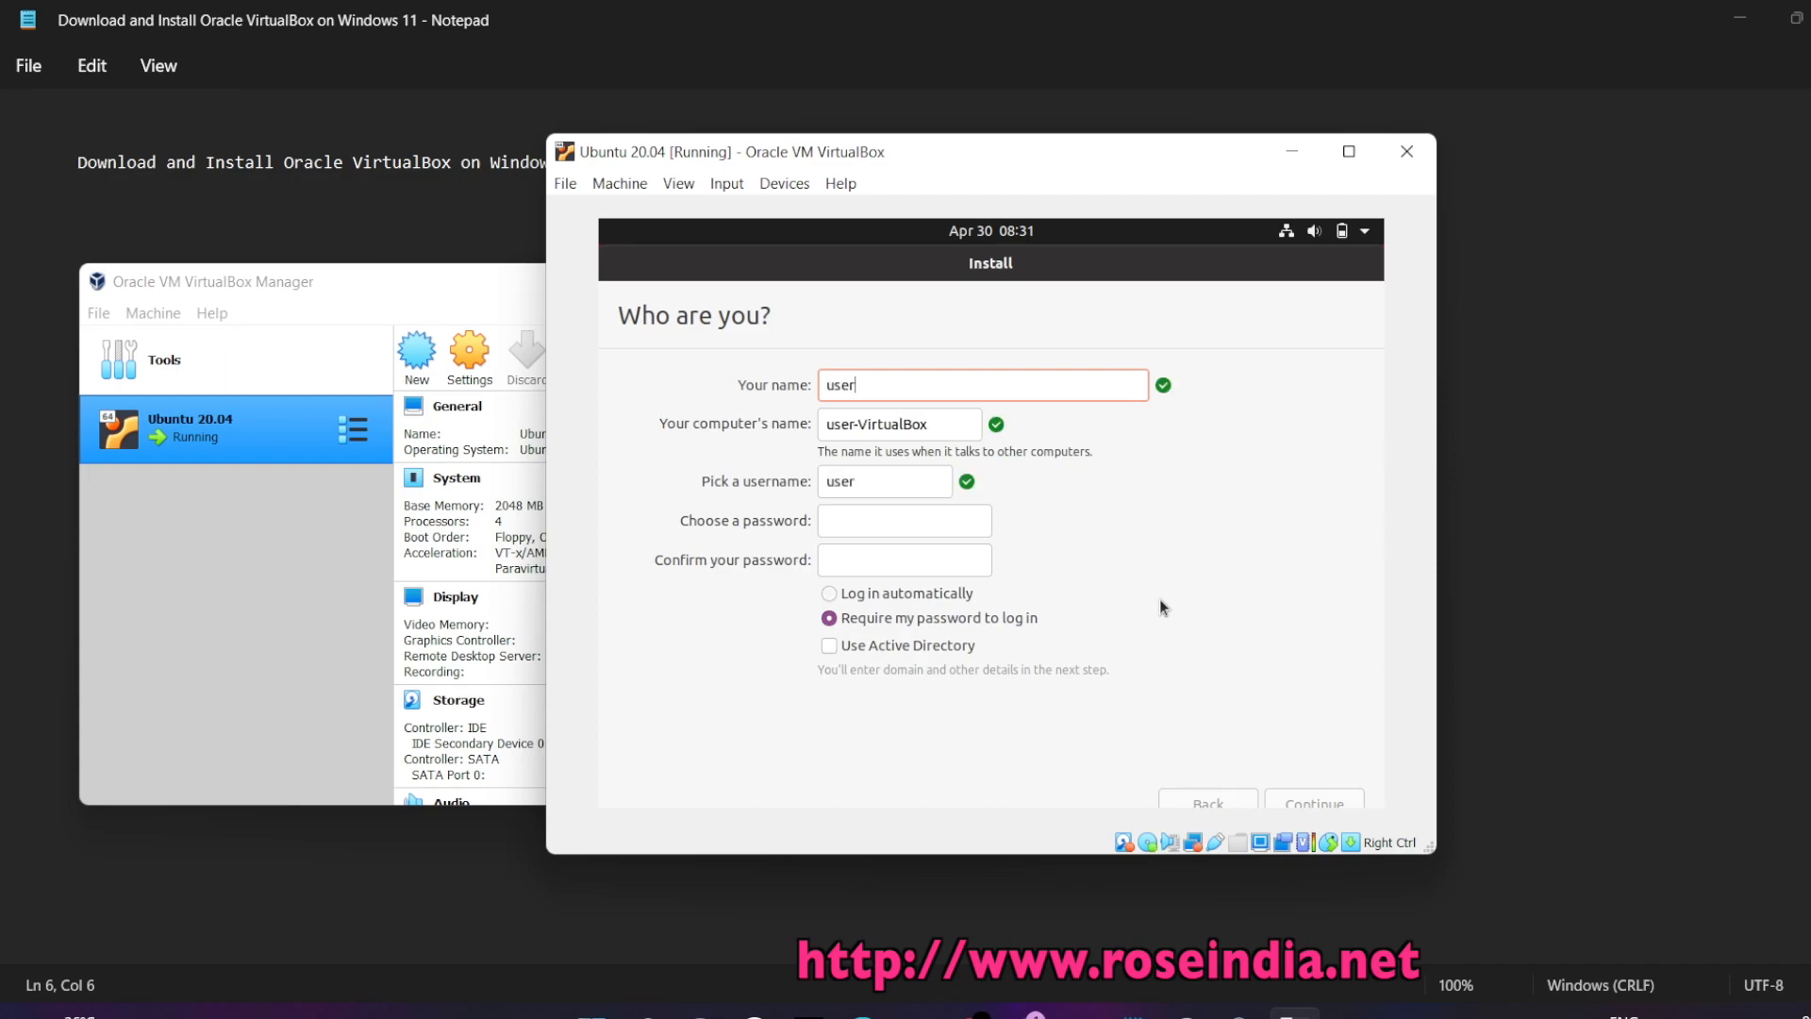
left_click(869, 519)
type("123")
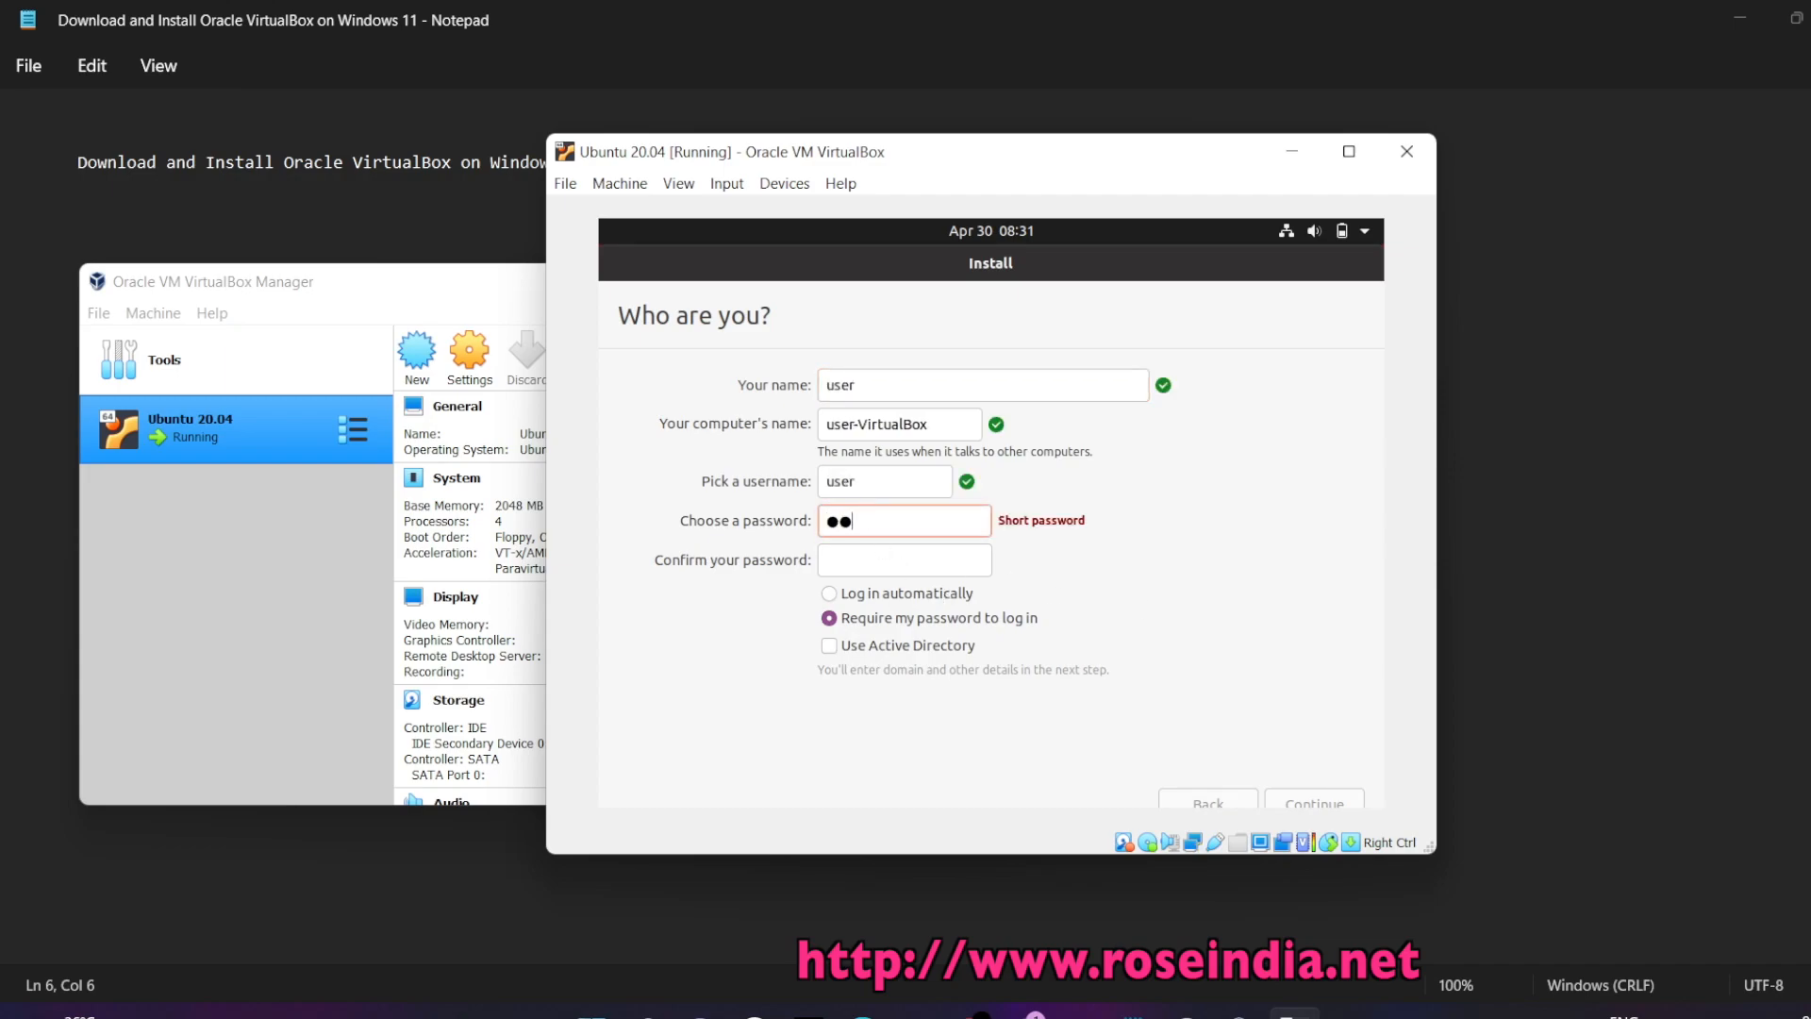
left_click(848, 559)
type("123")
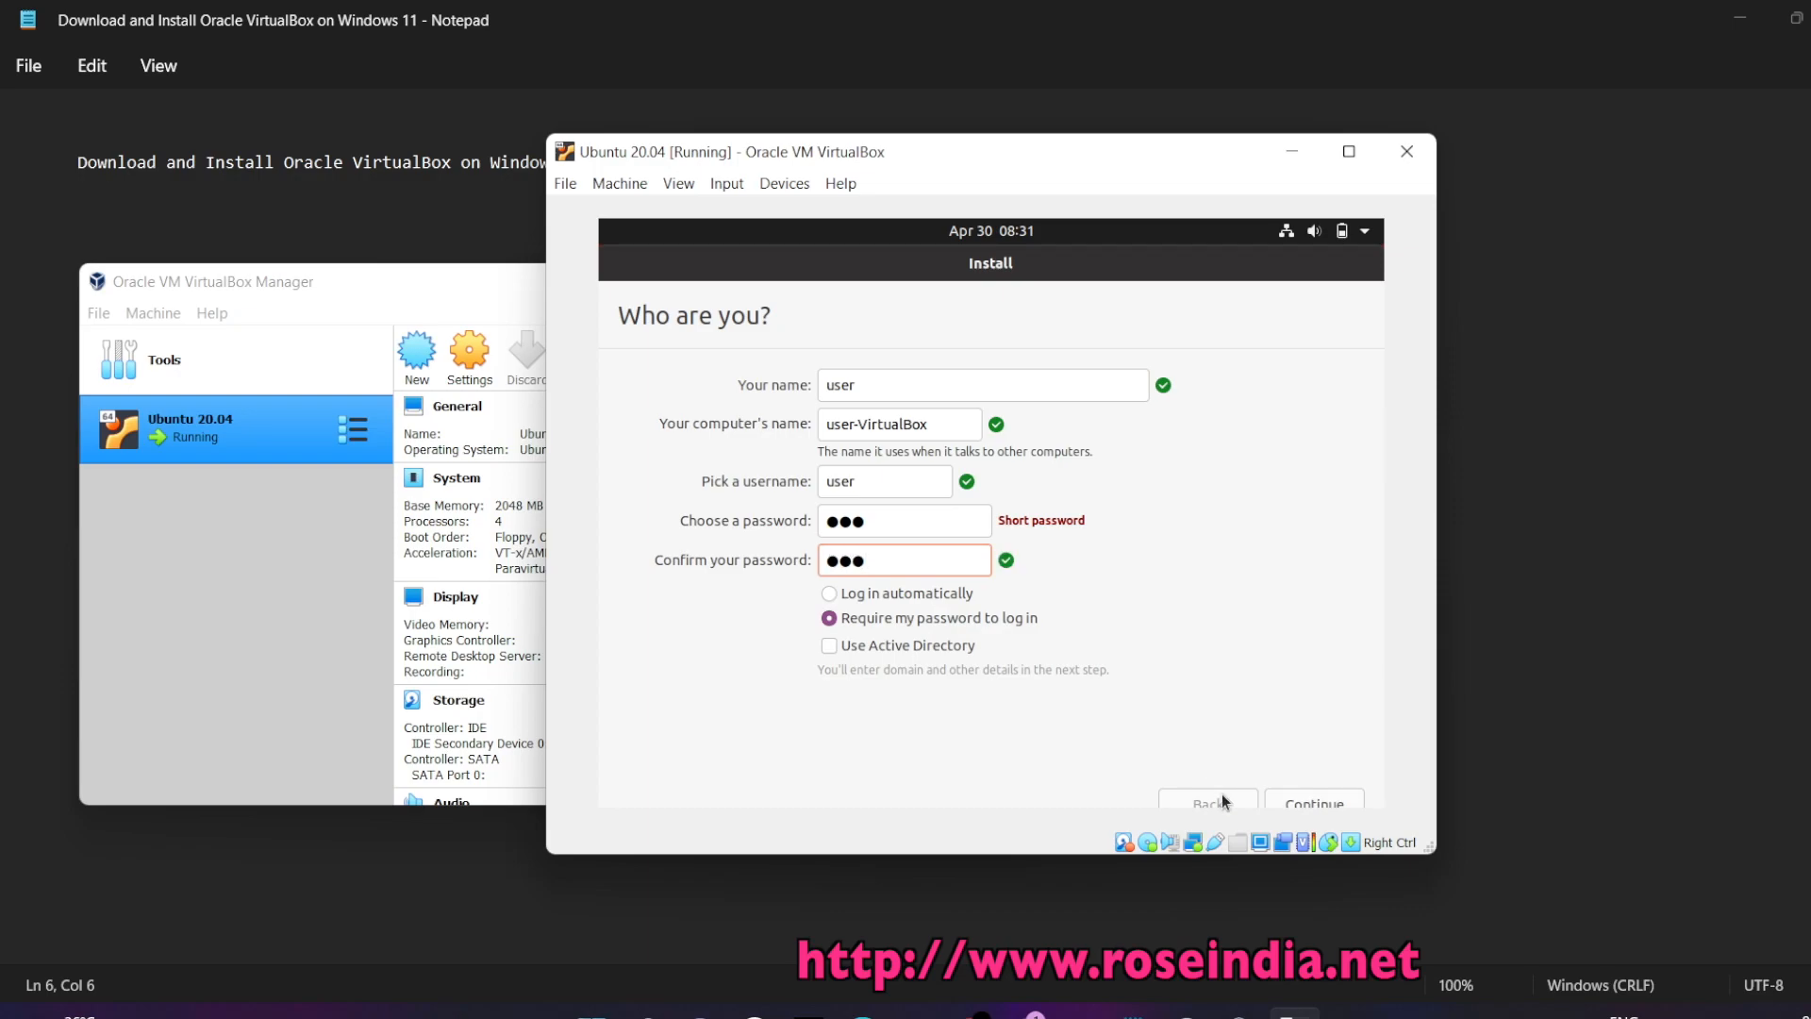
left_click(1295, 798)
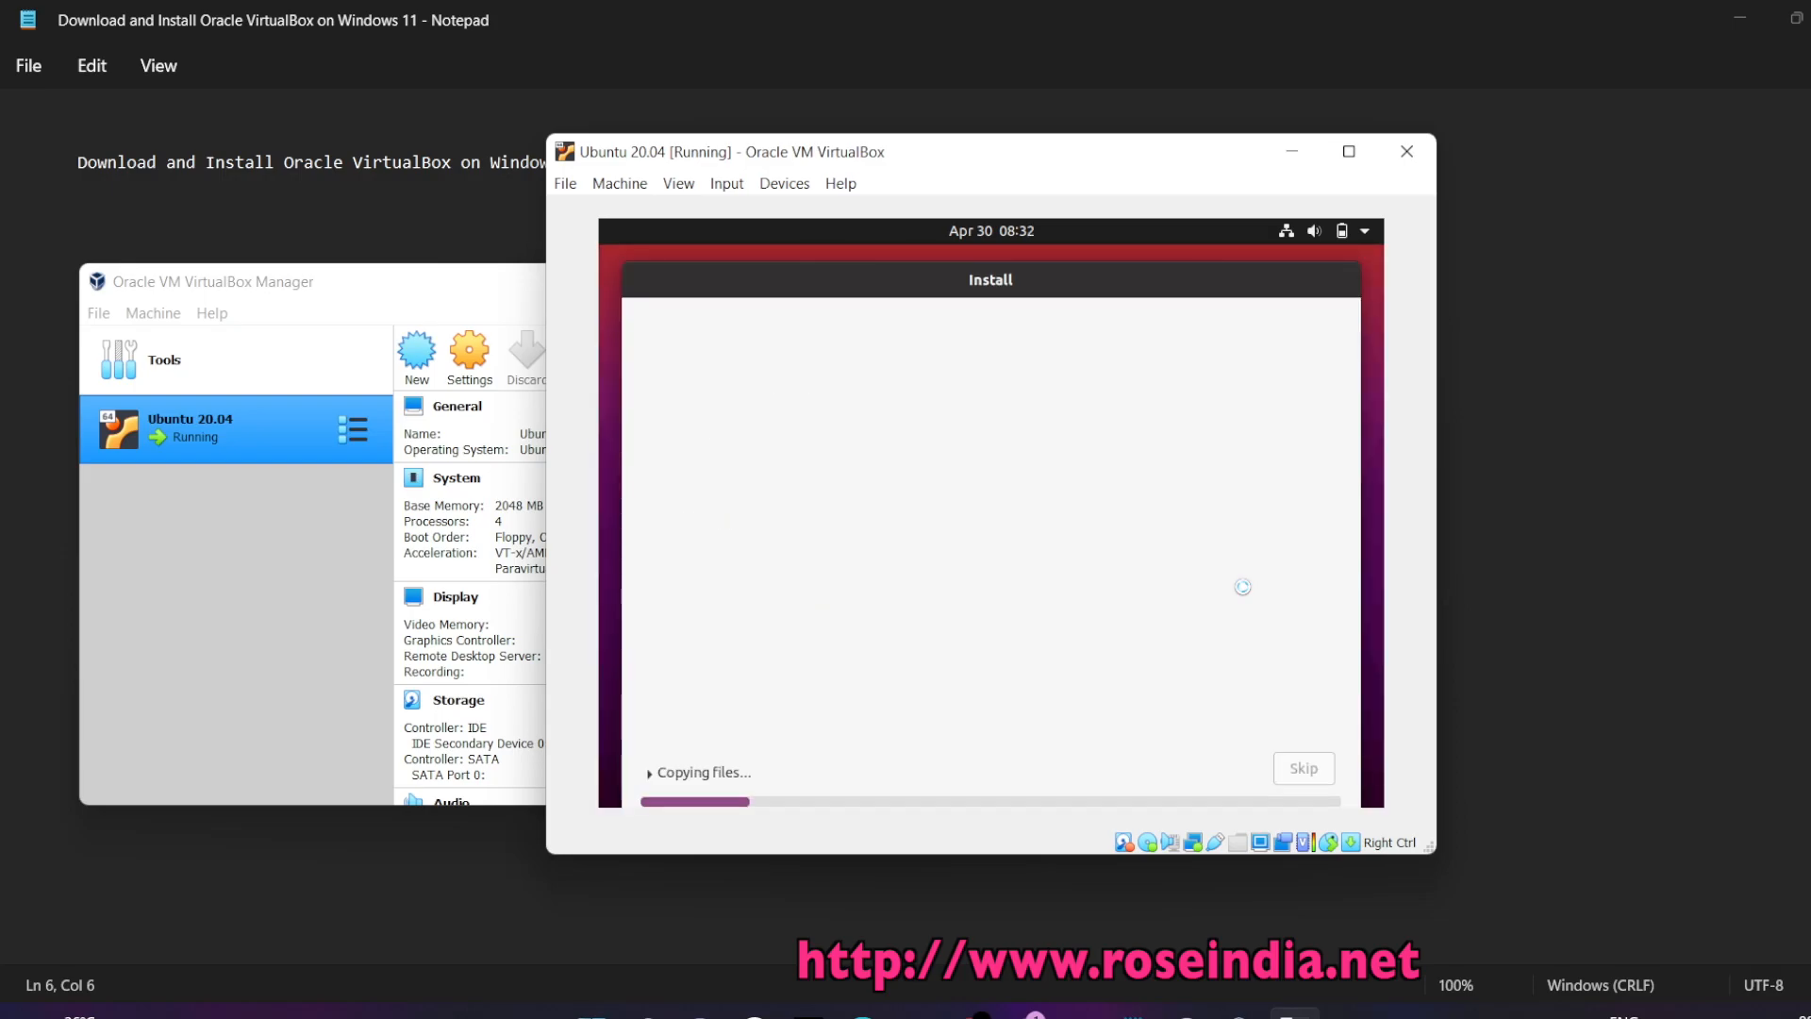
Enlarge the VM window and briefly expand the Copying files log while Ubuntu finishes installing
left_click_drag(1448, 867, 1502, 930)
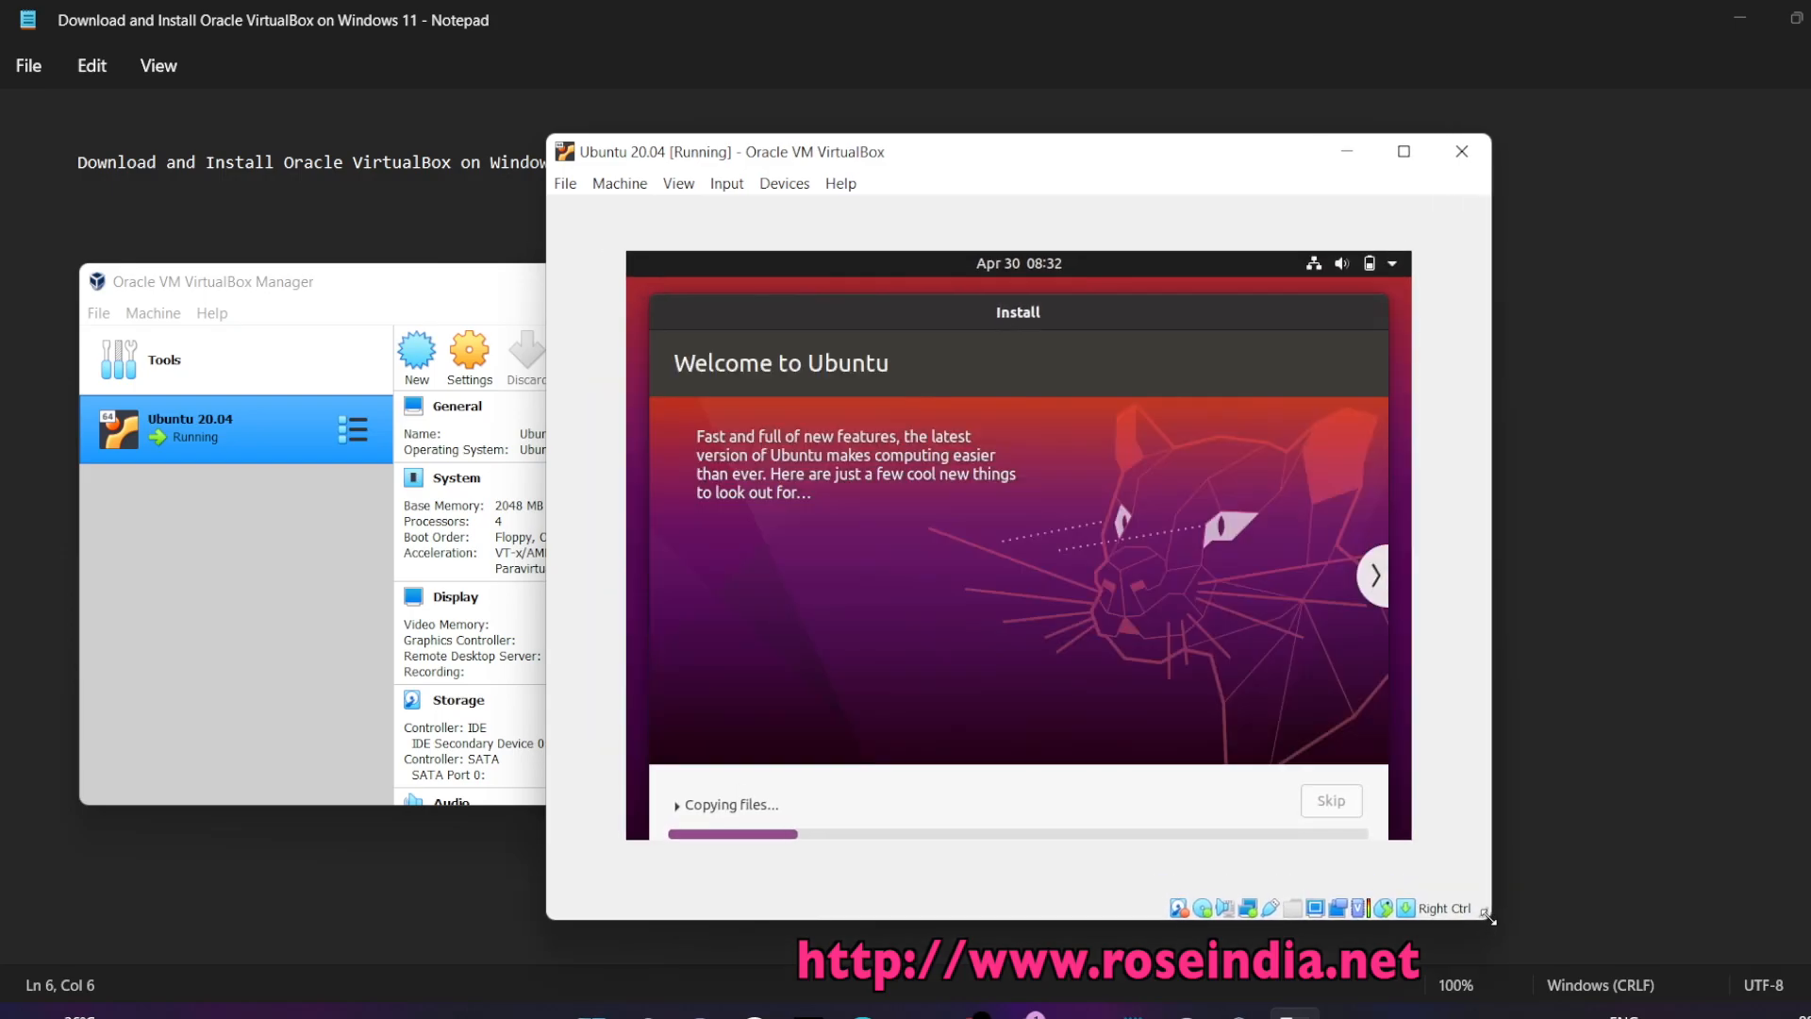
left_click(677, 805)
left_click(676, 805)
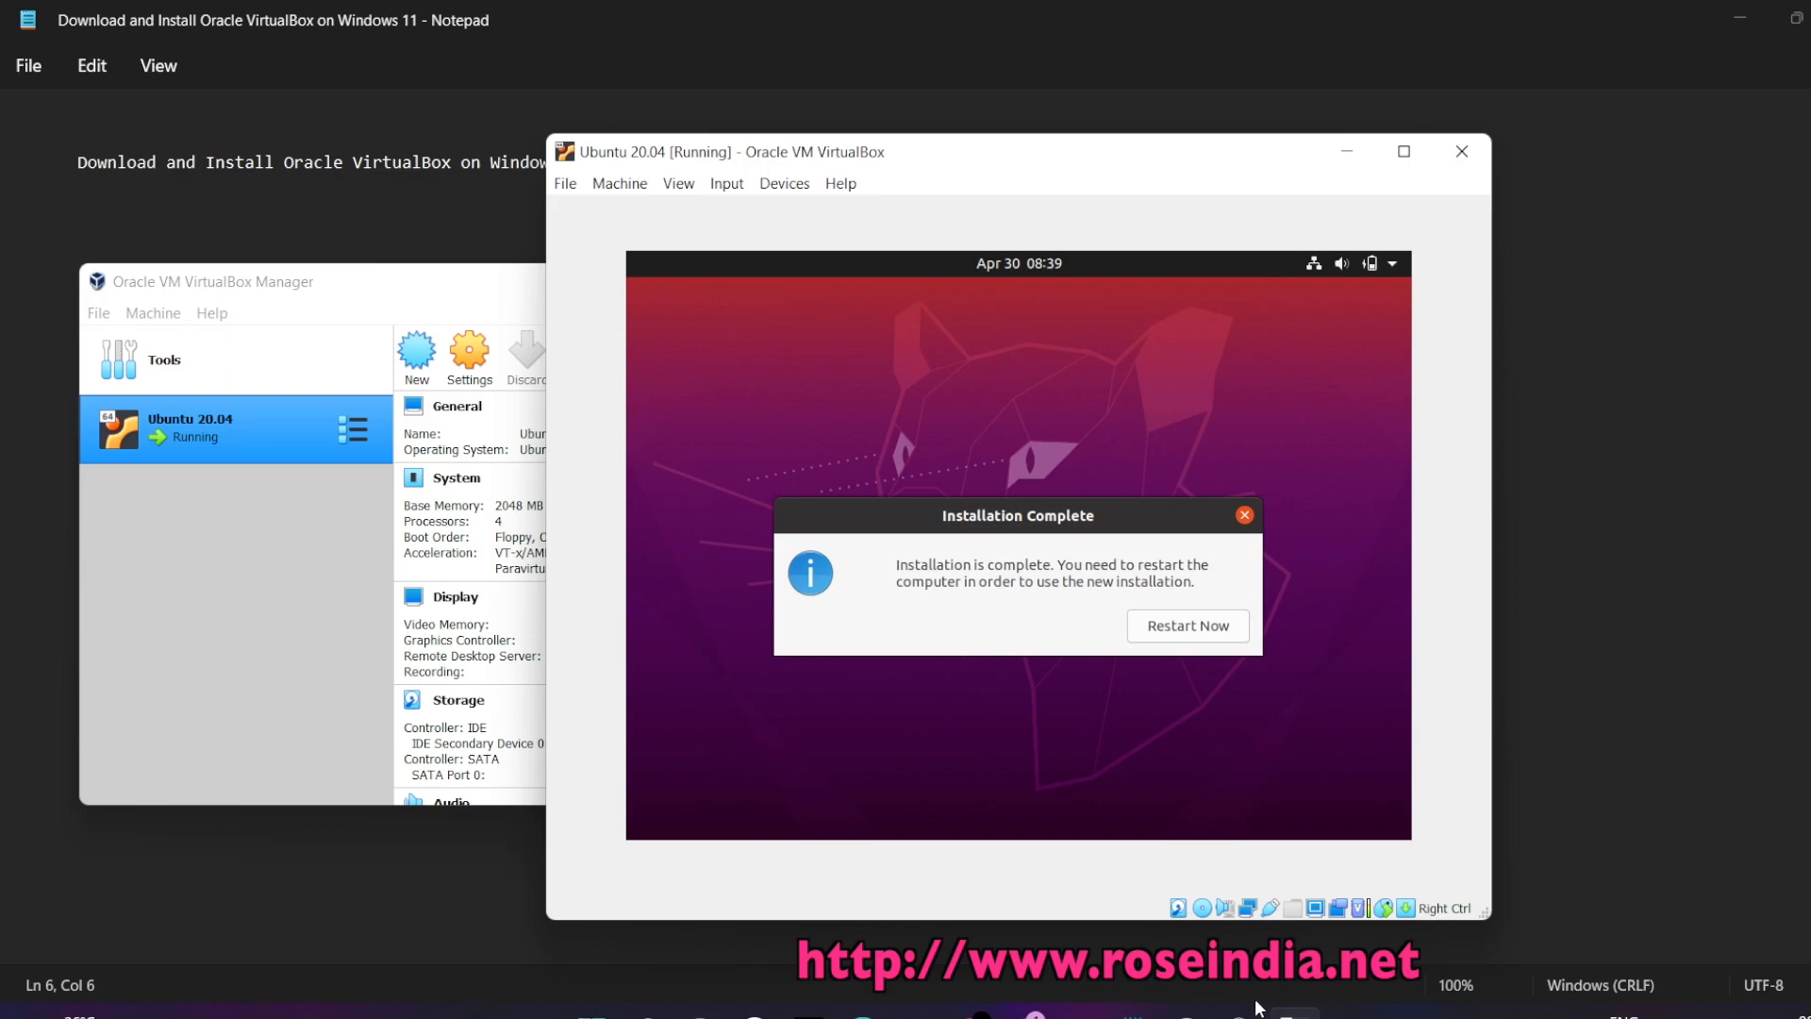
Choose Restart Now in the Installation Complete dialog to boot into the installed Ubuntu
left_click(1190, 626)
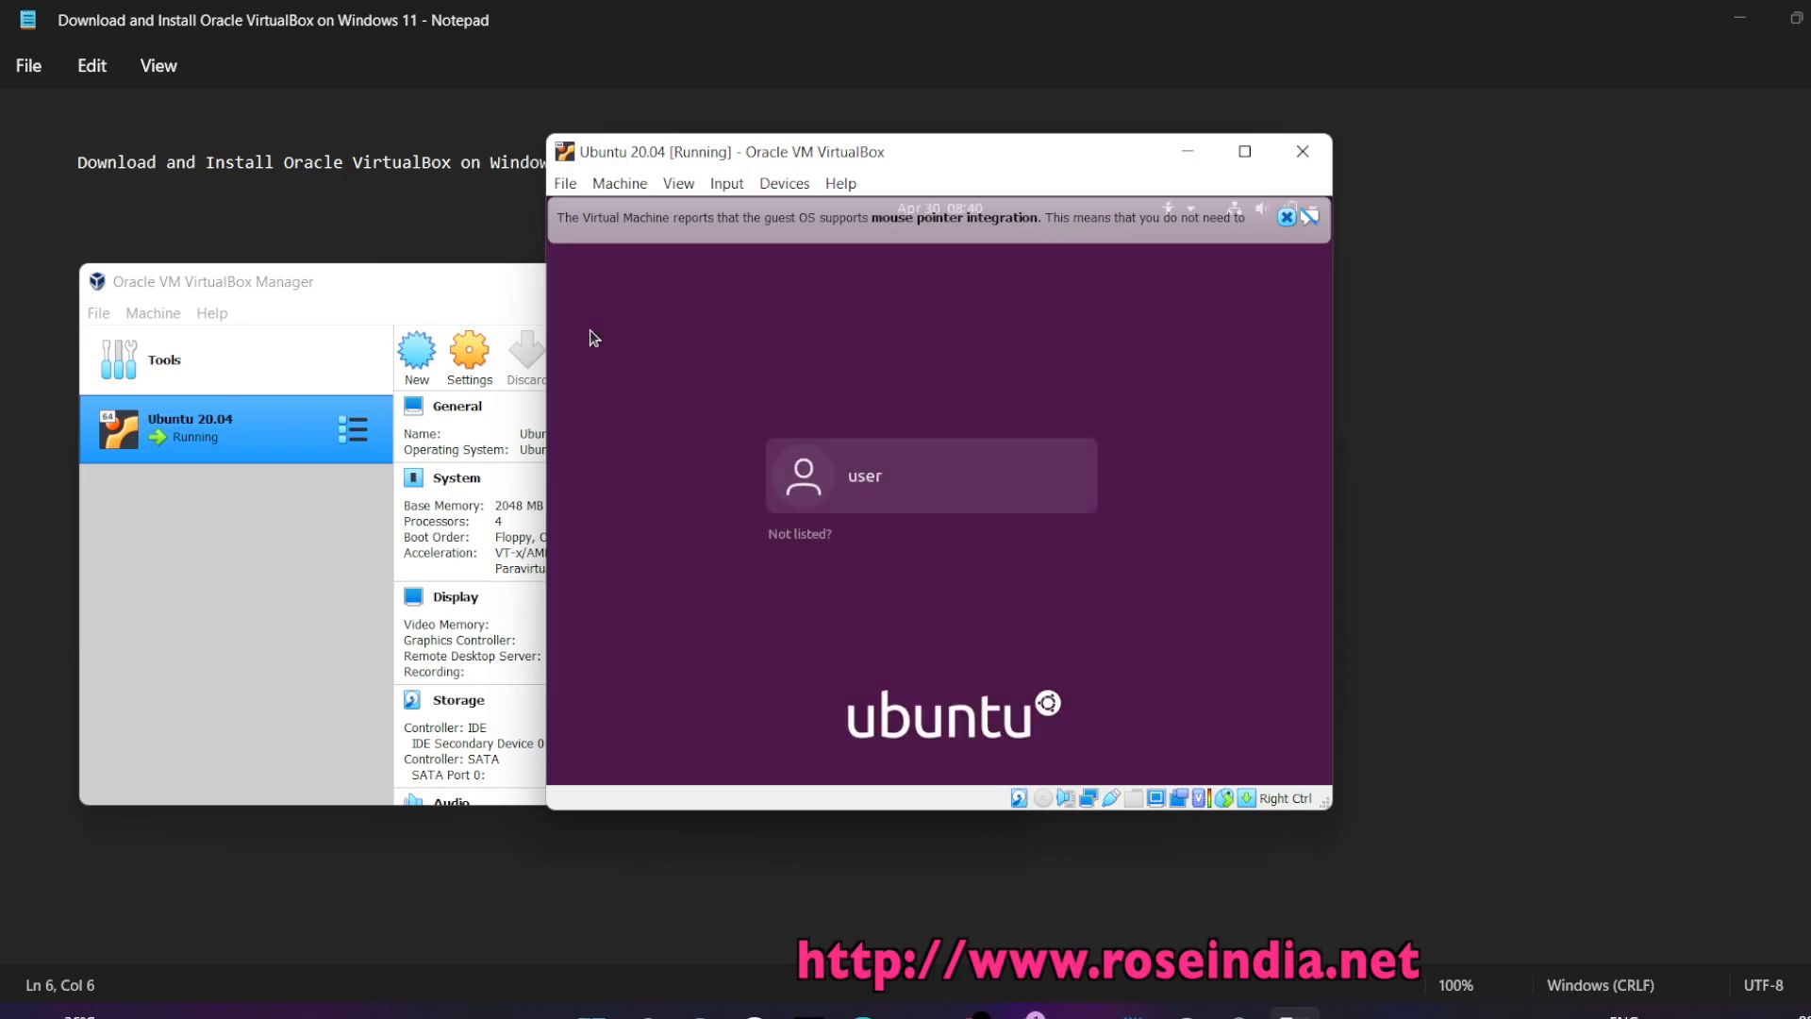
Log in to the Ubuntu user account with its password and dismiss the mouse integration notice
left_click(948, 505)
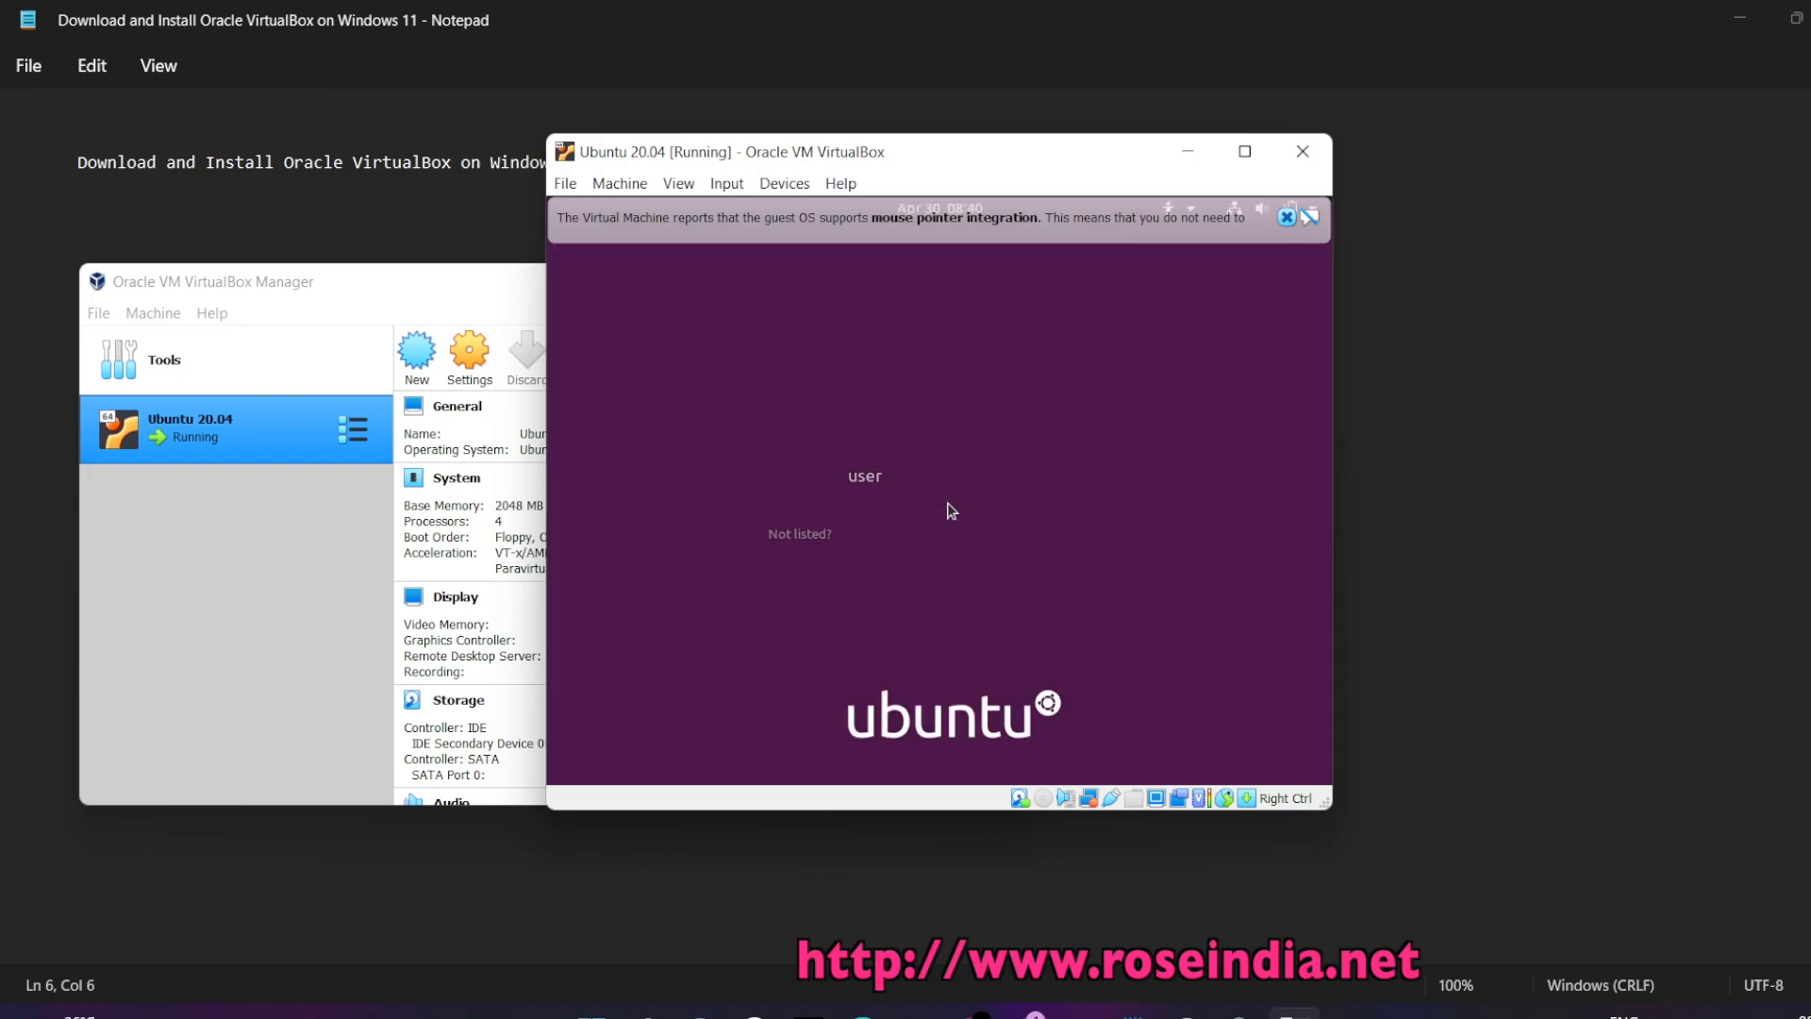
type("use")
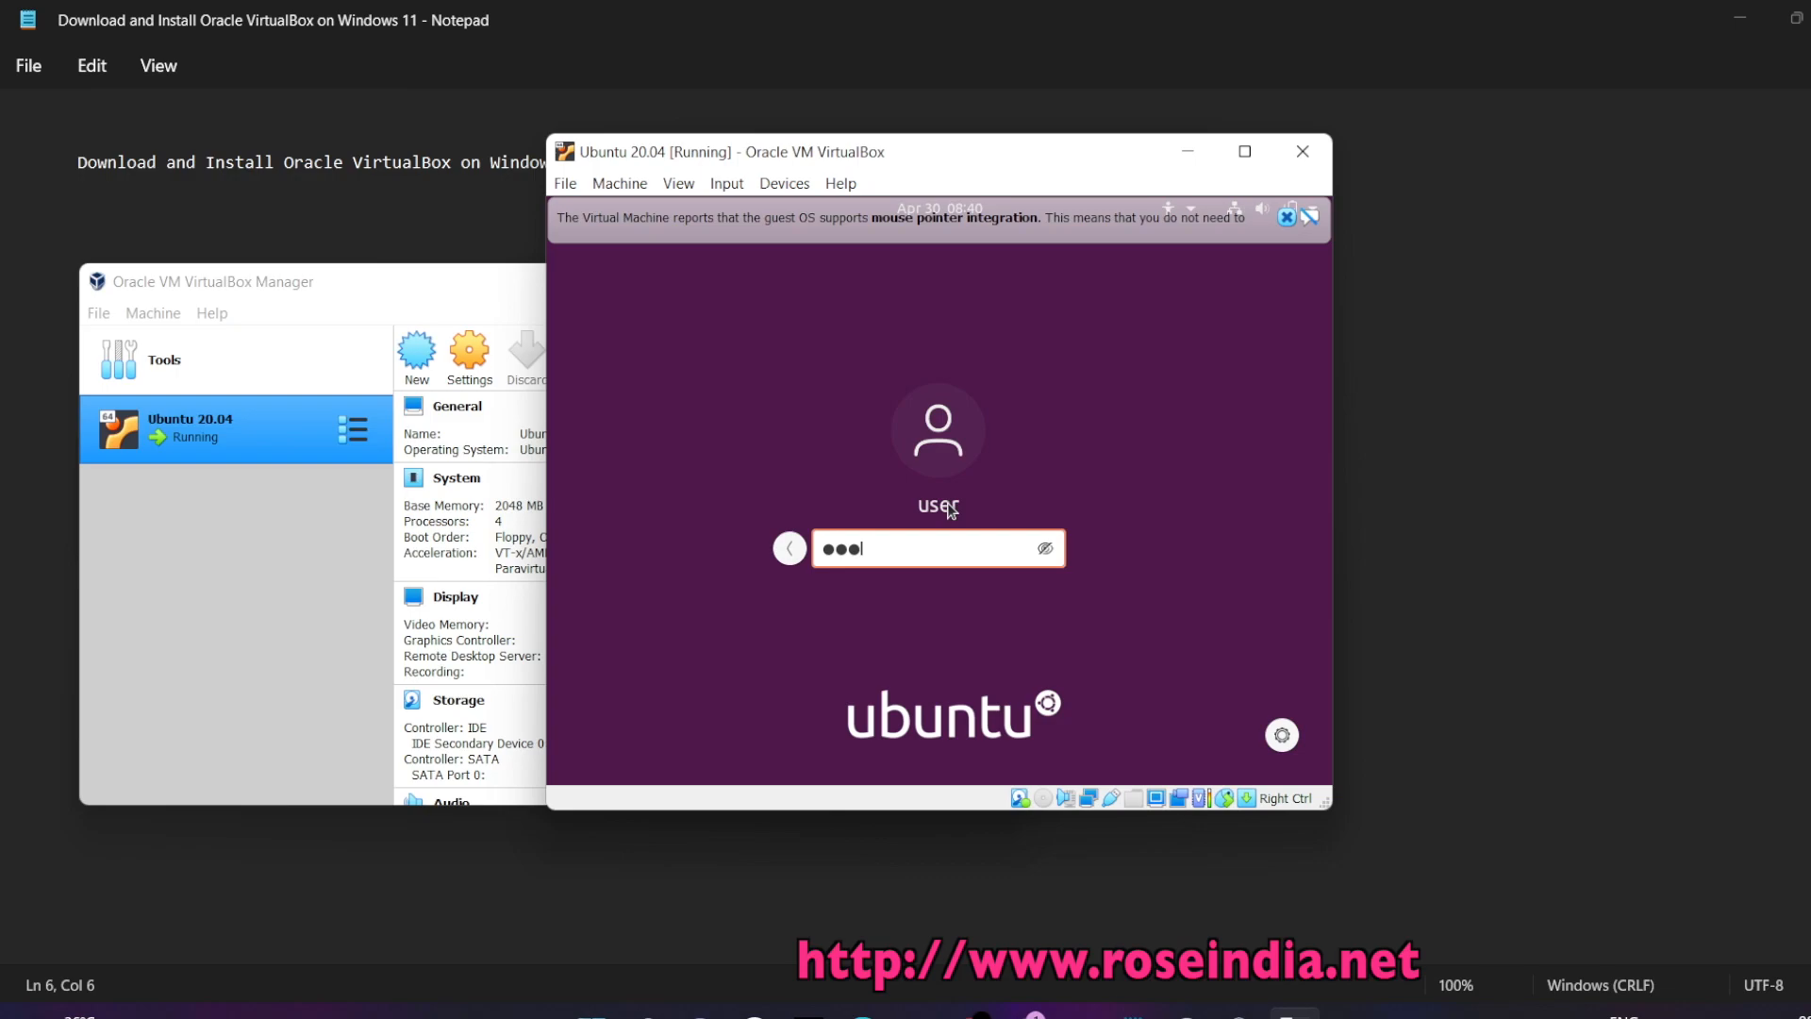
key("Return")
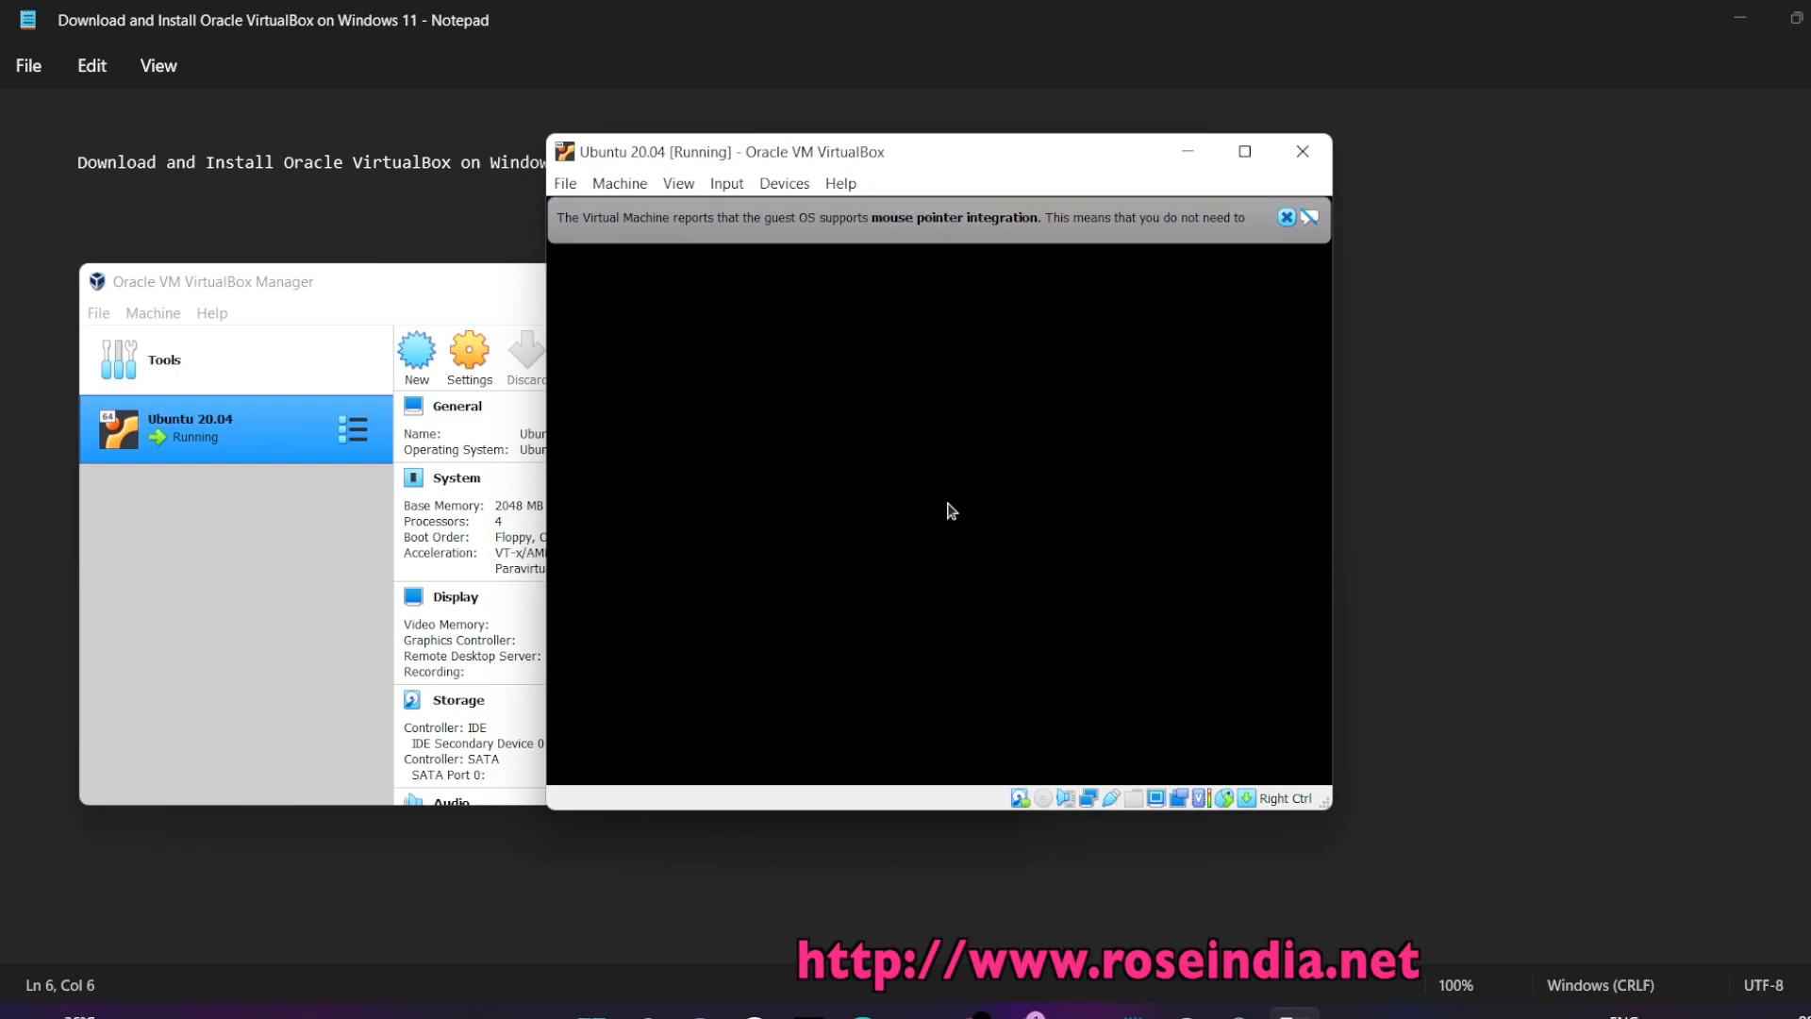
left_click(1287, 219)
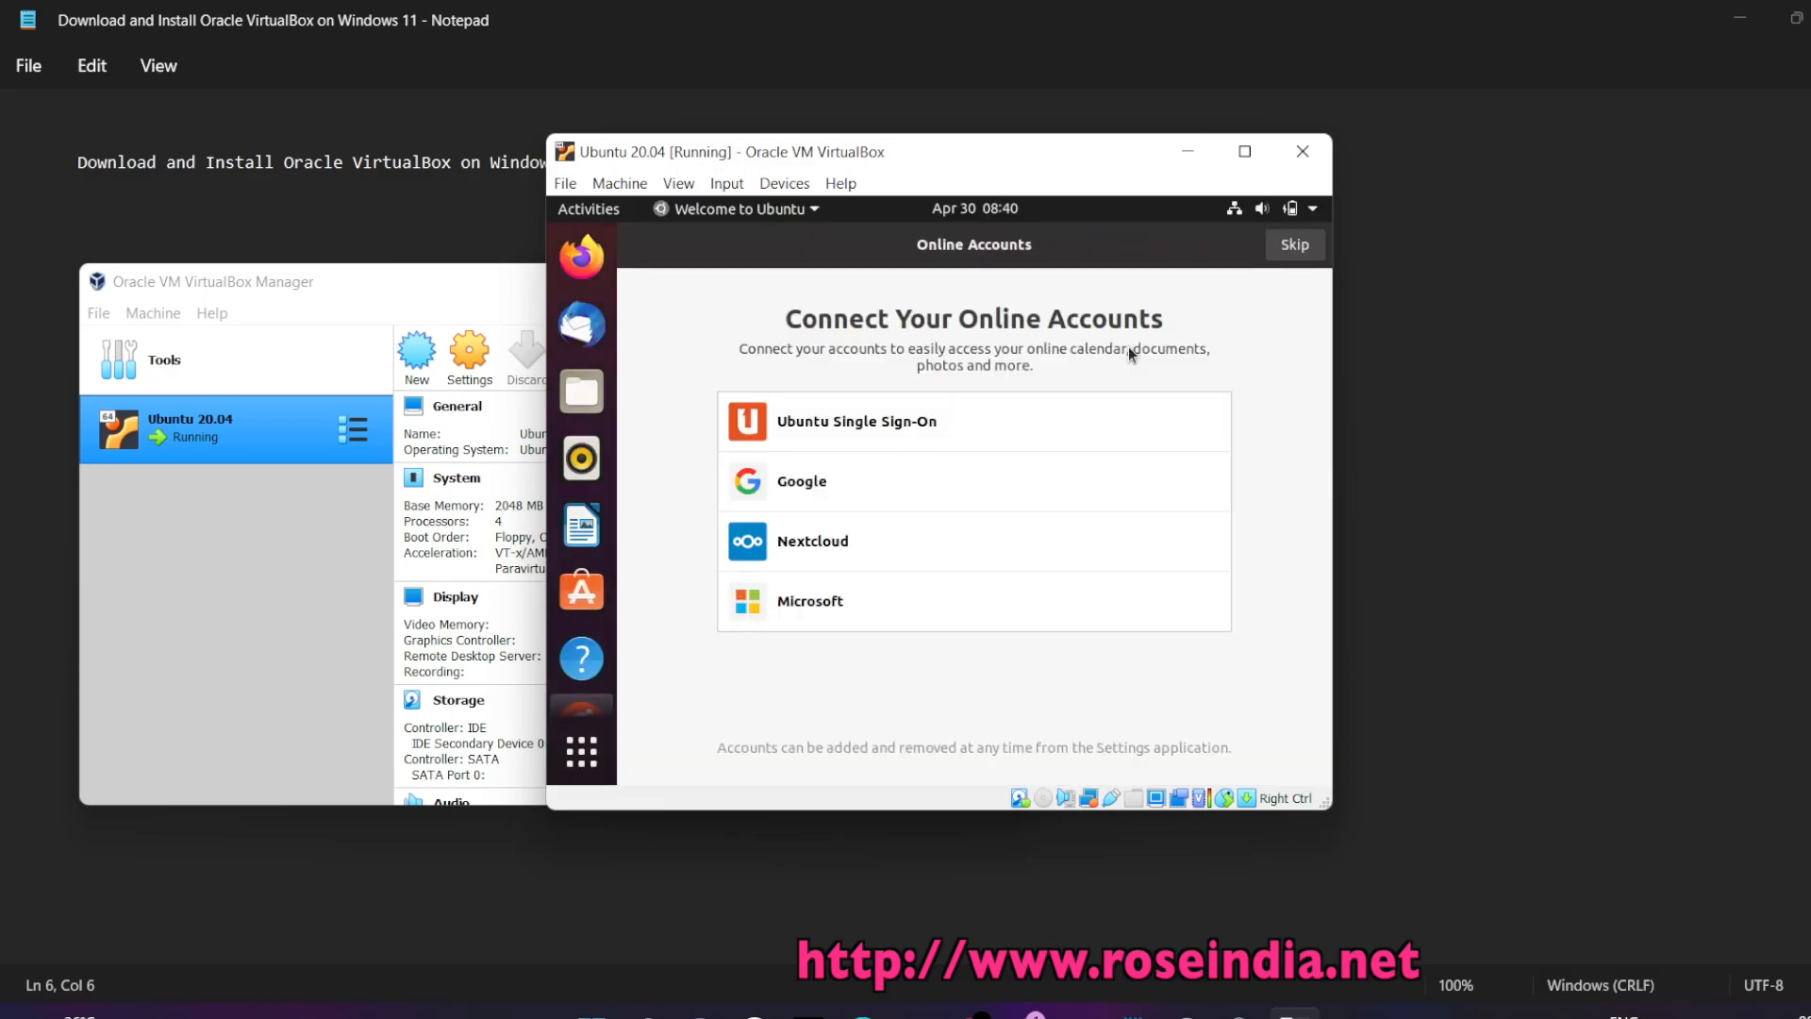
Skip through the Welcome to Ubuntu wizard pages and finish it with Done
left_click(1300, 246)
left_click(1300, 246)
left_click(1300, 247)
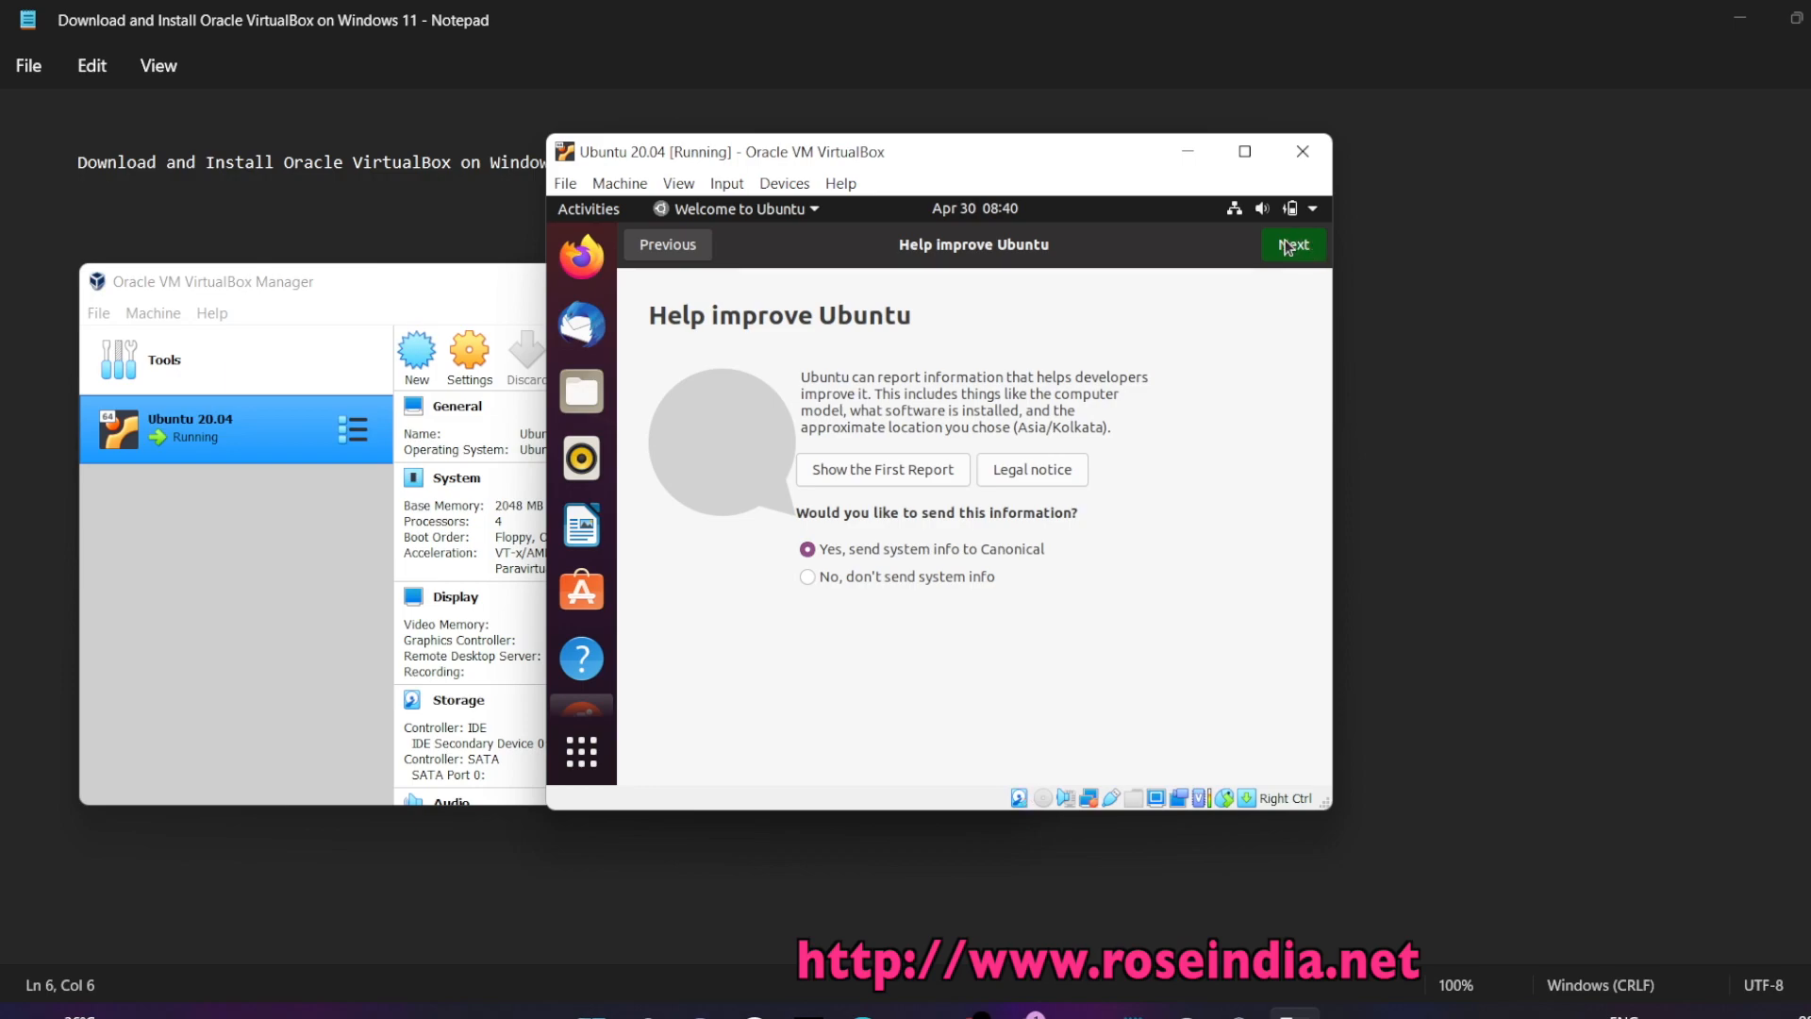
left_click(1288, 246)
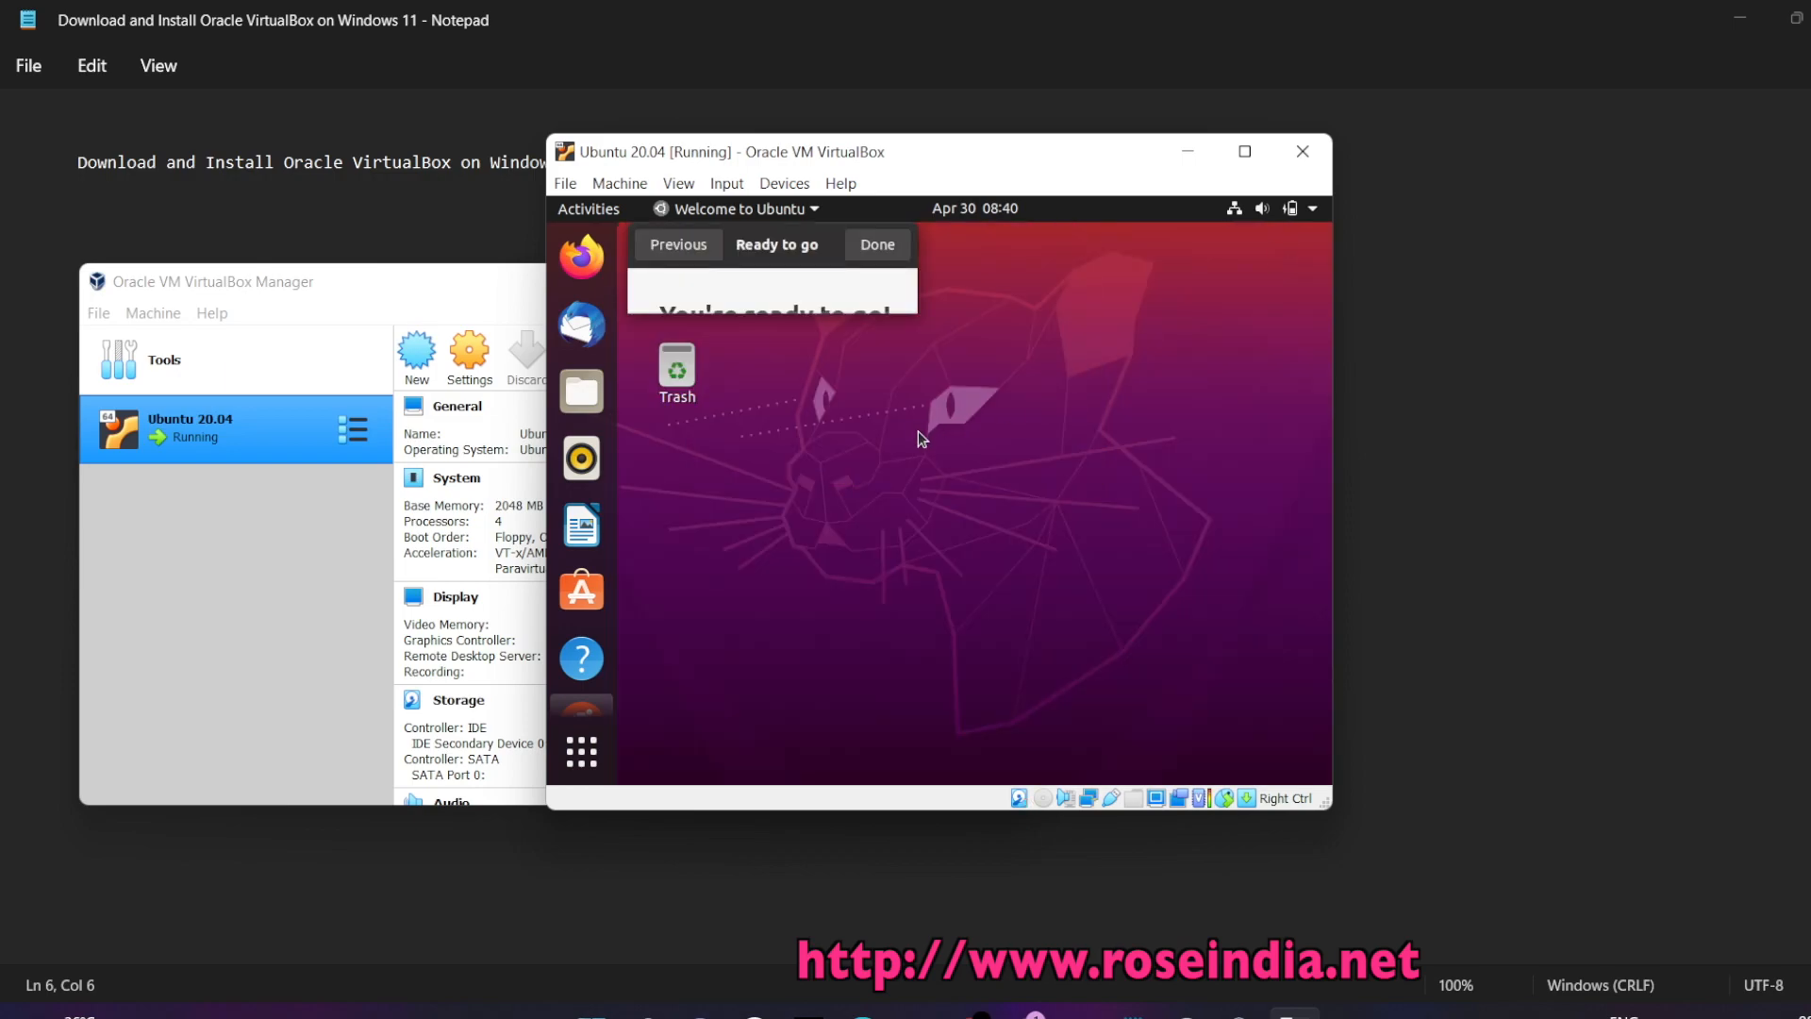
left_click(892, 249)
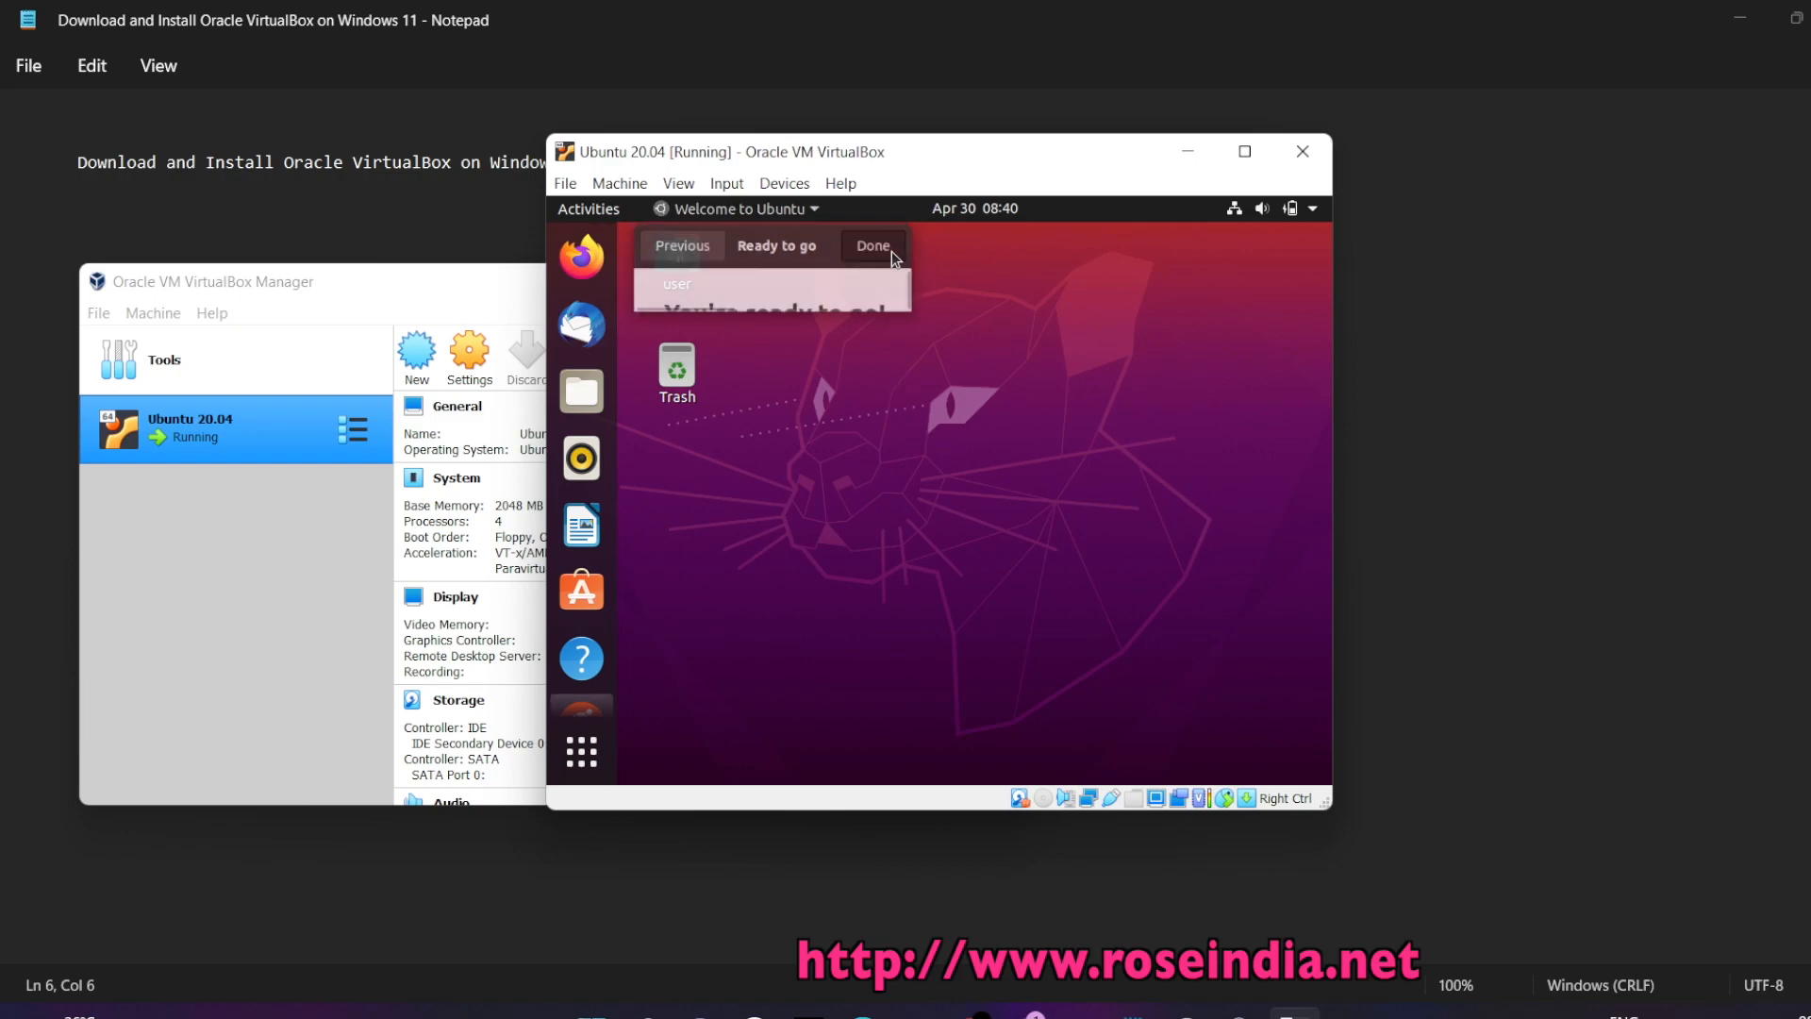
Insert the Guest Additions CD image, run its installer, and authorize it with the user password
left_click(784, 187)
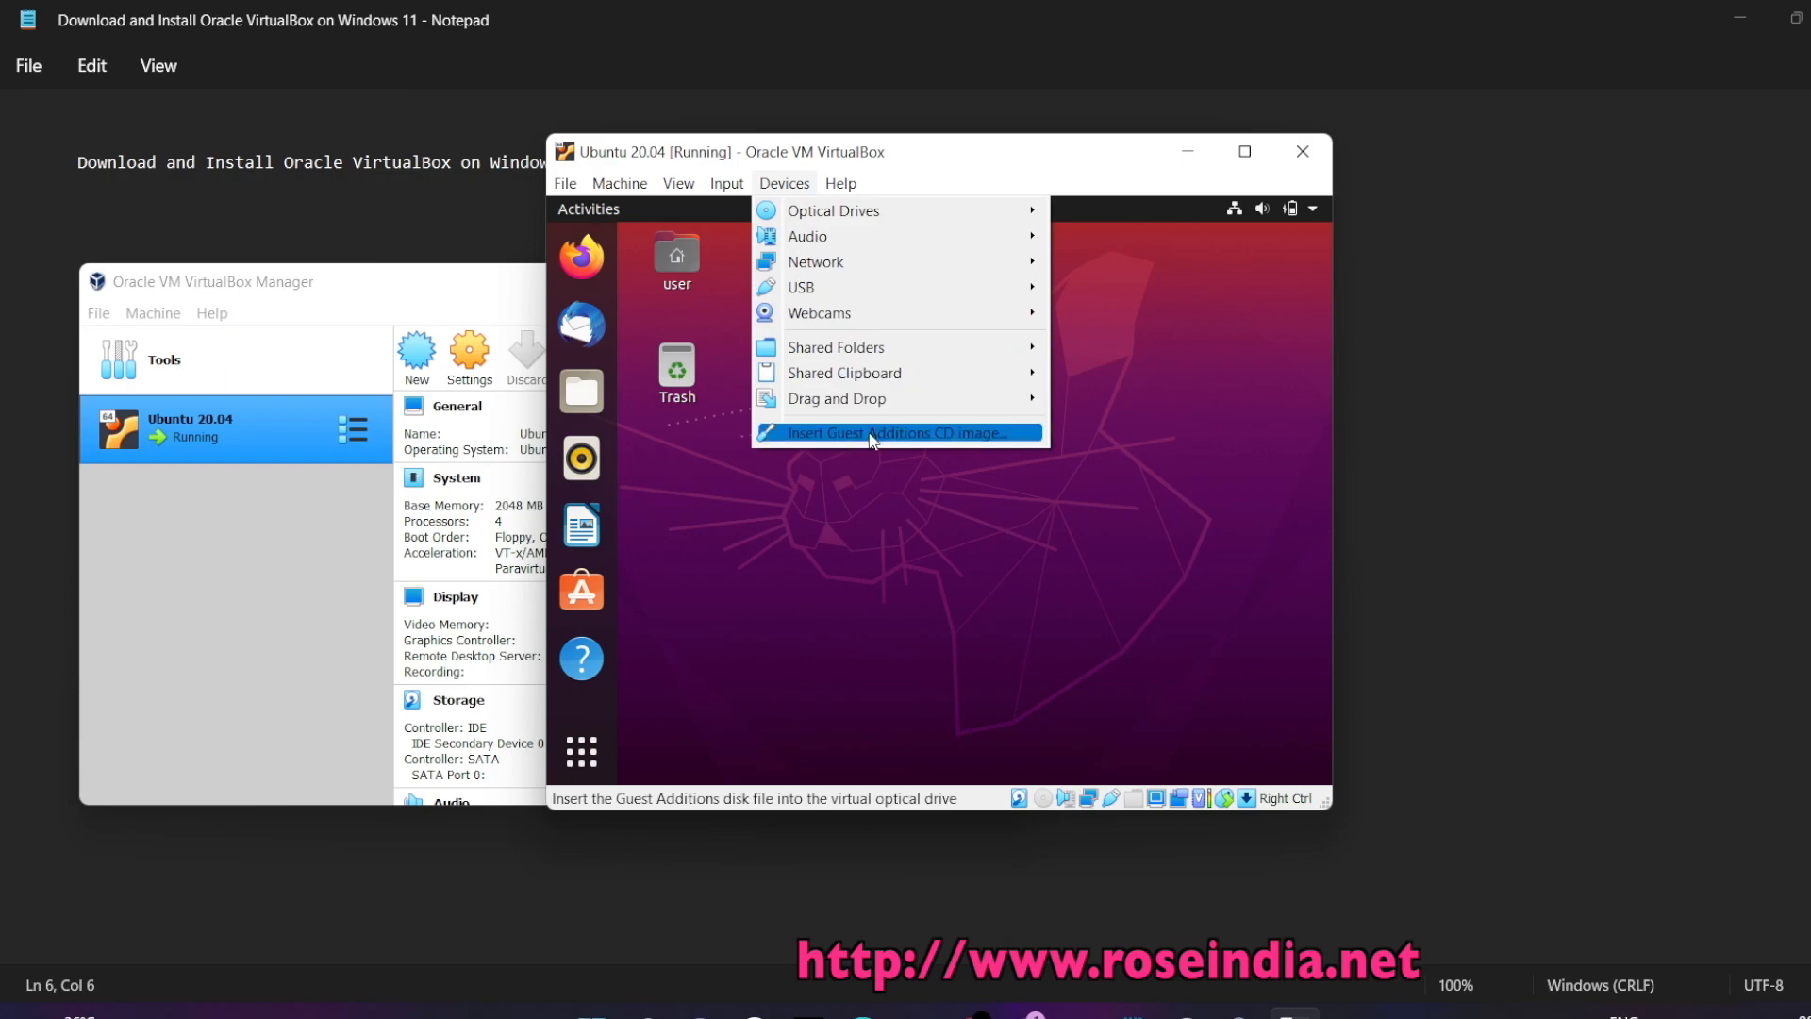
left_click(901, 435)
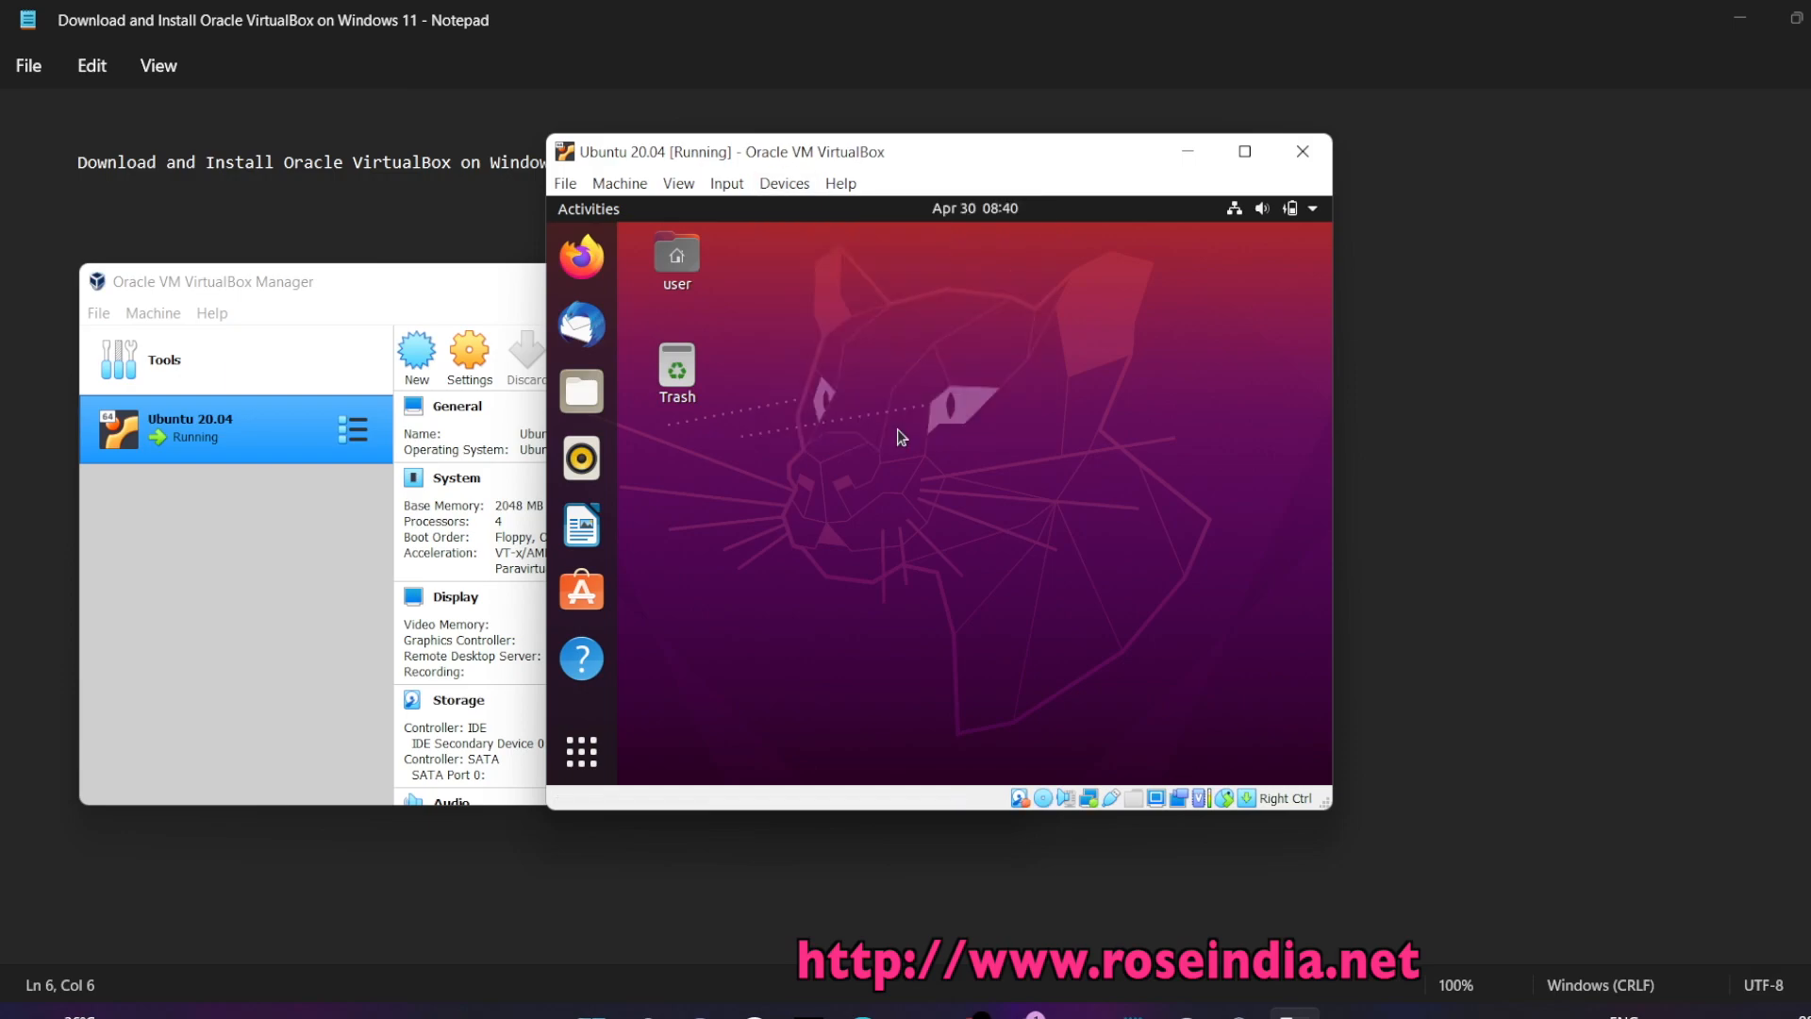
left_click(1105, 557)
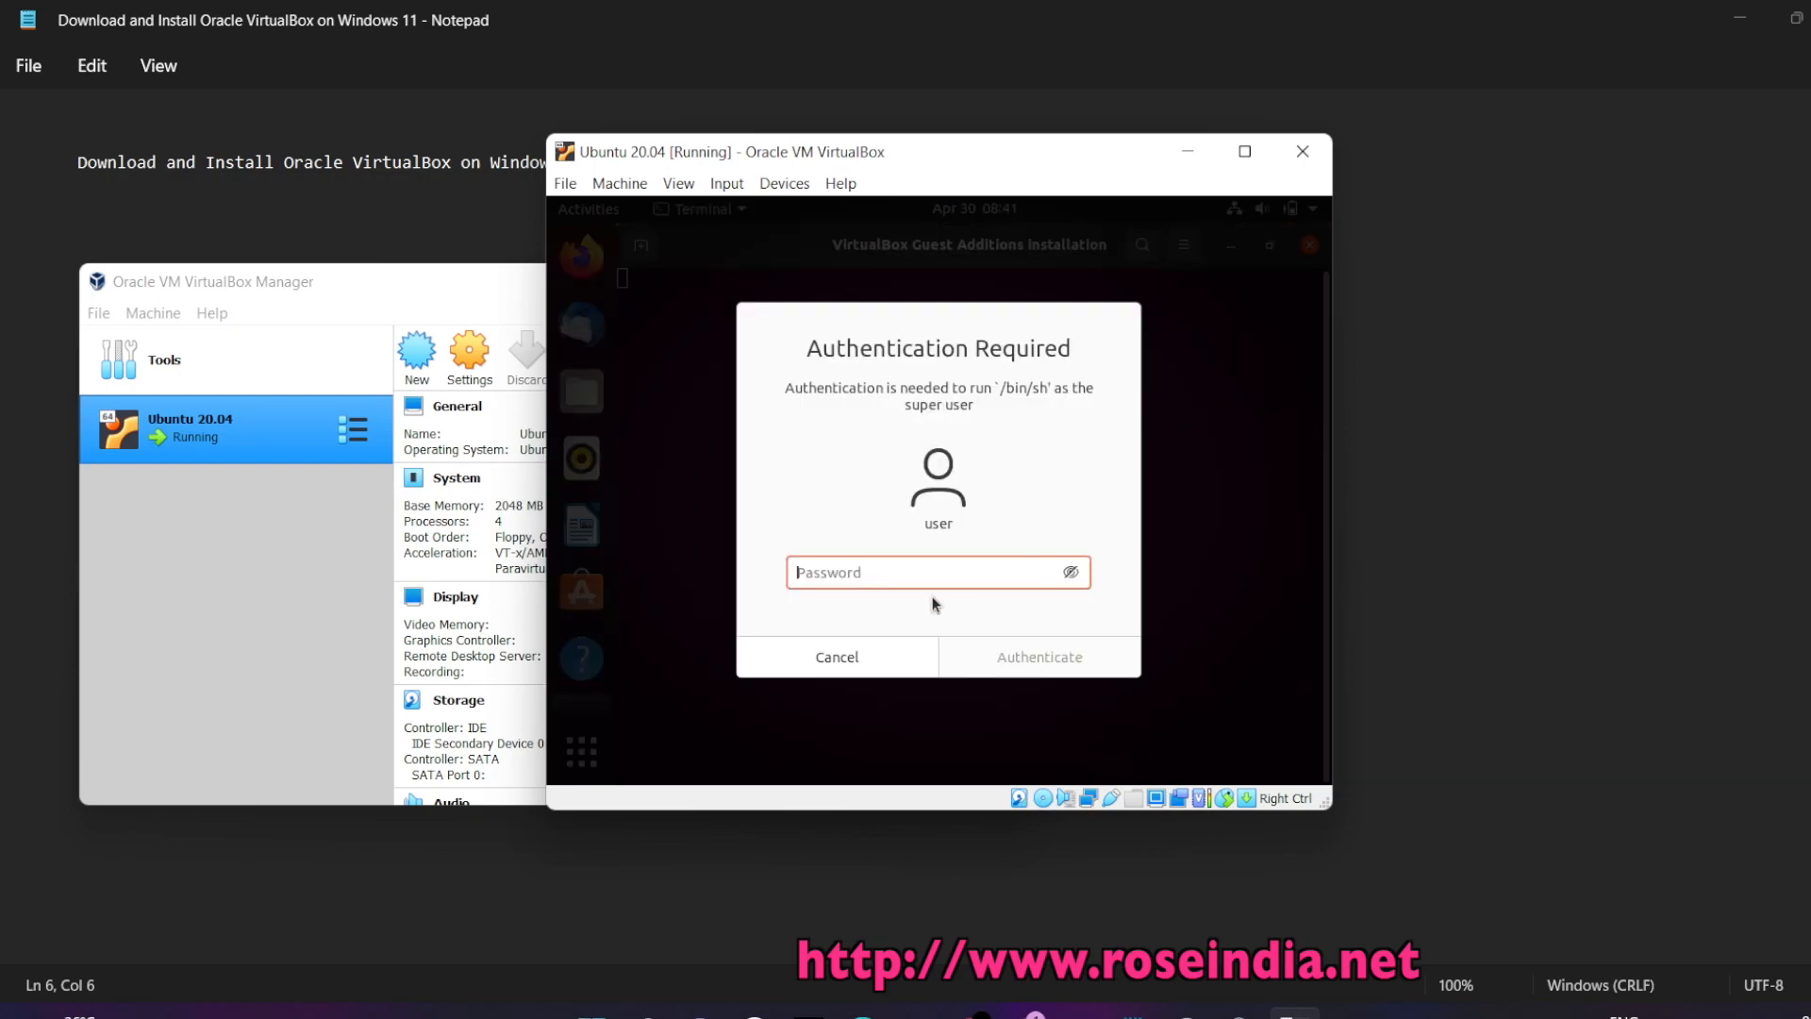
type("****")
key("Return")
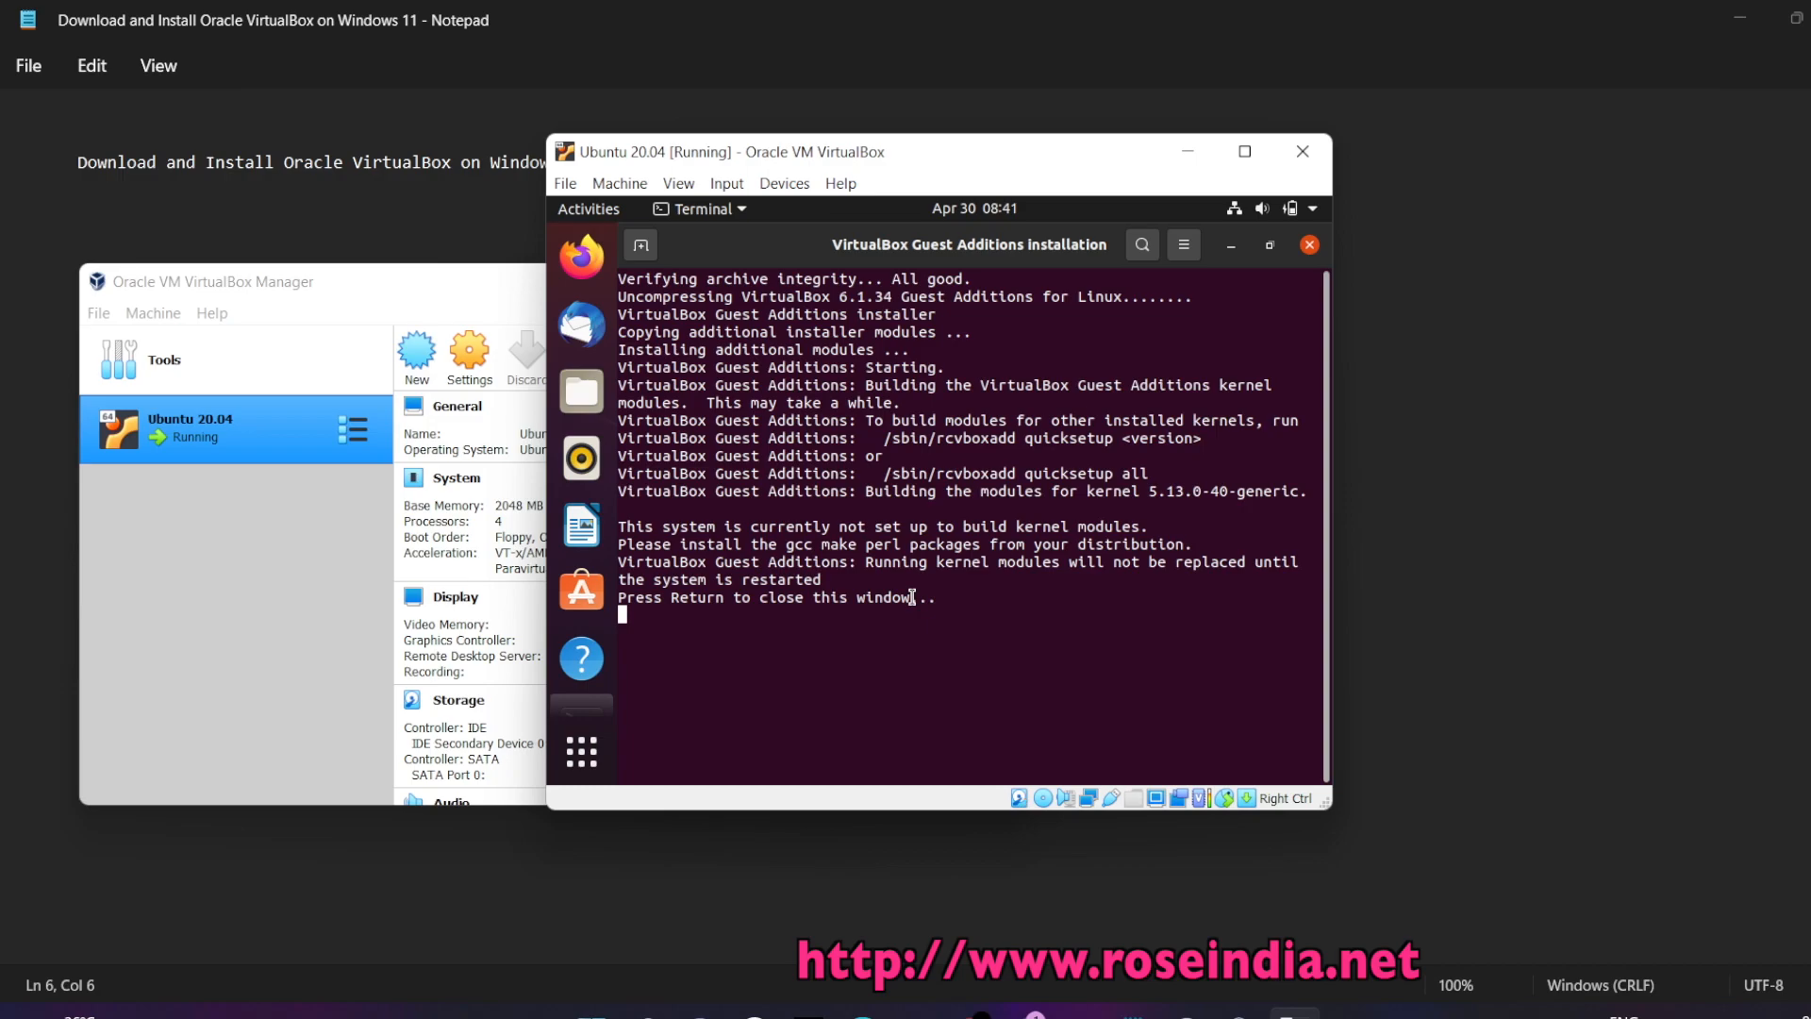
Close the installer terminal and restart the Ubuntu guest from the system menu's Power Off options
key("Return")
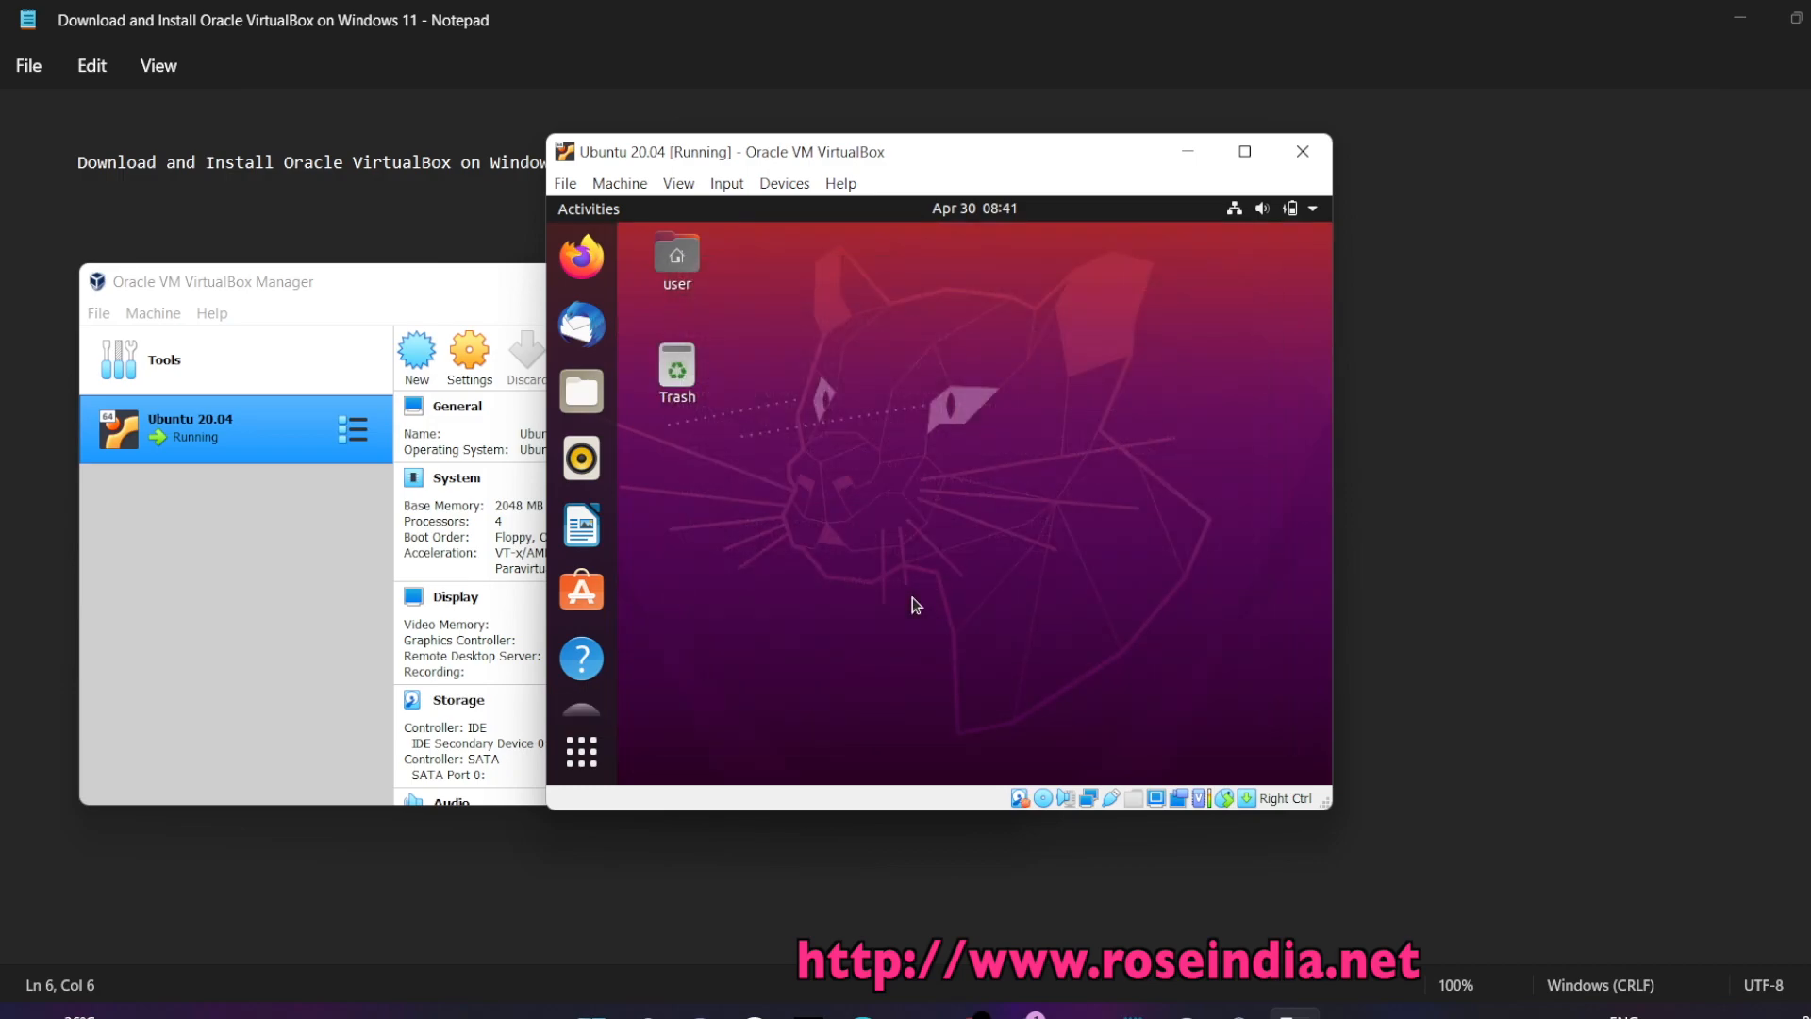
left_click(1245, 151)
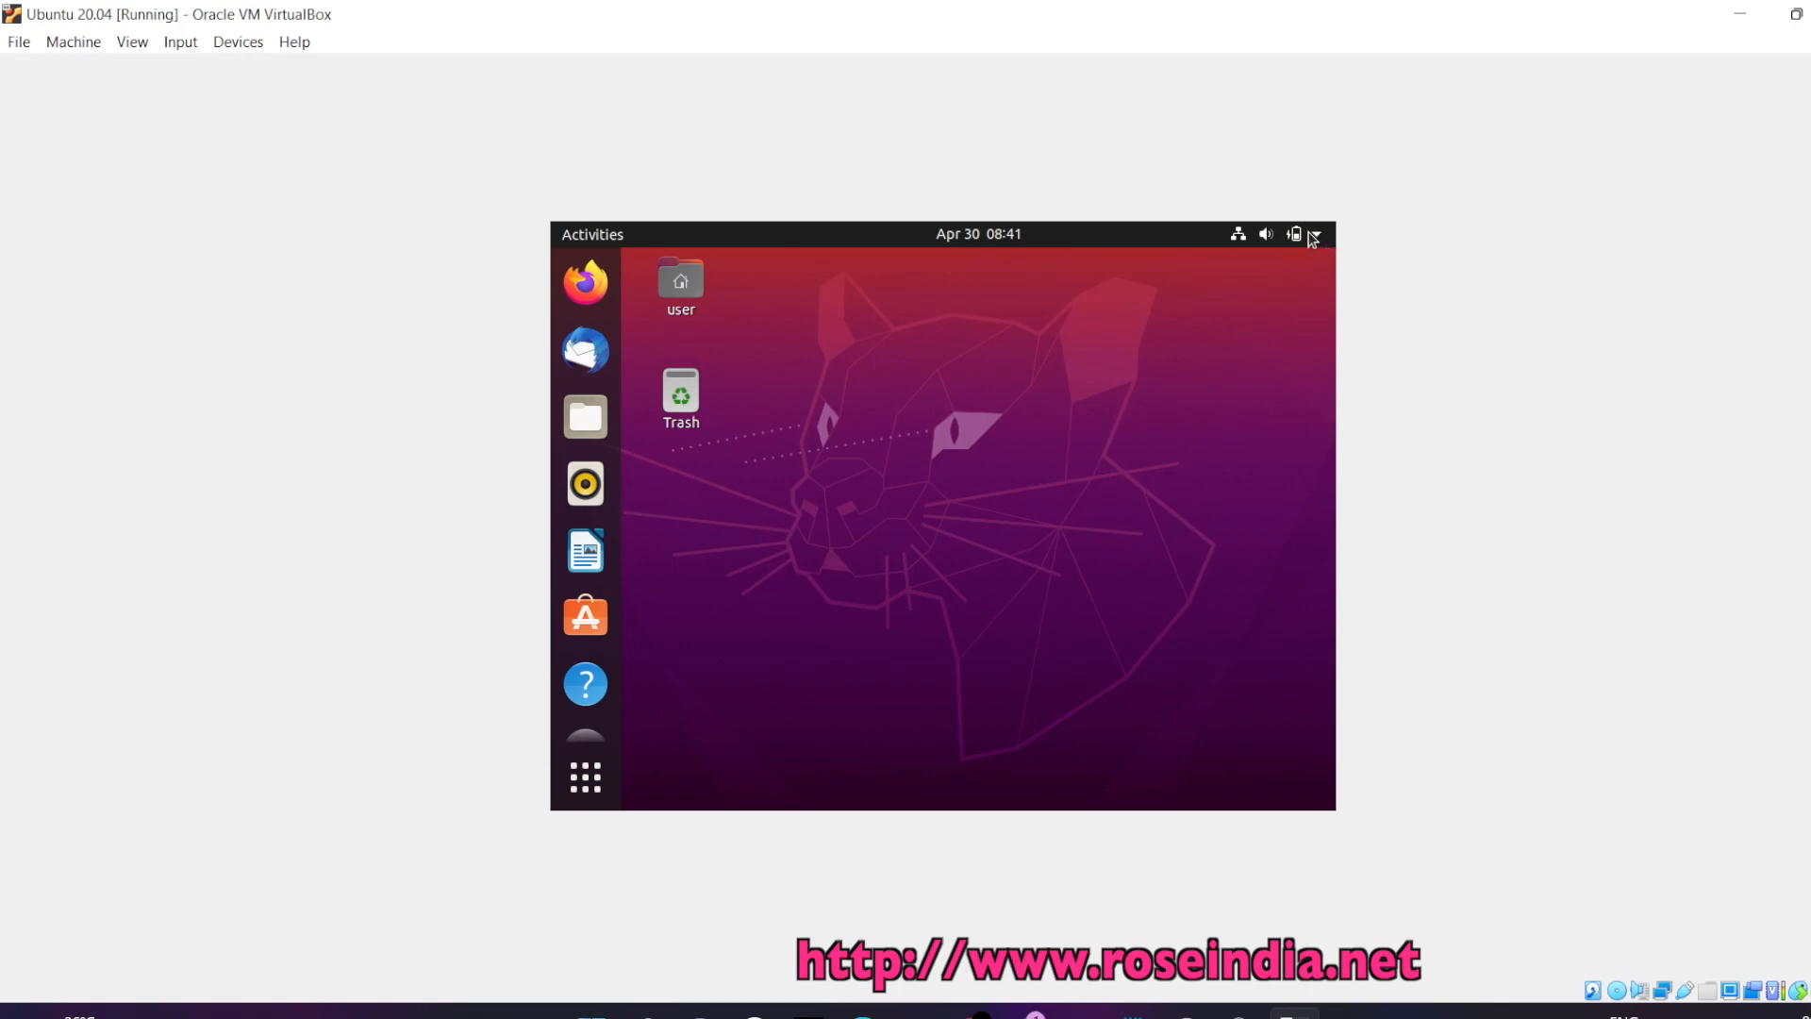
left_click(1313, 236)
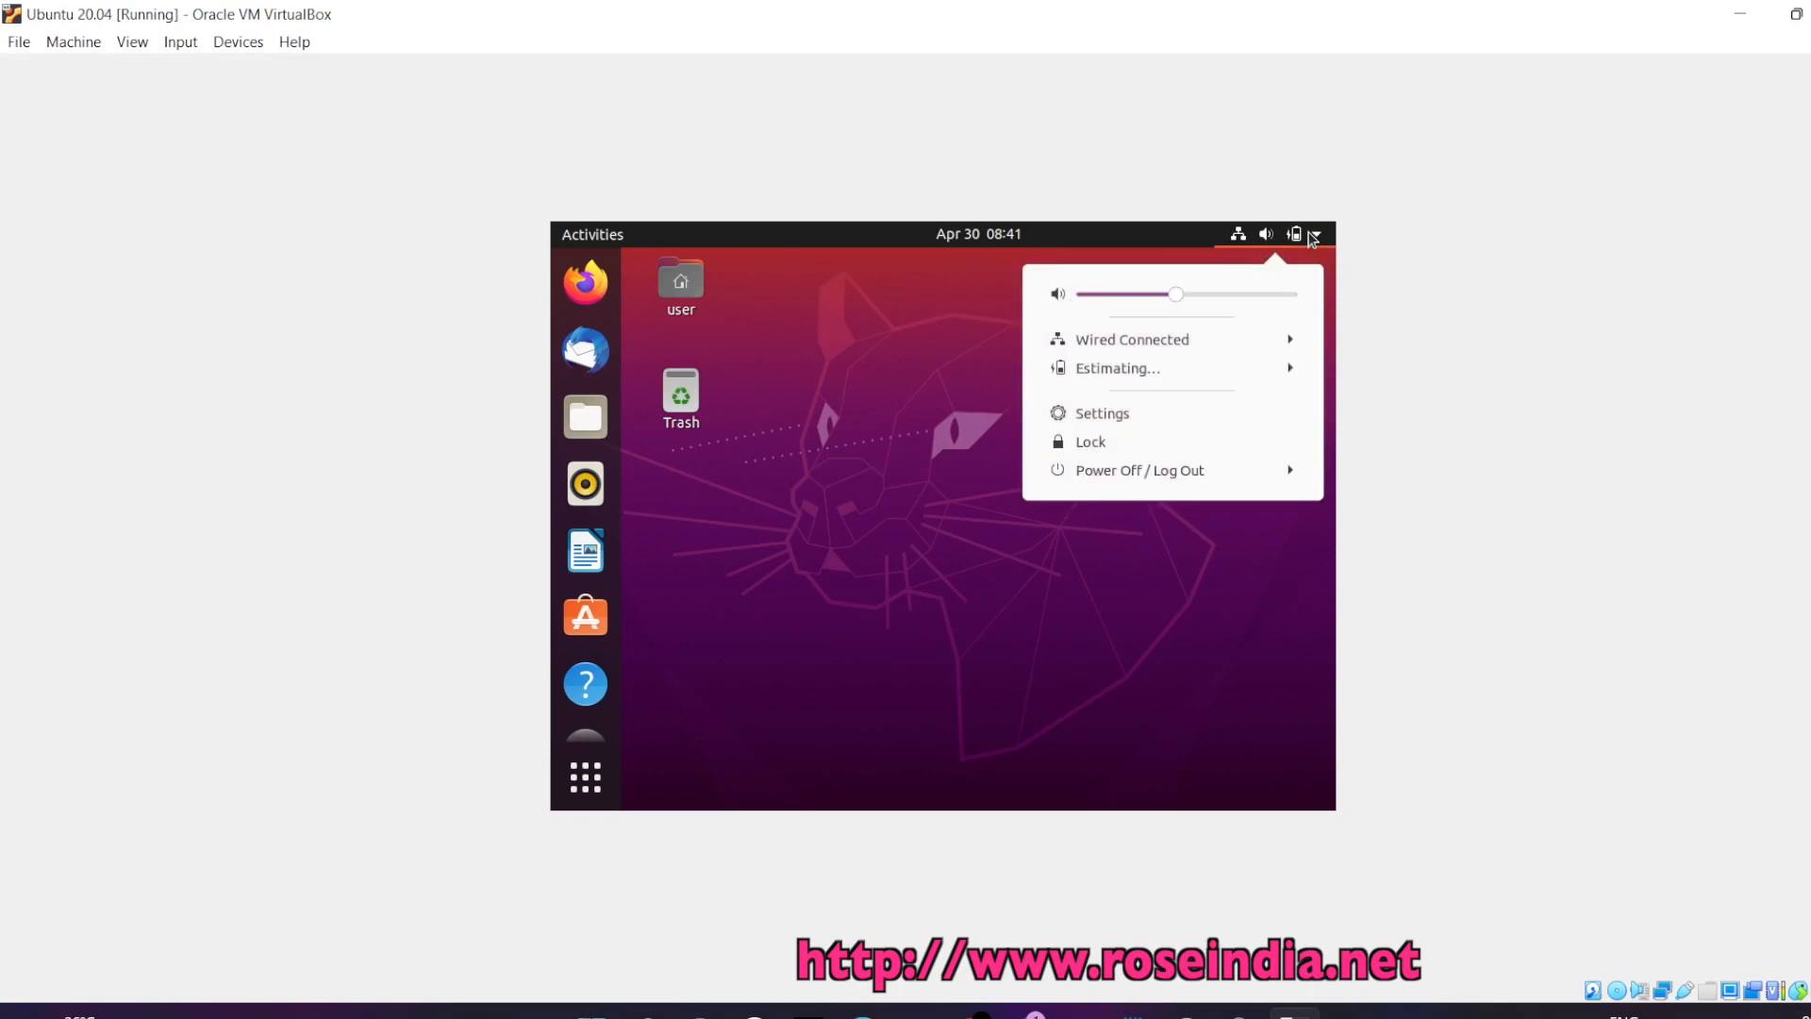
left_click(1185, 471)
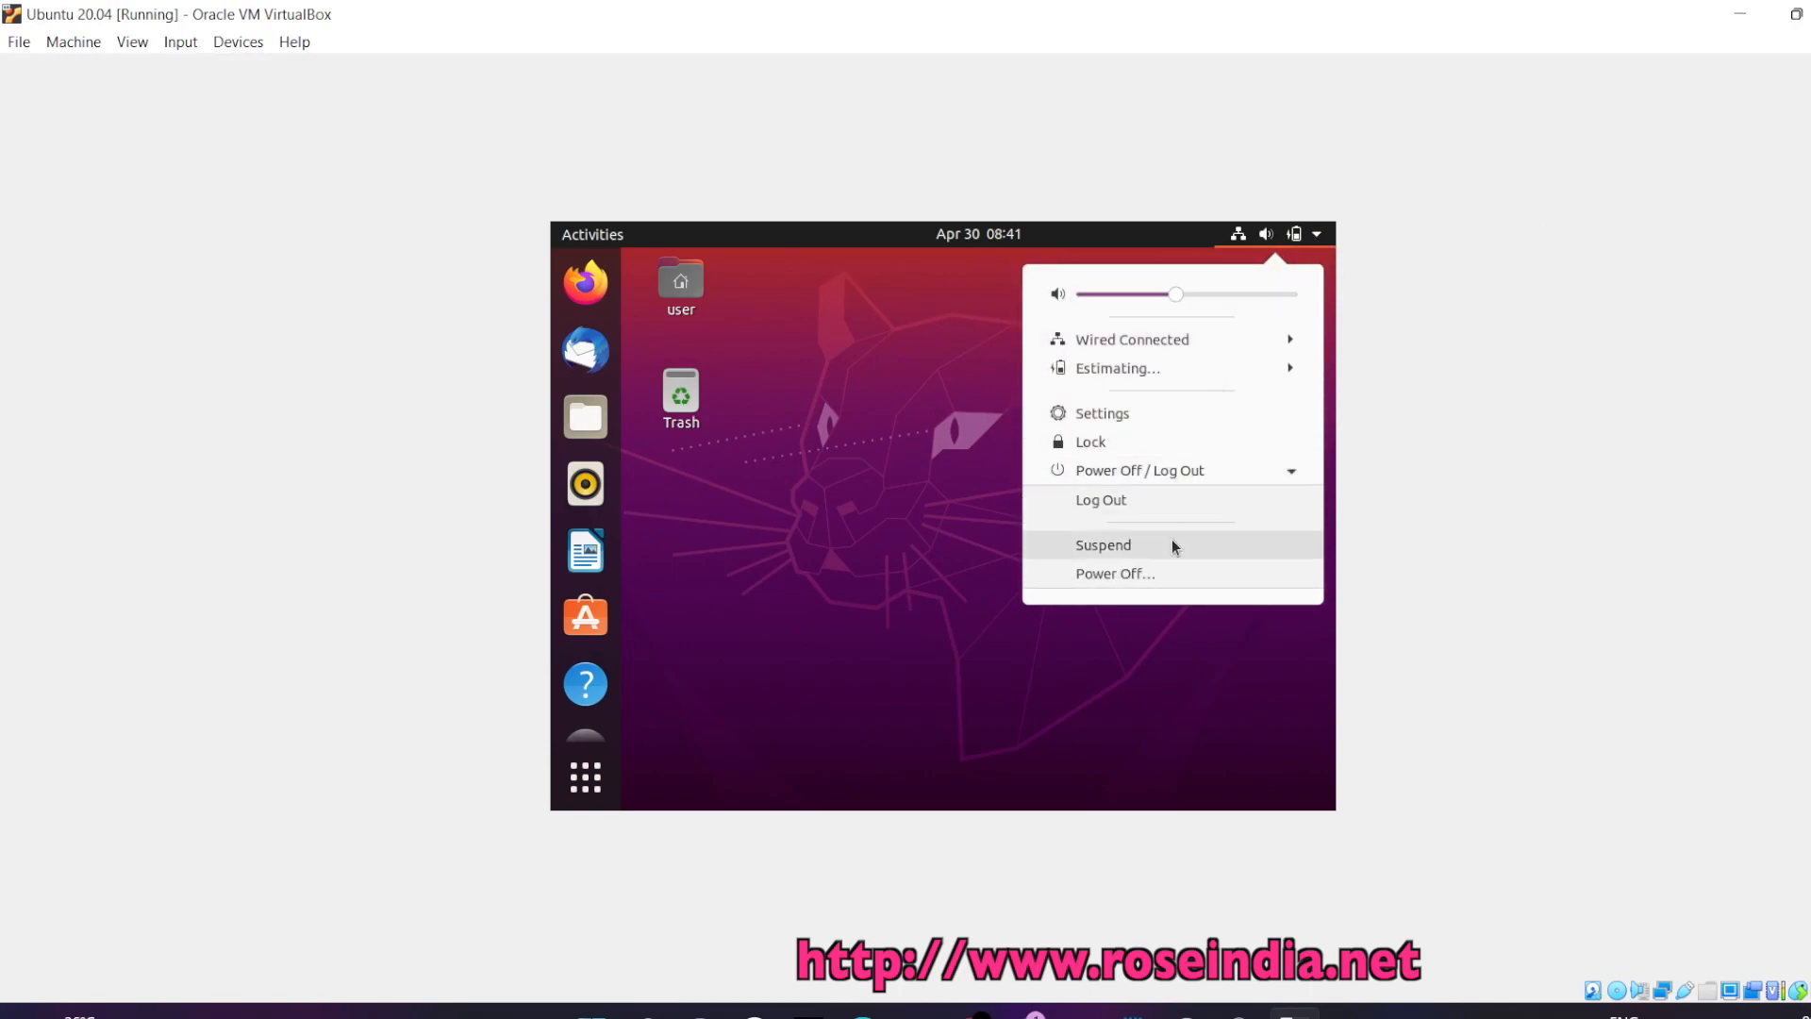
left_click(1117, 574)
left_click(966, 577)
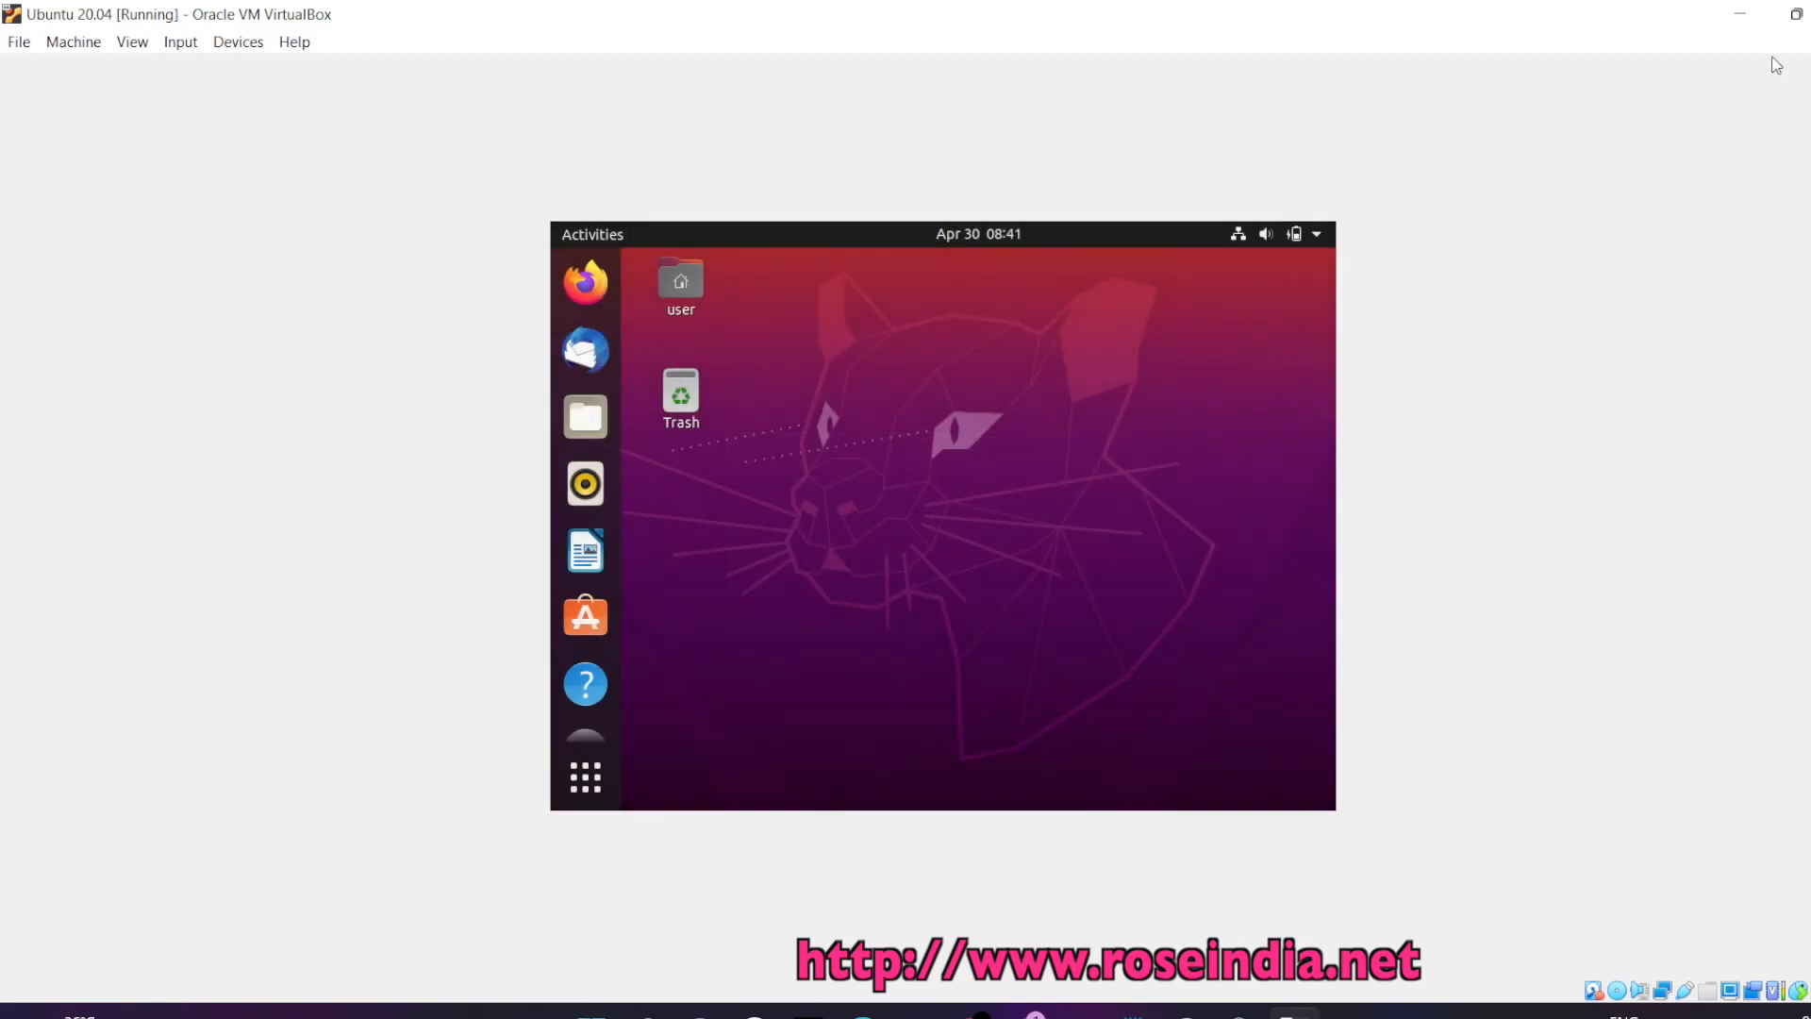
left_click(1796, 14)
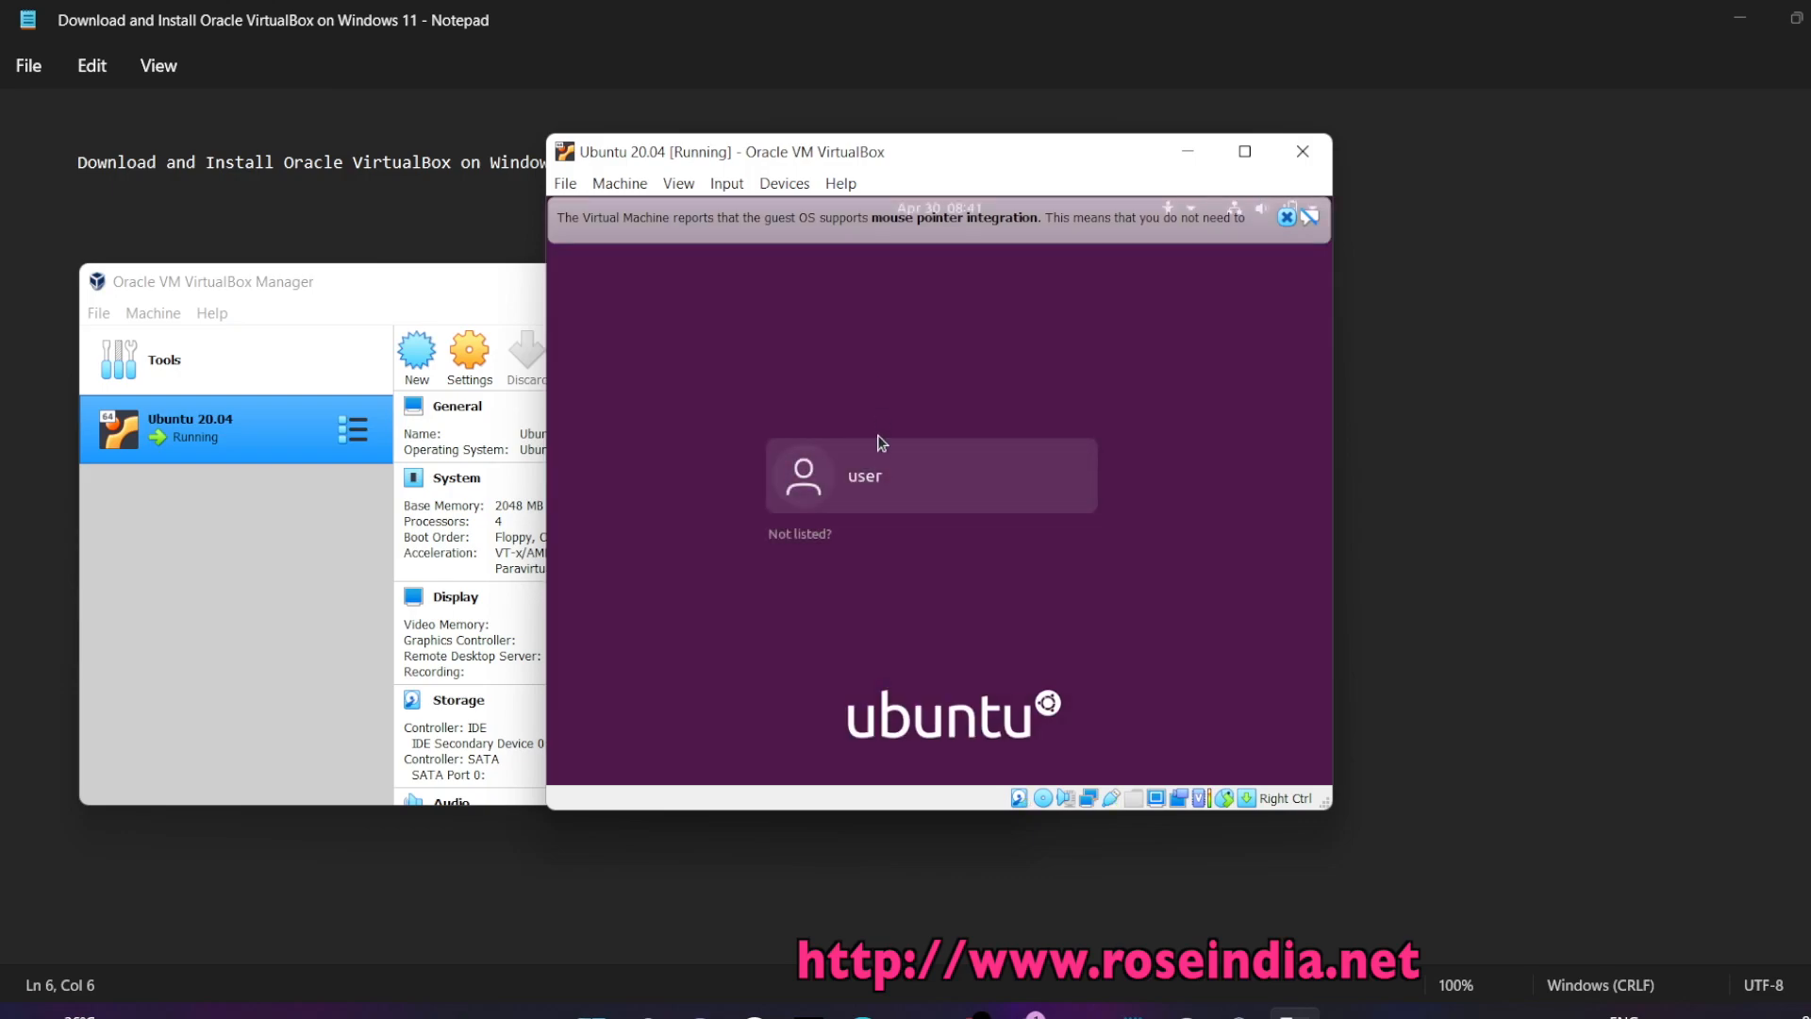
Log back in with the account password and dismiss the mouse integration notice
left_click(879, 469)
type("••••")
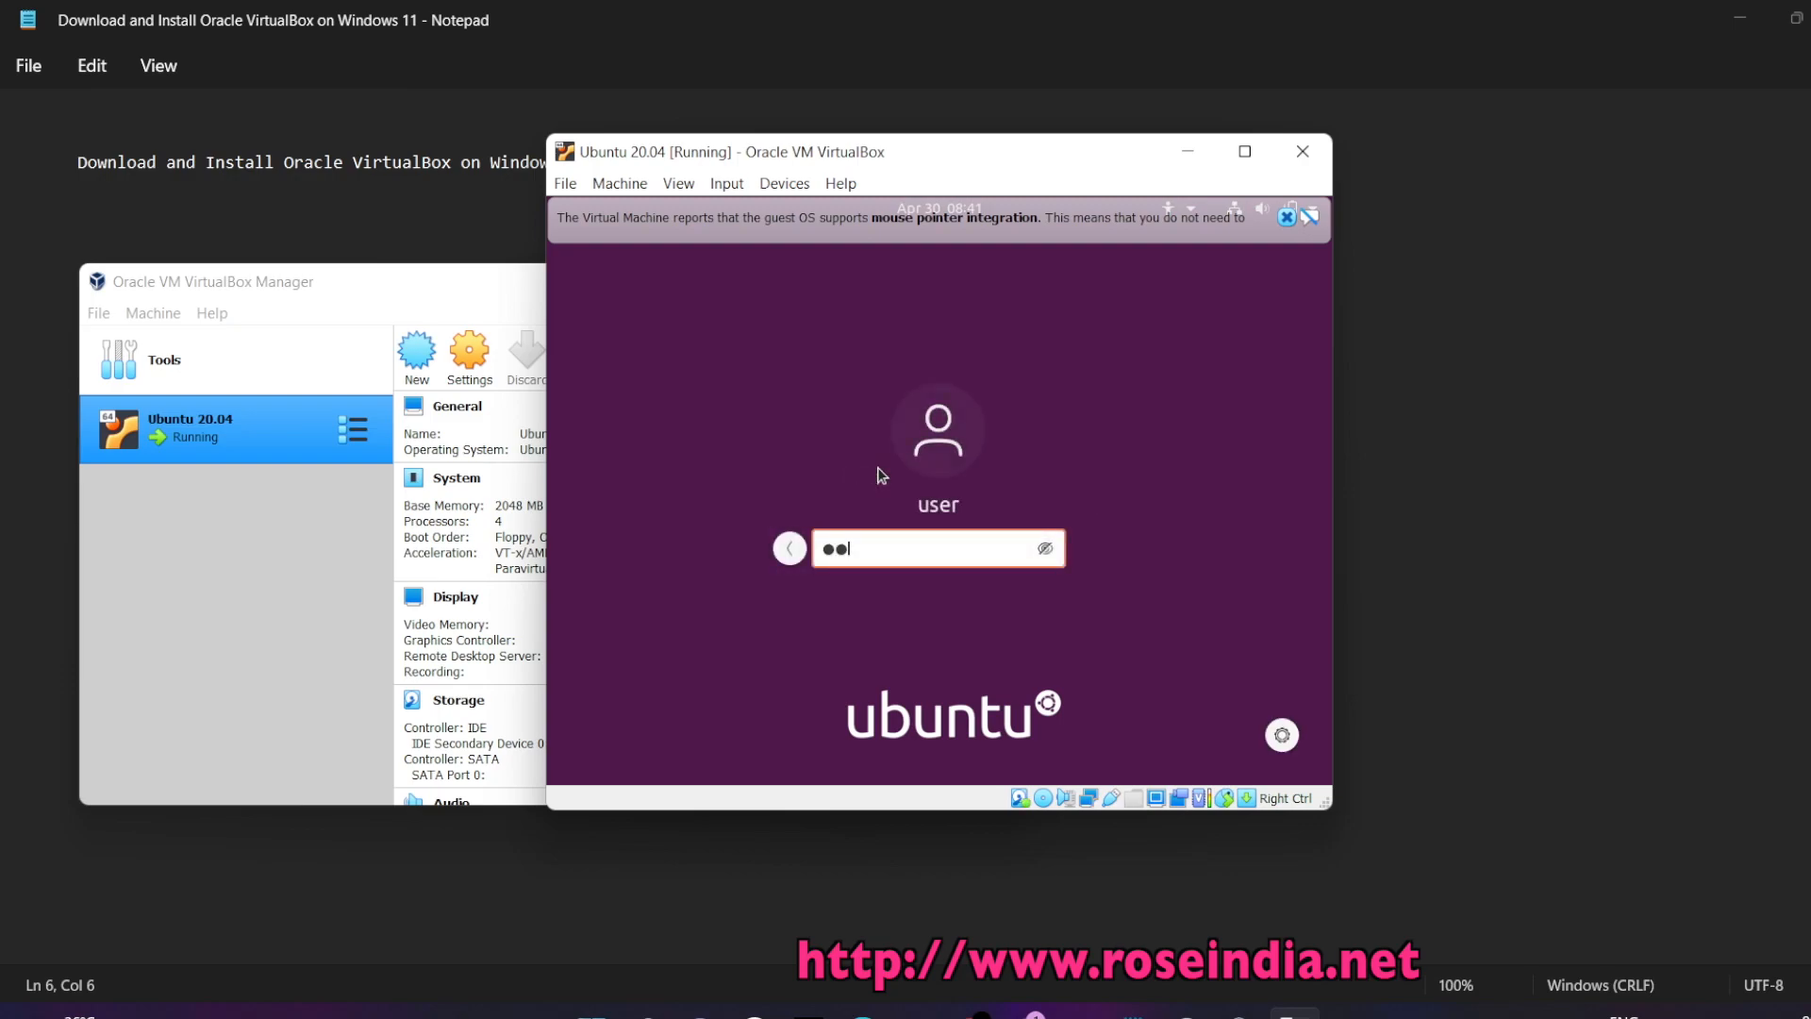
key("Return")
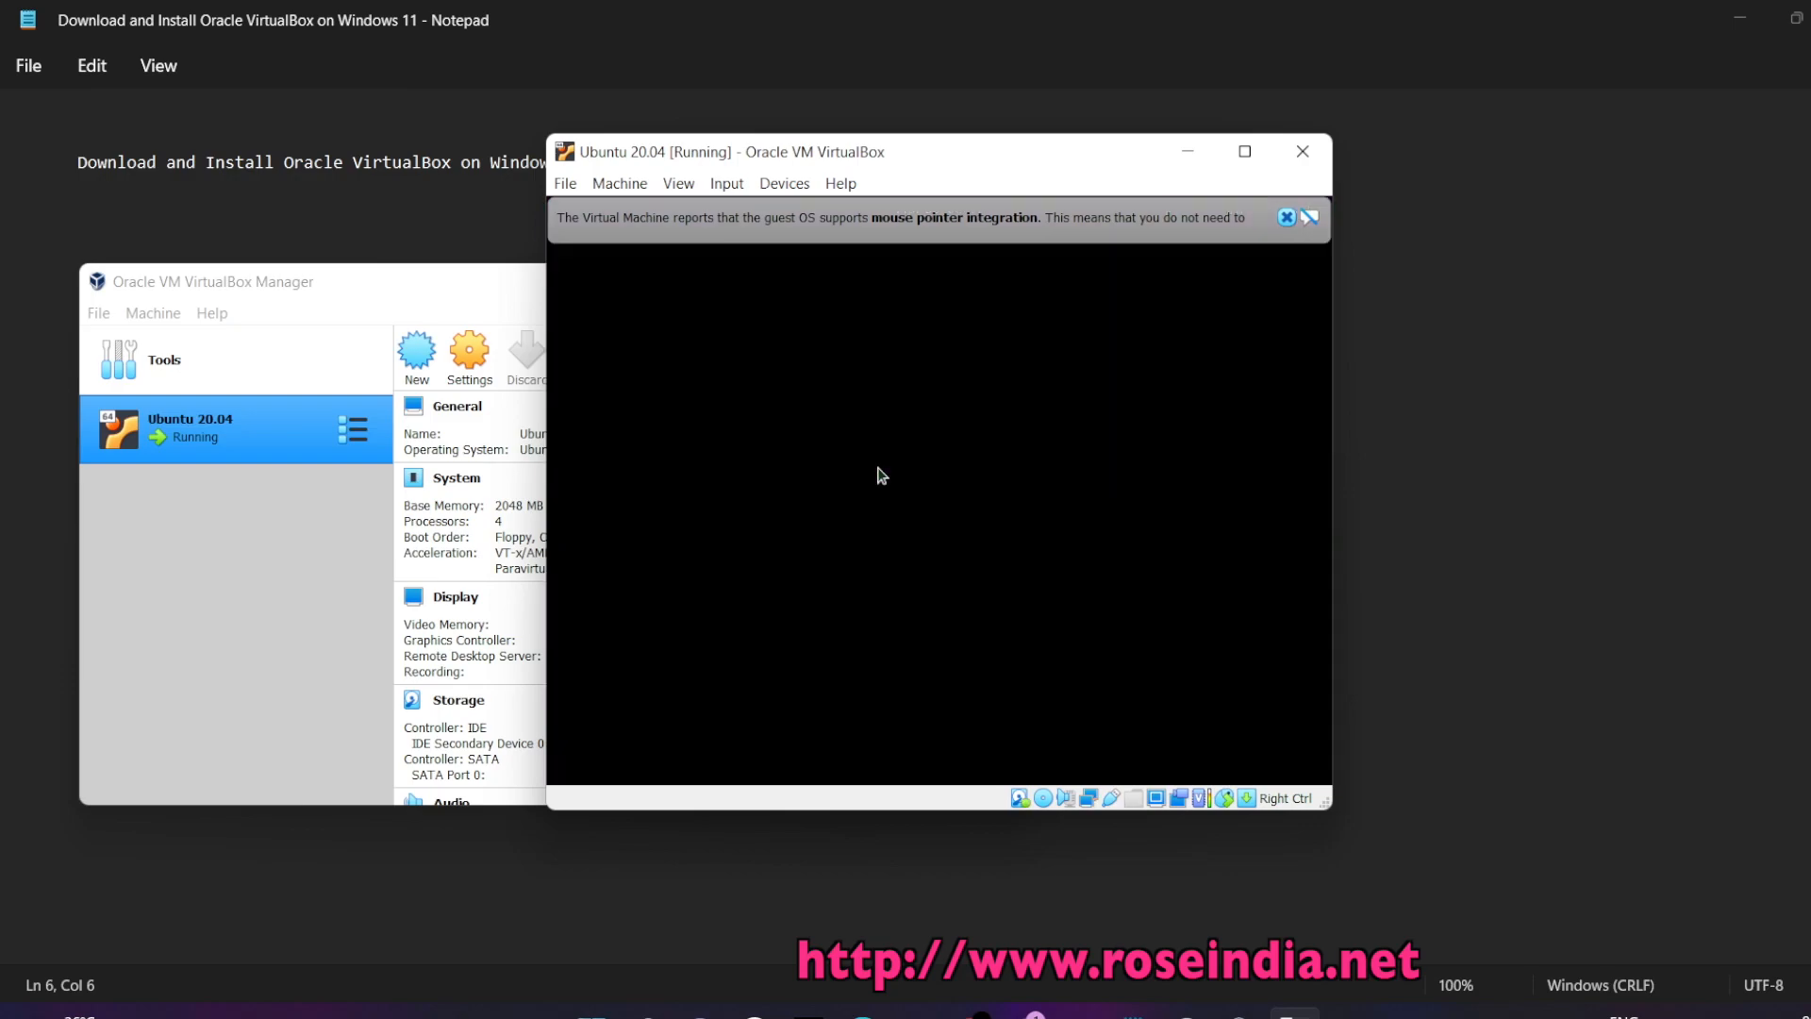
left_click(1287, 217)
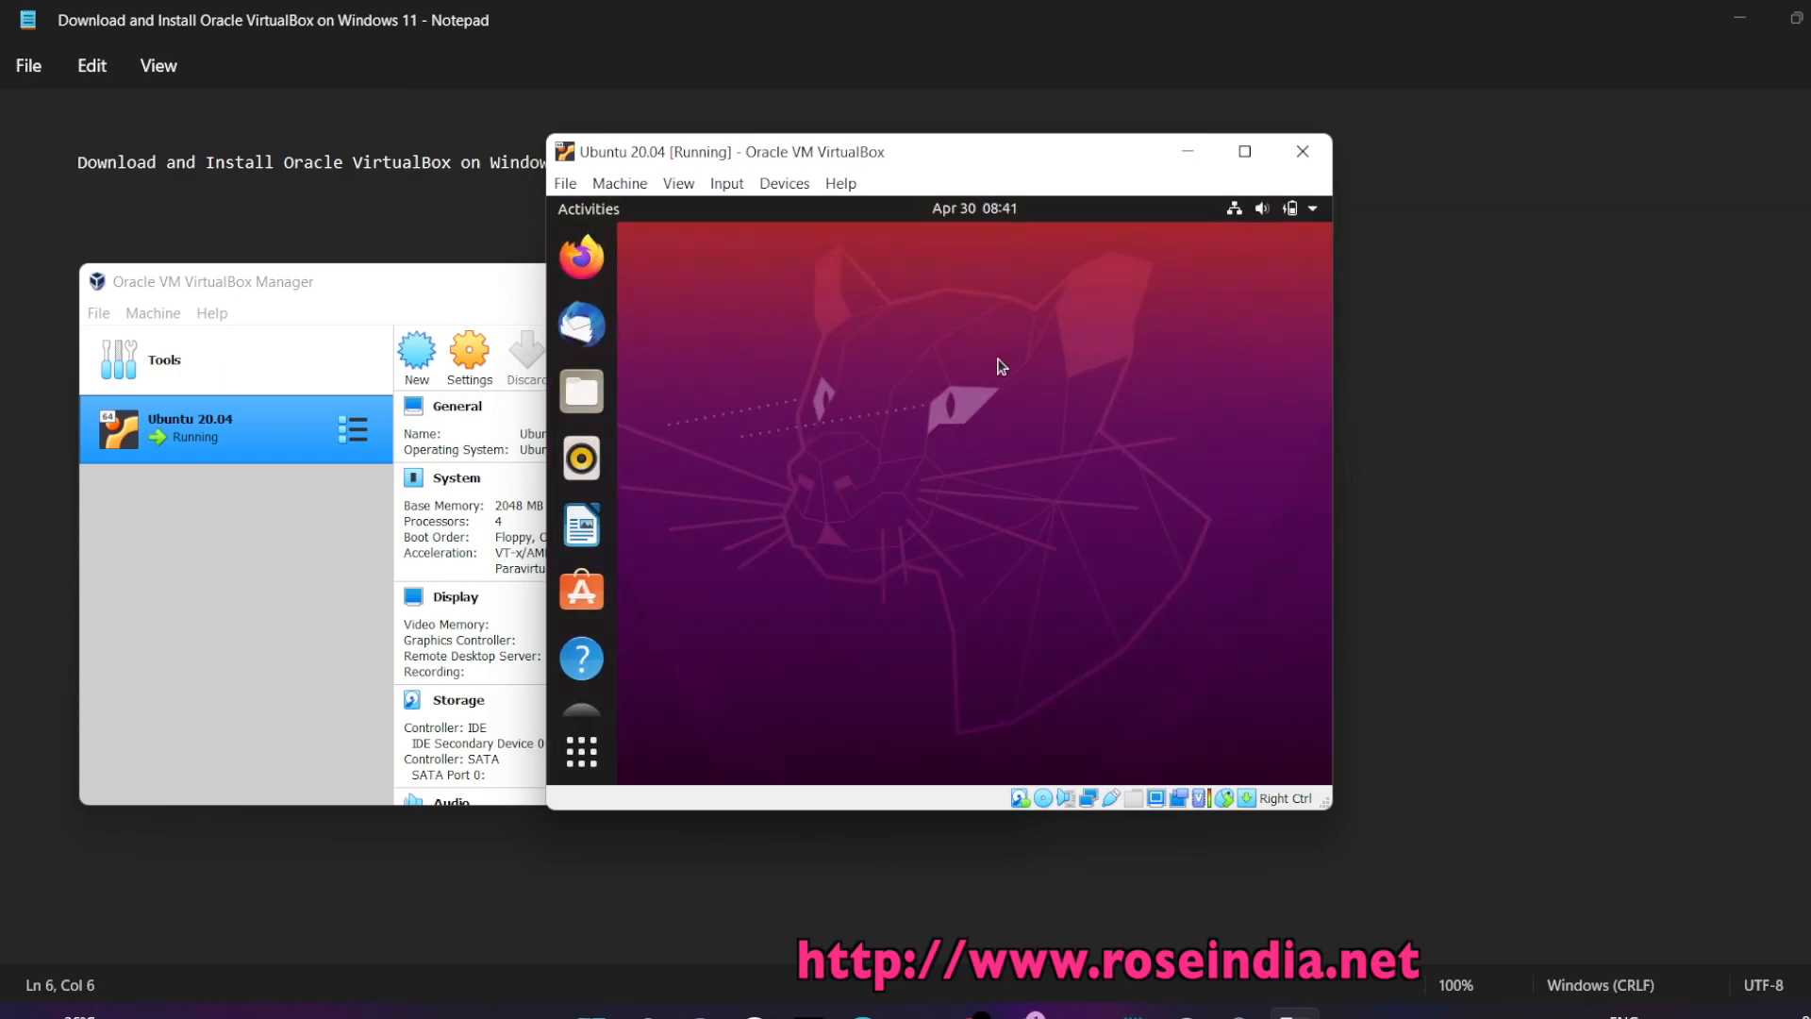
Set the guest resolution to 1280 × 960 (4:3) in Display Settings, keep it, and maximise the VM window
right_click(899, 378)
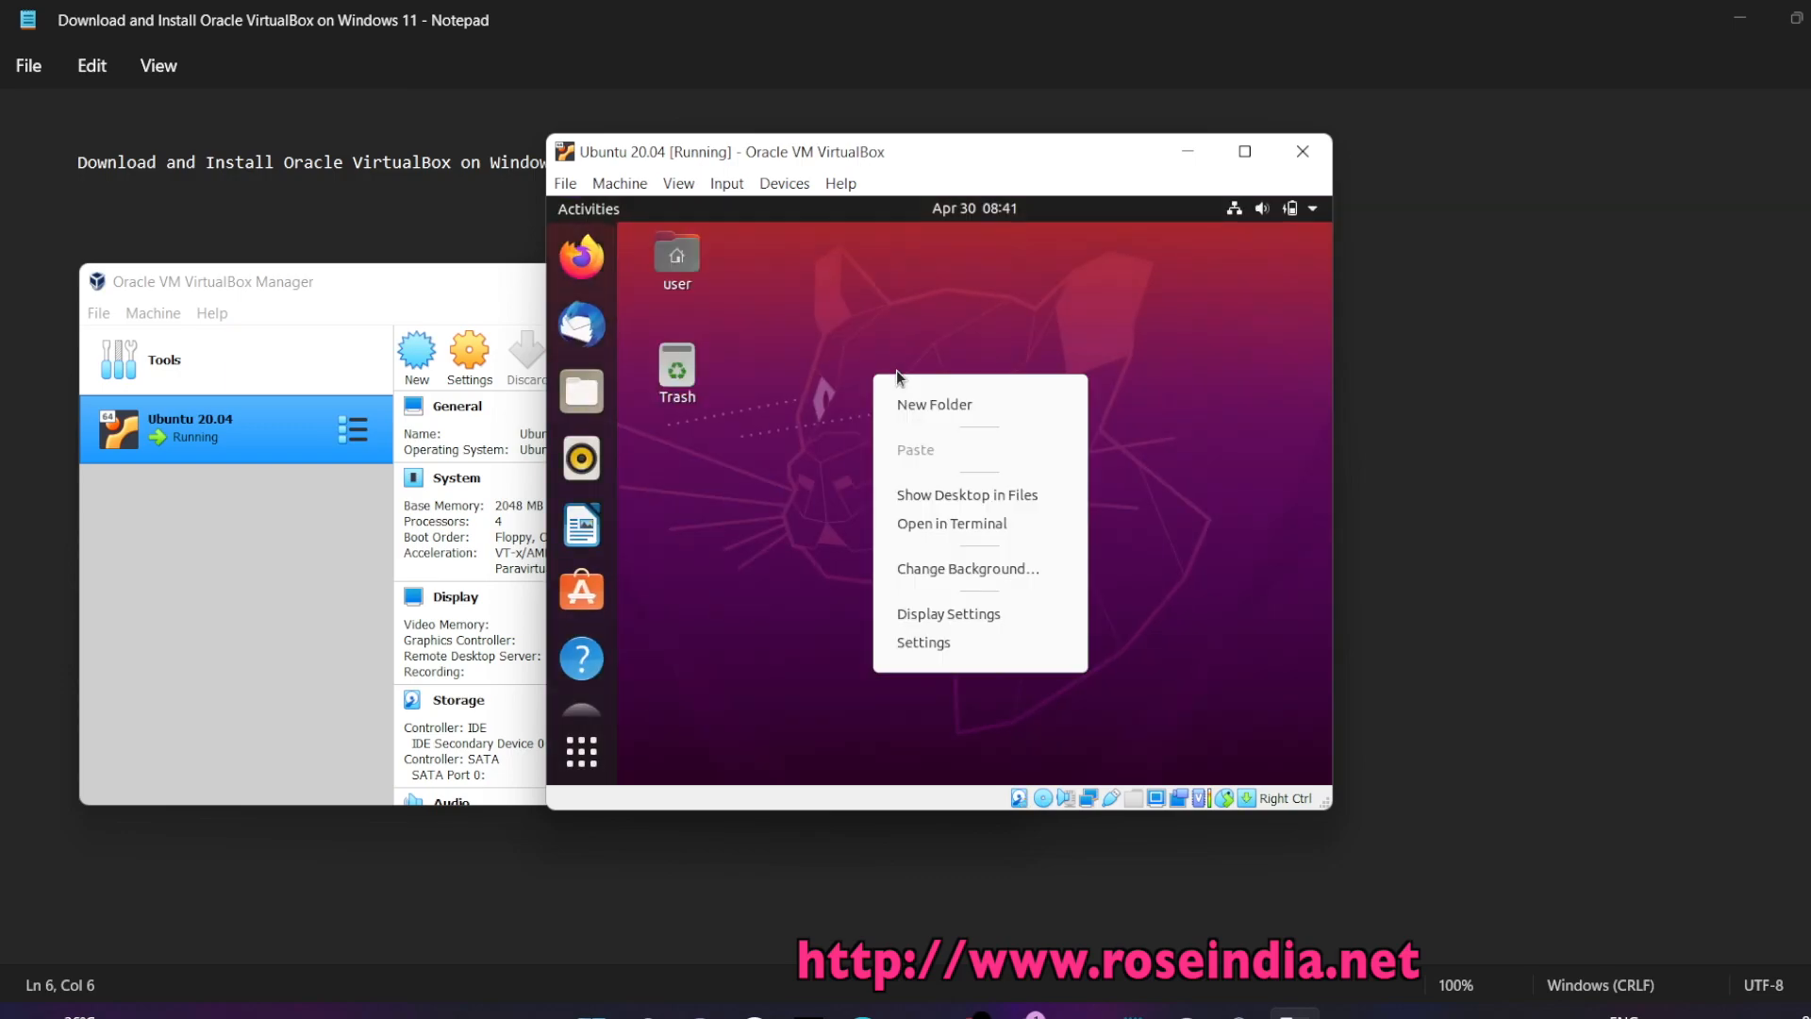
left_click(954, 614)
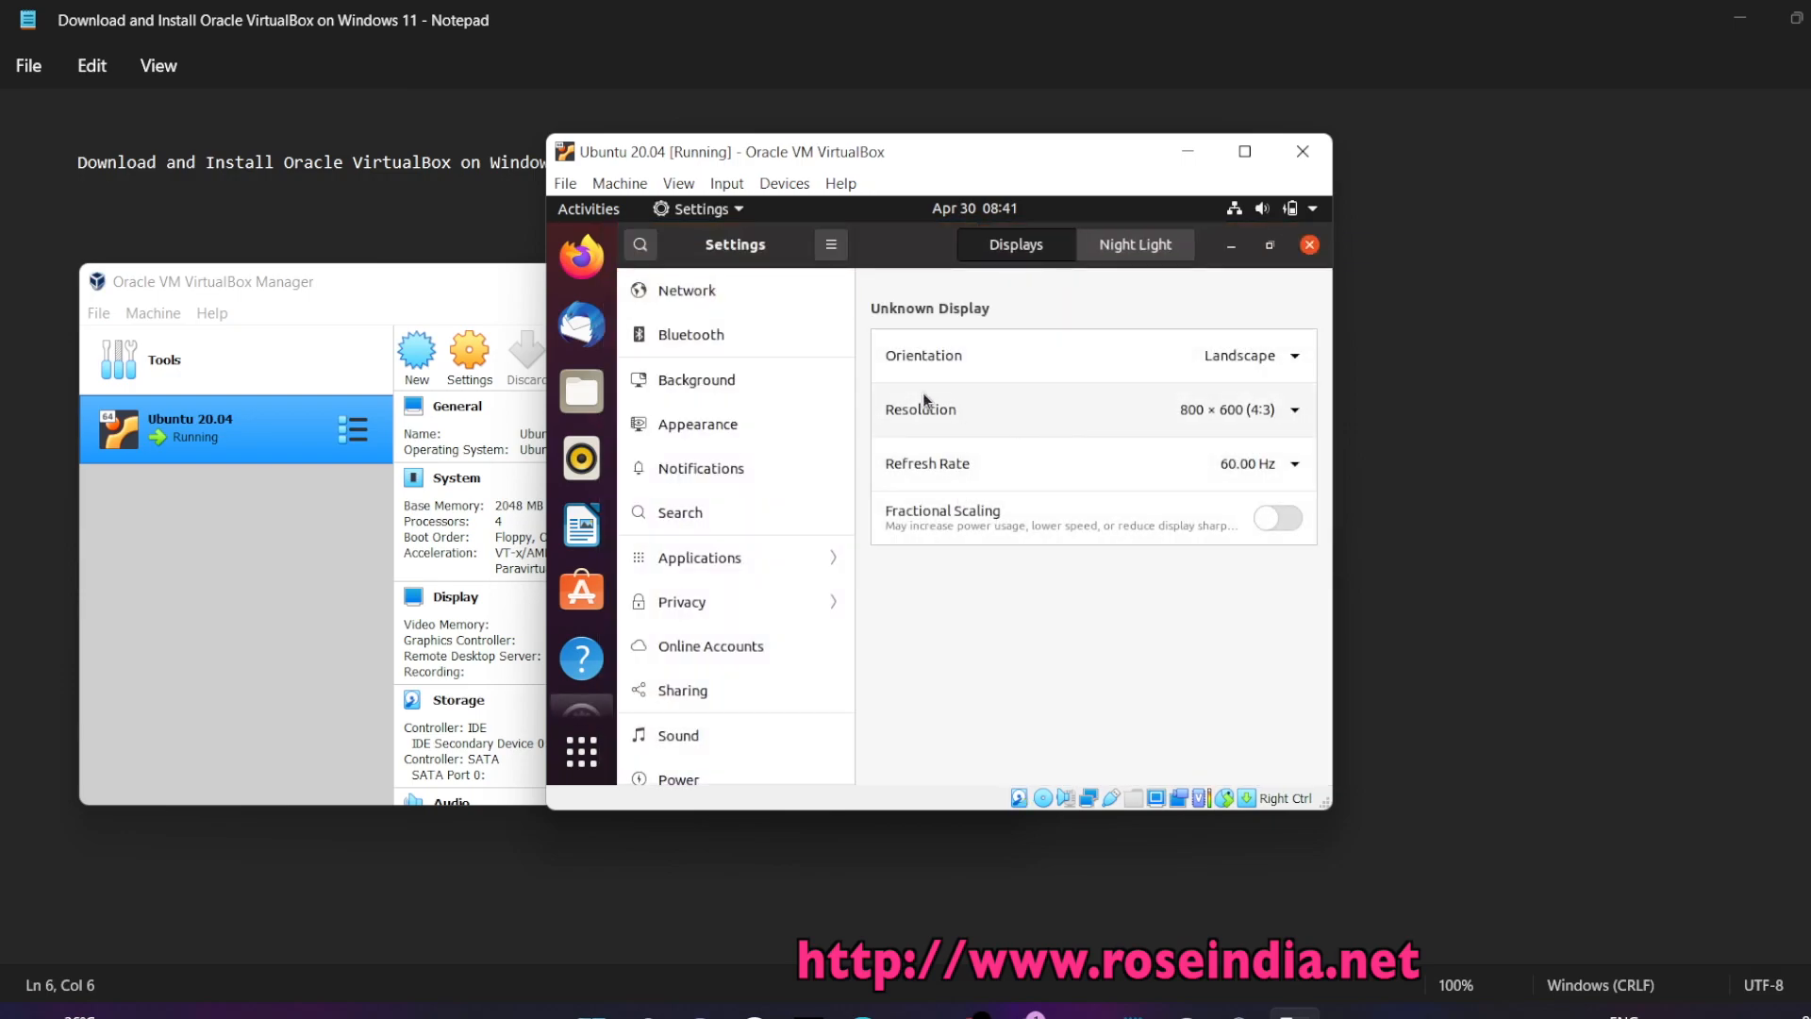
left_click(1105, 419)
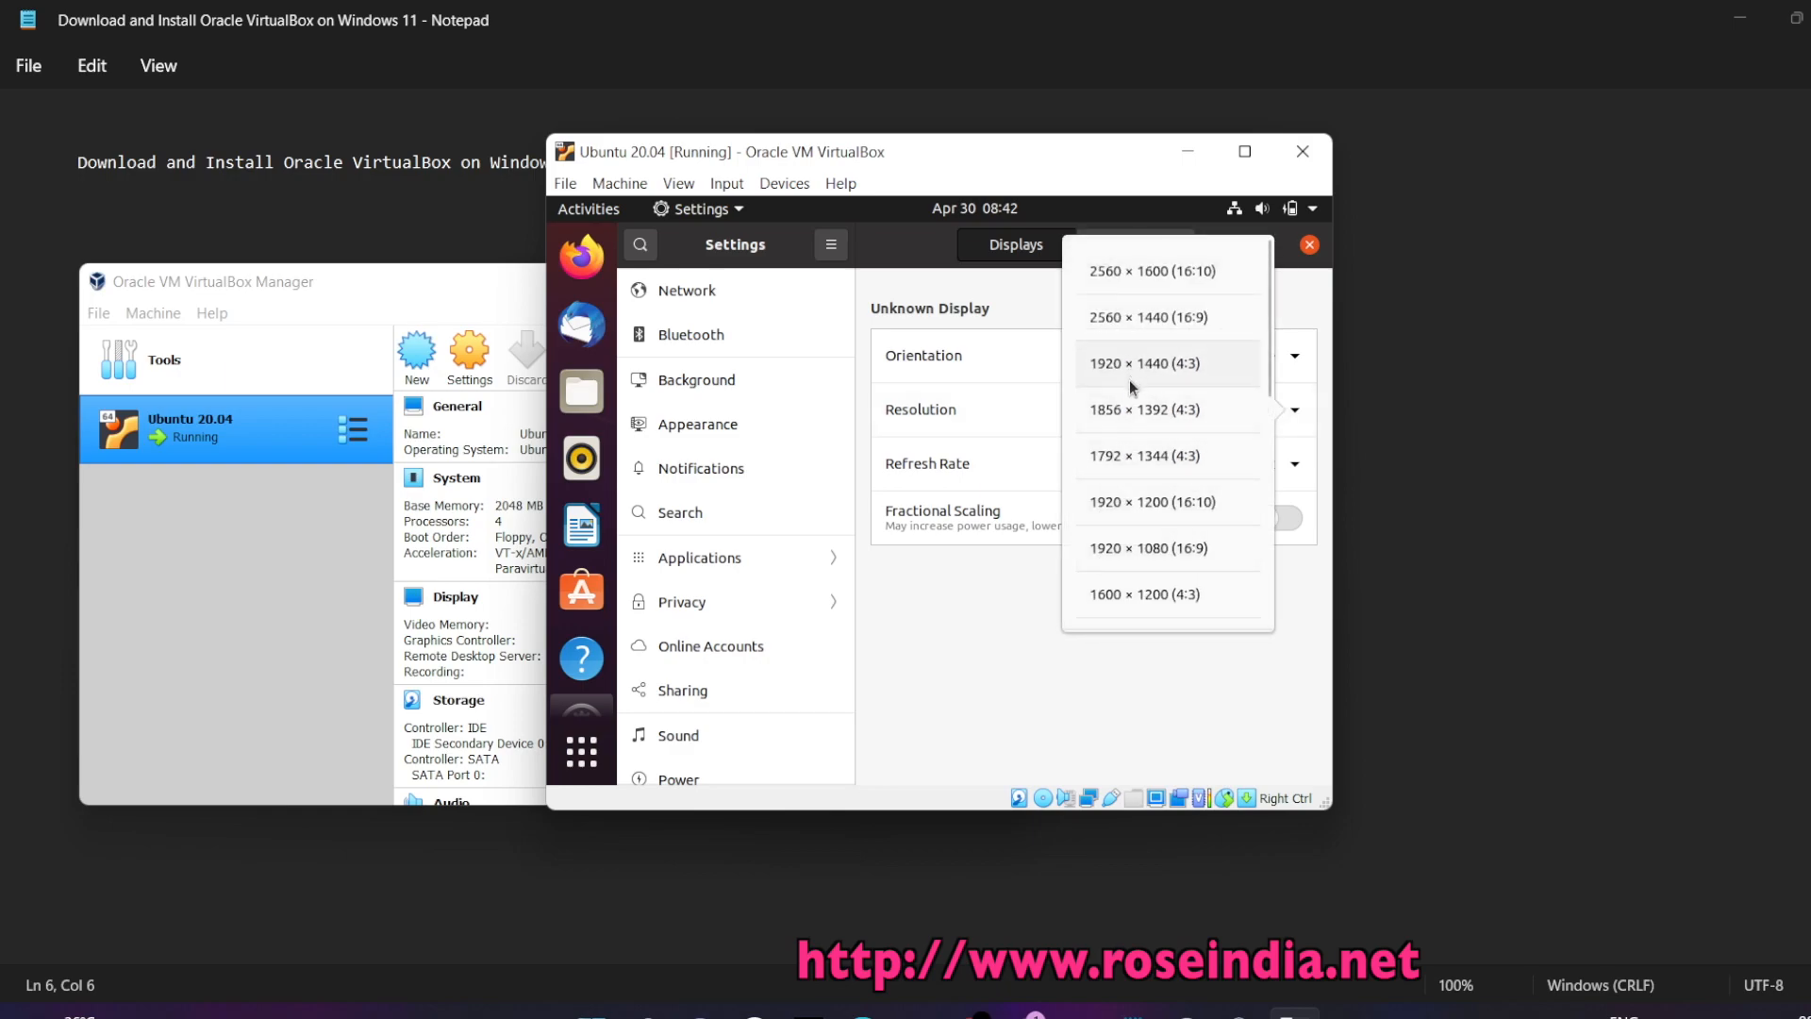
left_click_drag(1266, 379, 1269, 494)
left_click(1139, 562)
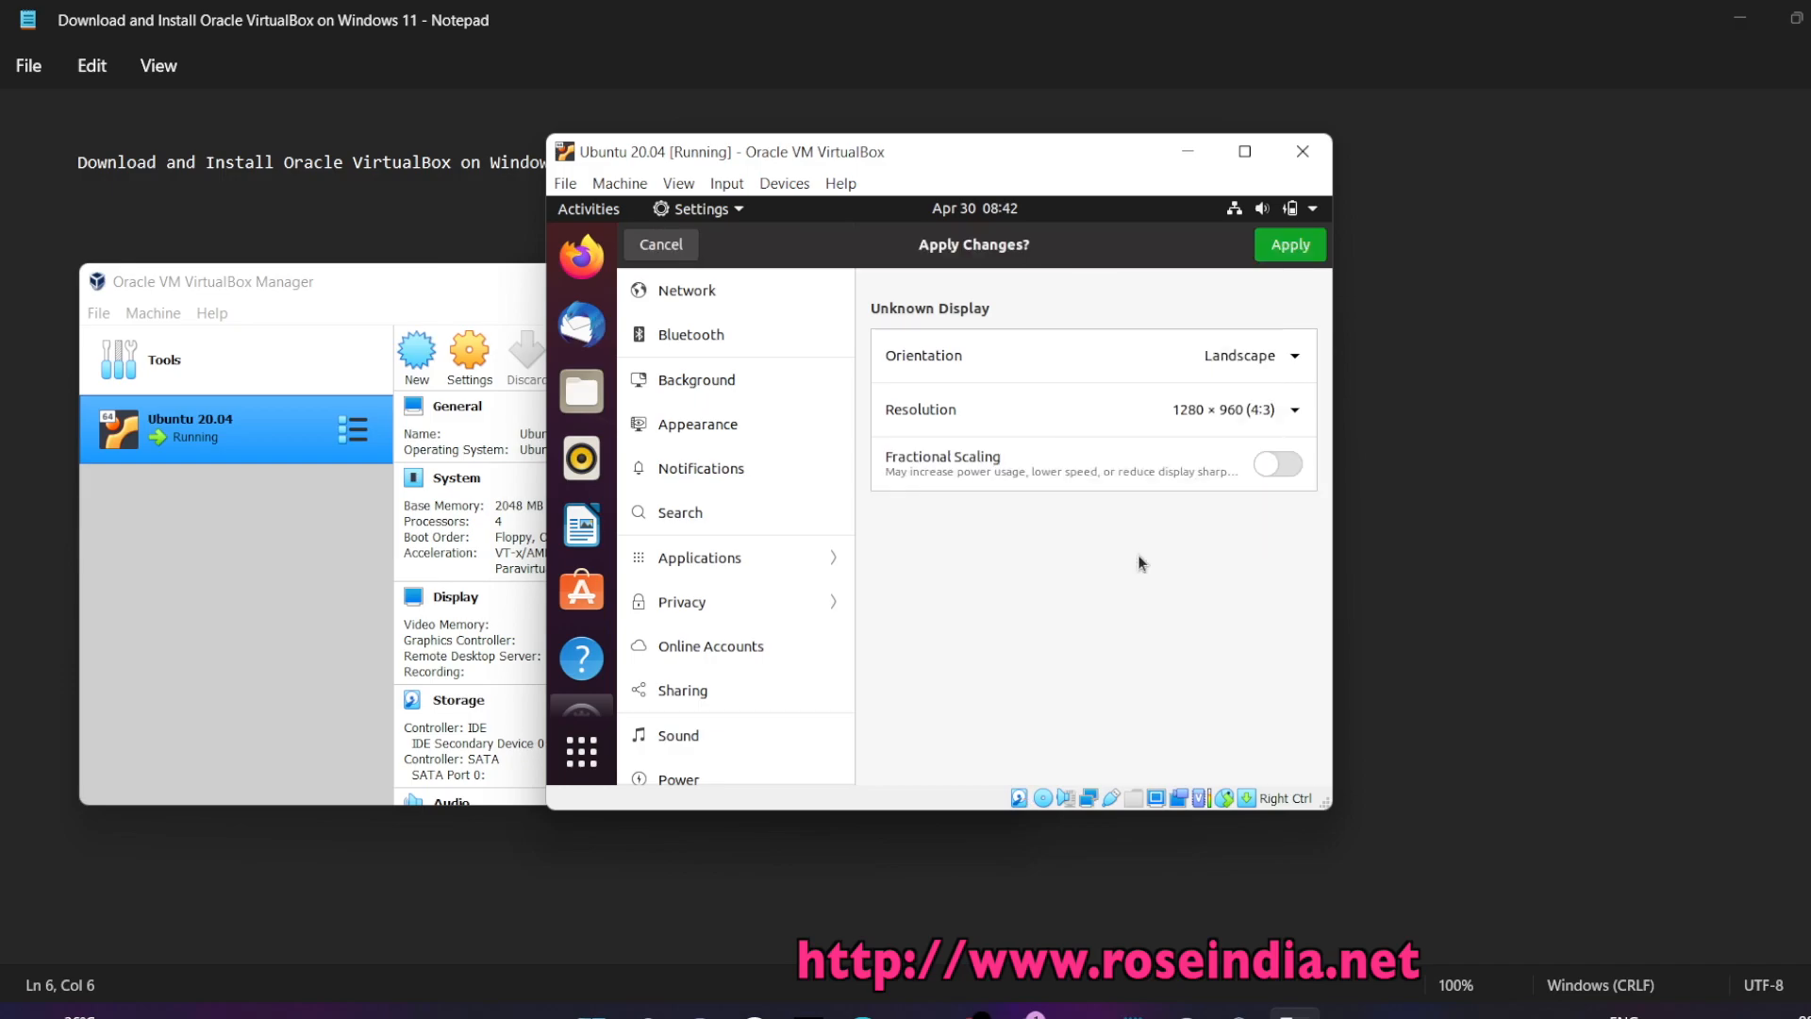
left_click(1276, 252)
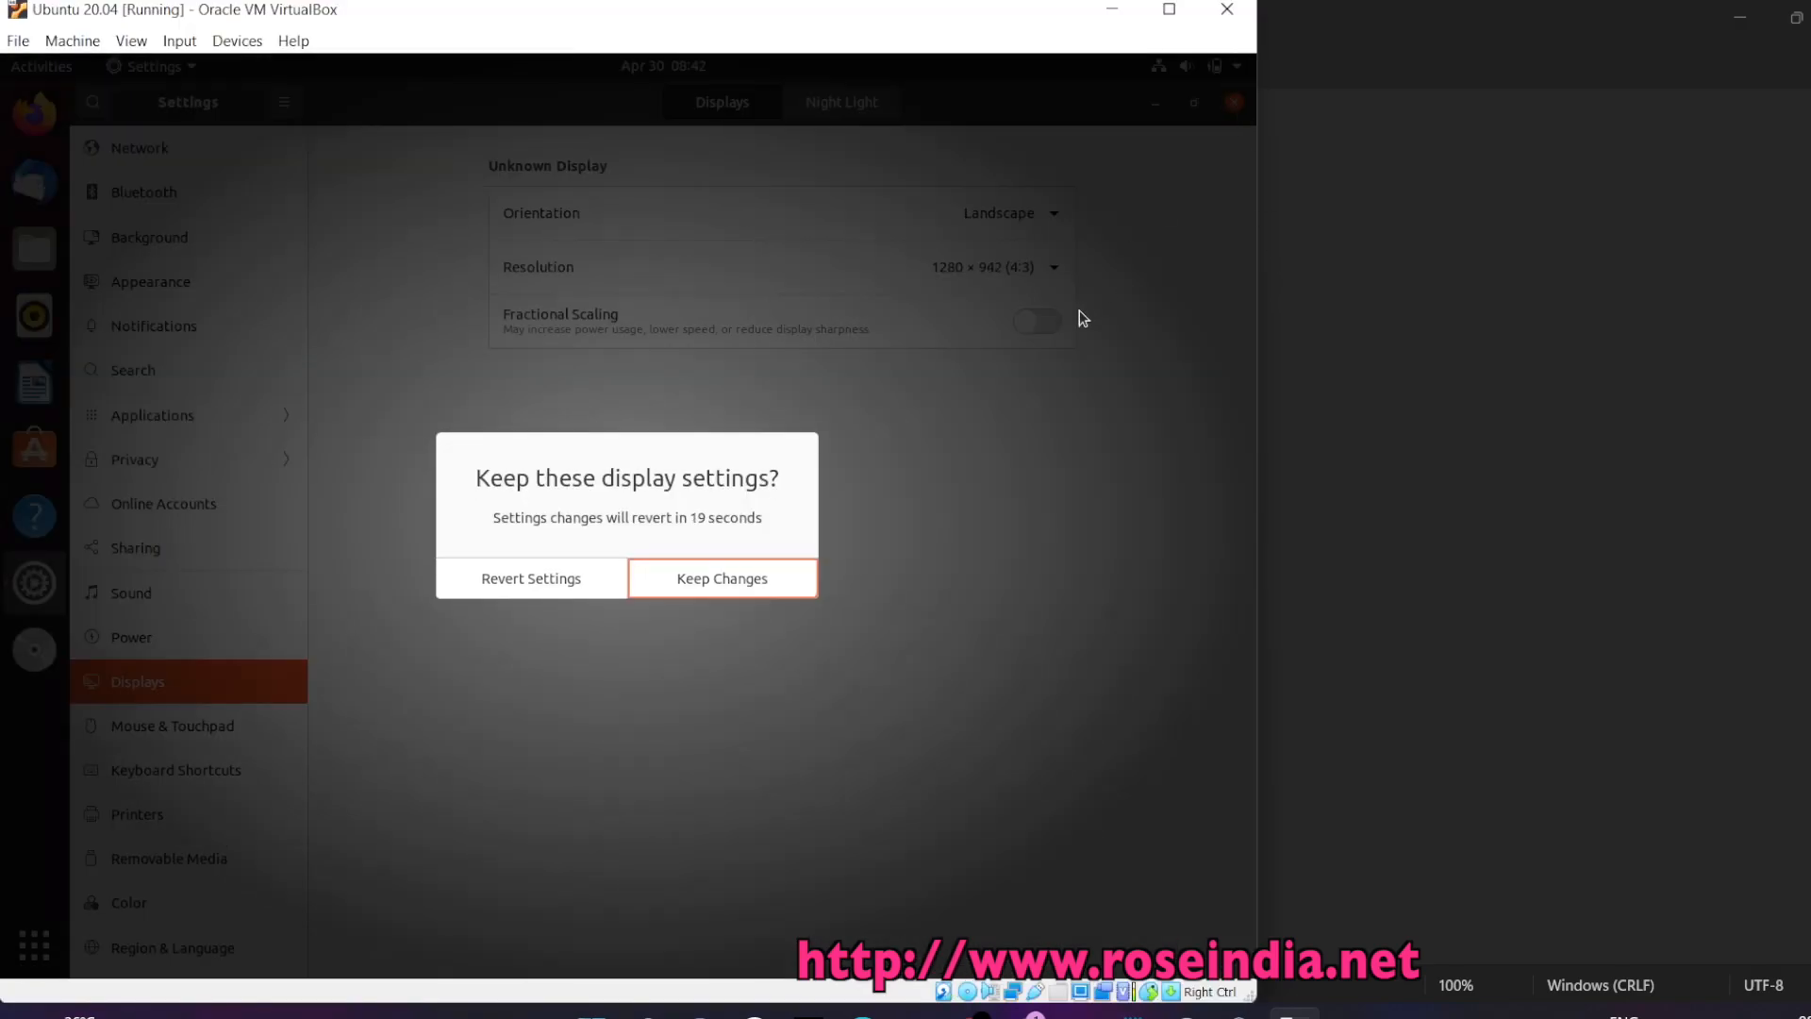
left_click(677, 586)
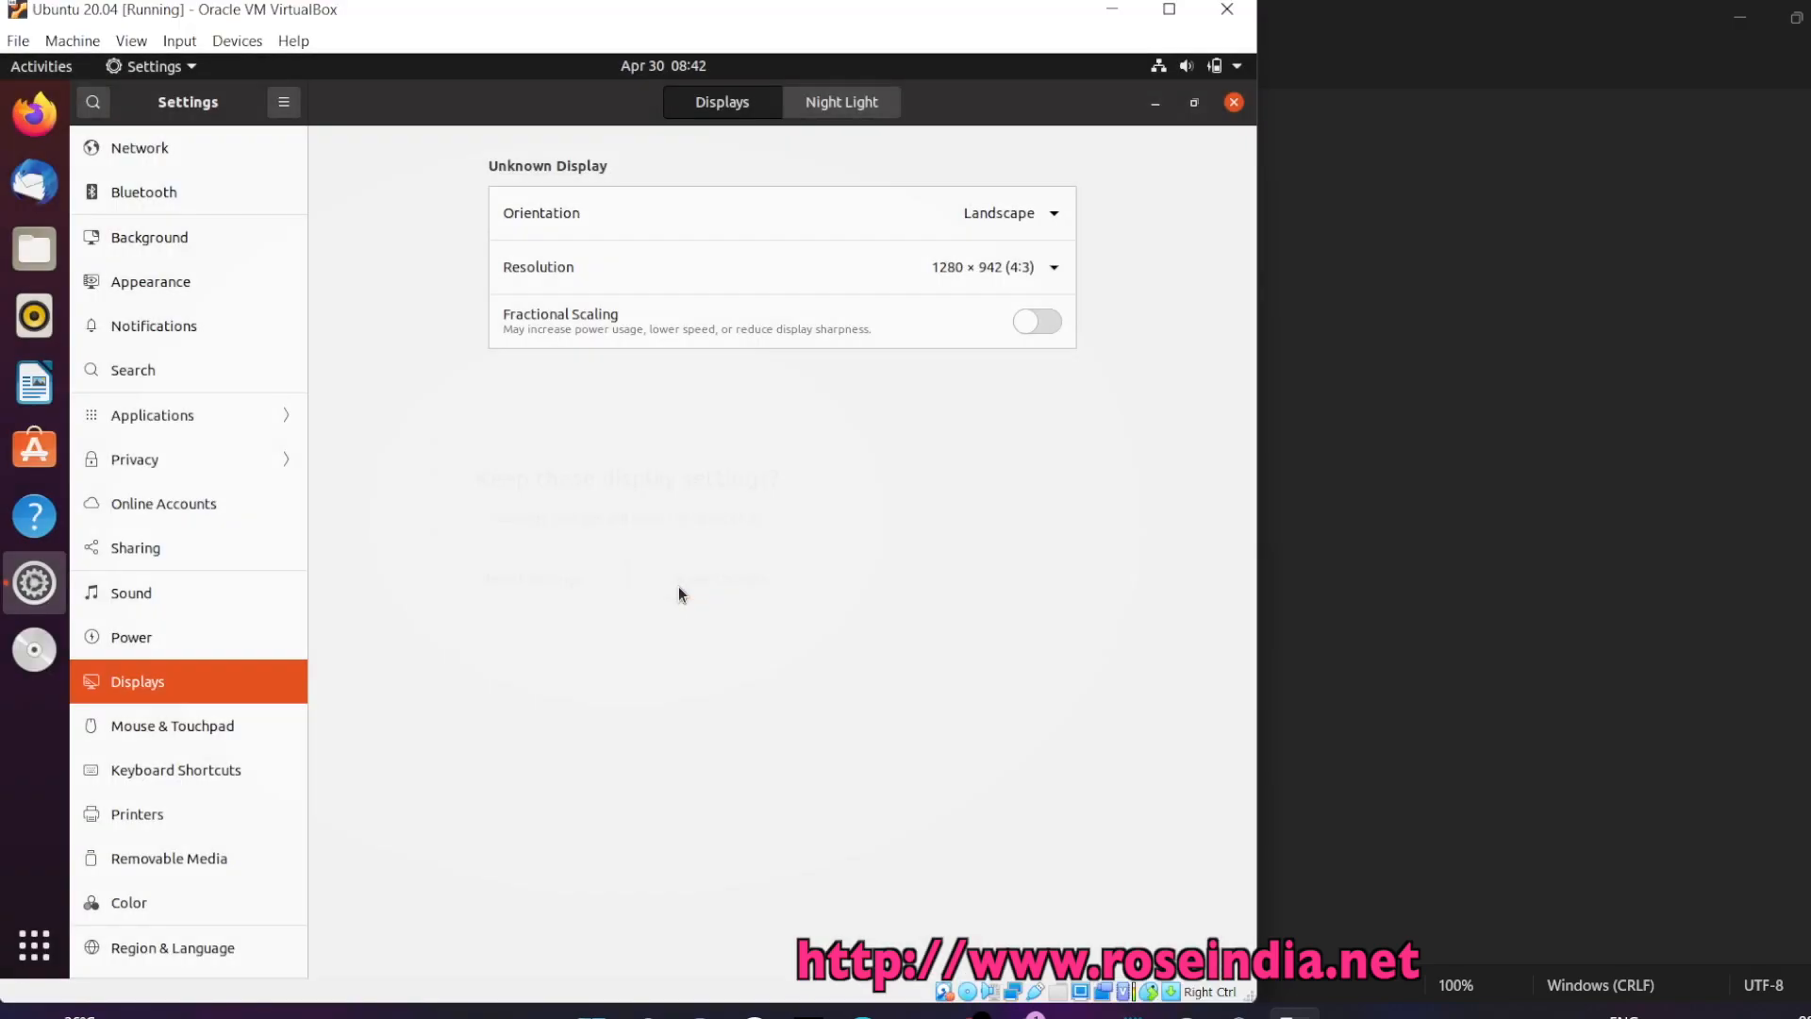
left_click(1169, 11)
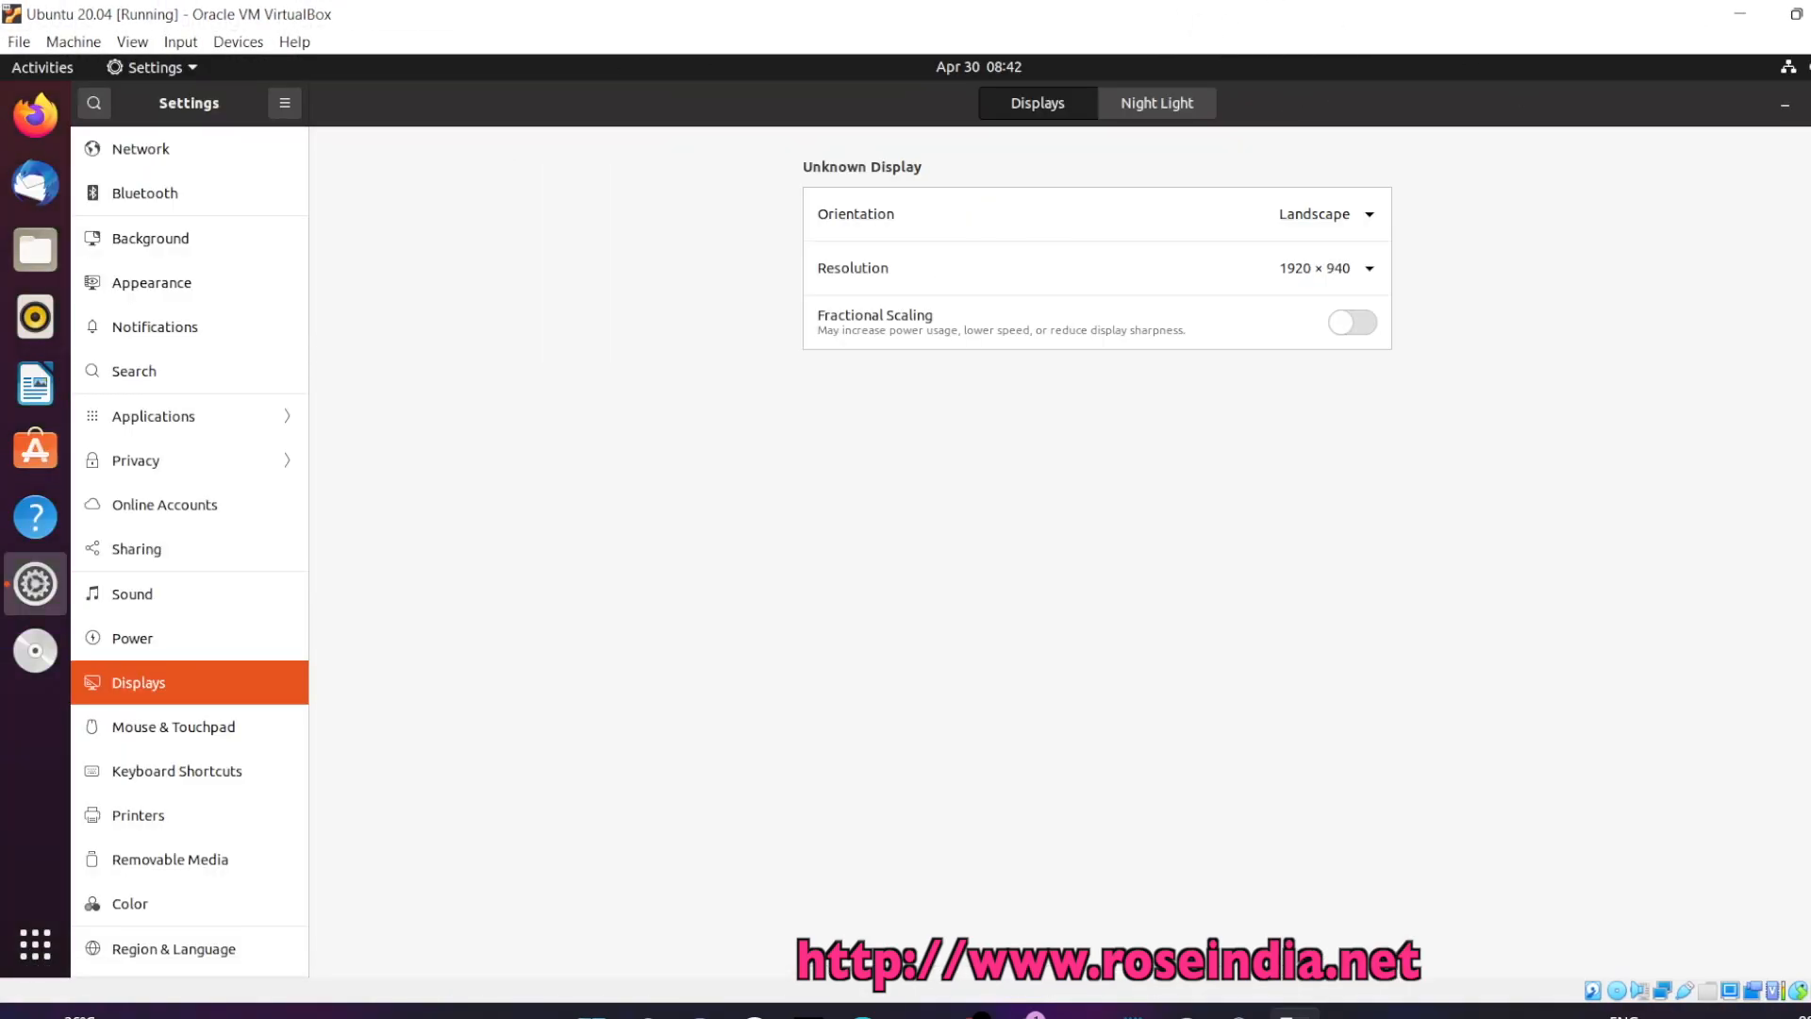
Launch Firefox in the guest, load roseindia.net, and scroll down its tutorial listings
left_click(1810, 104)
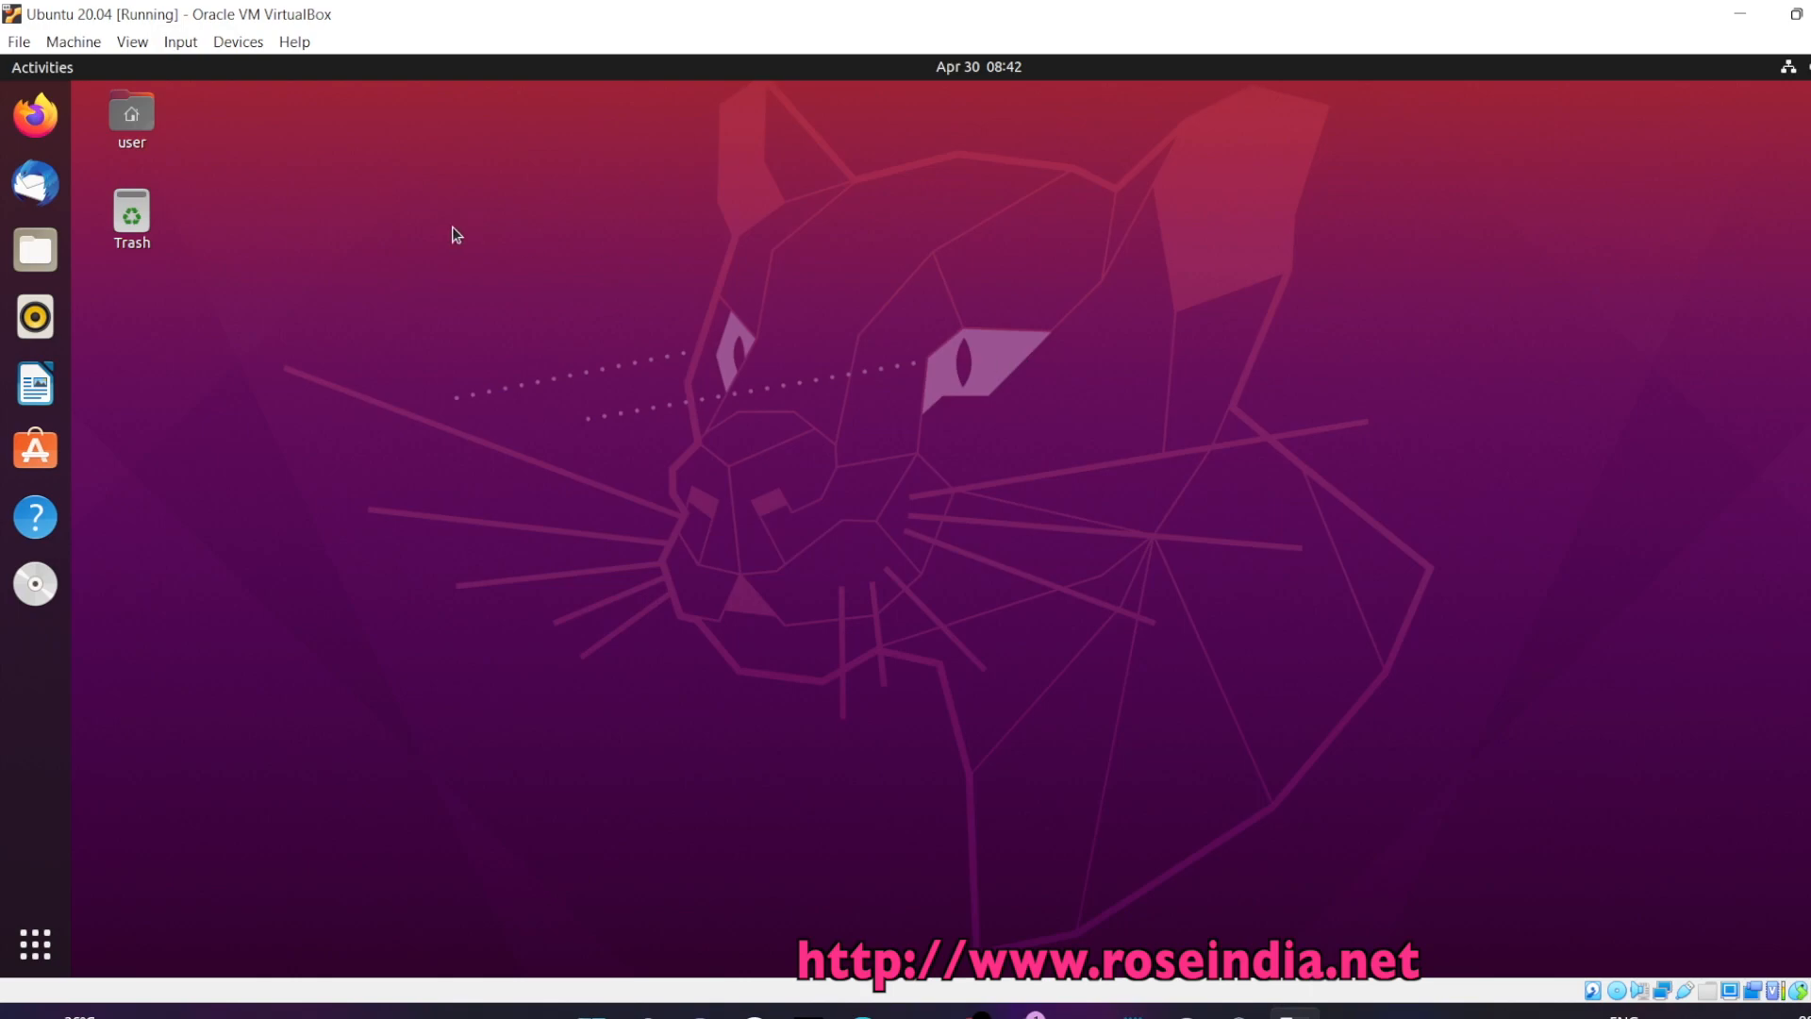
left_click(22, 120)
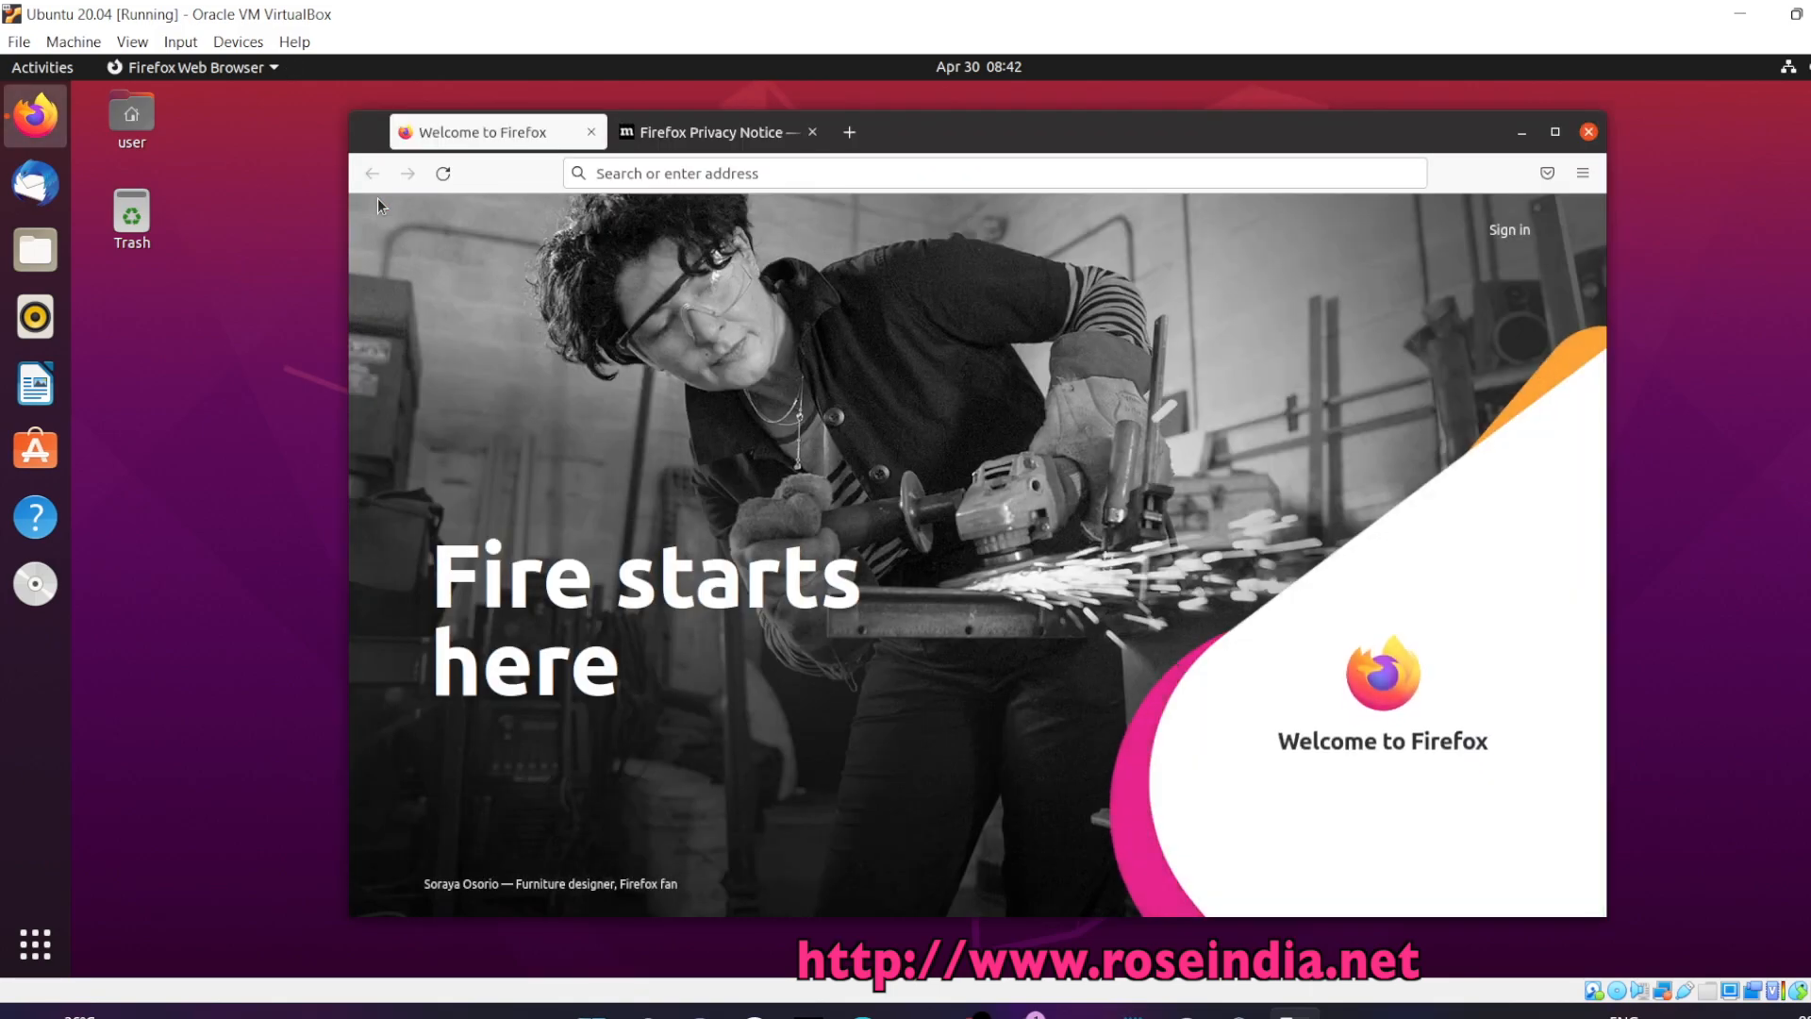
left_click(771, 177)
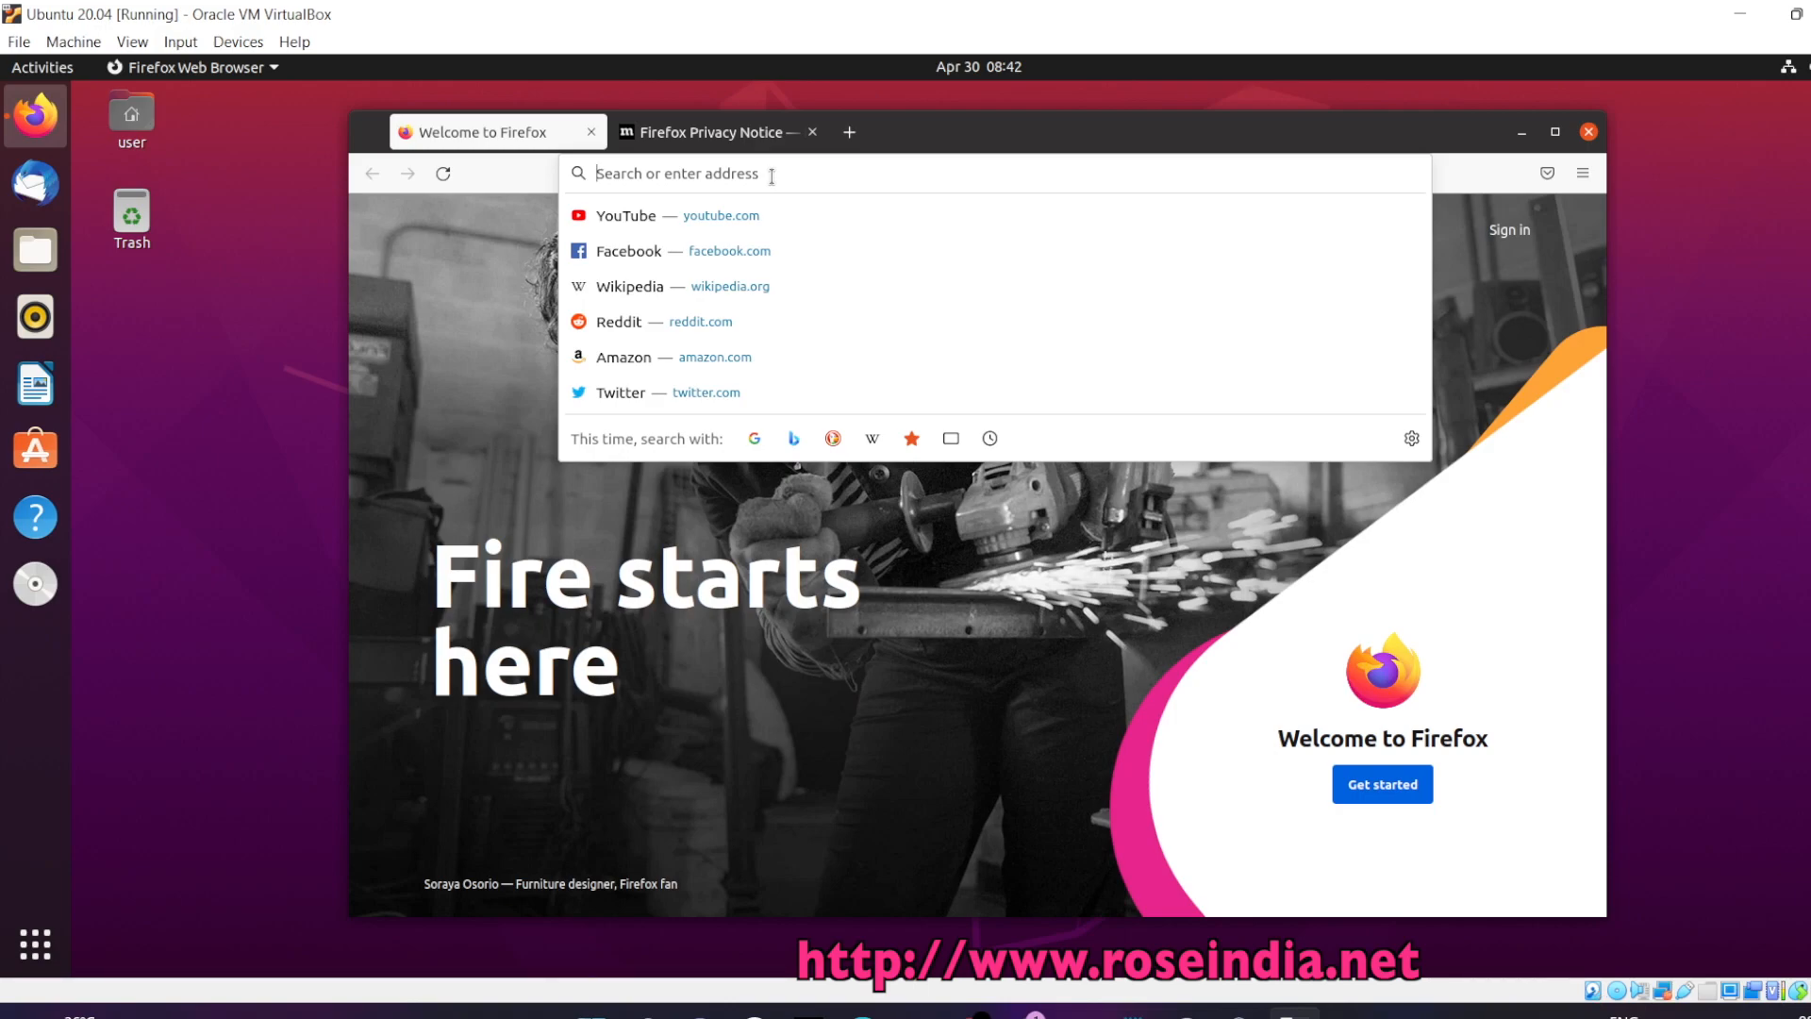
type("roseindia")
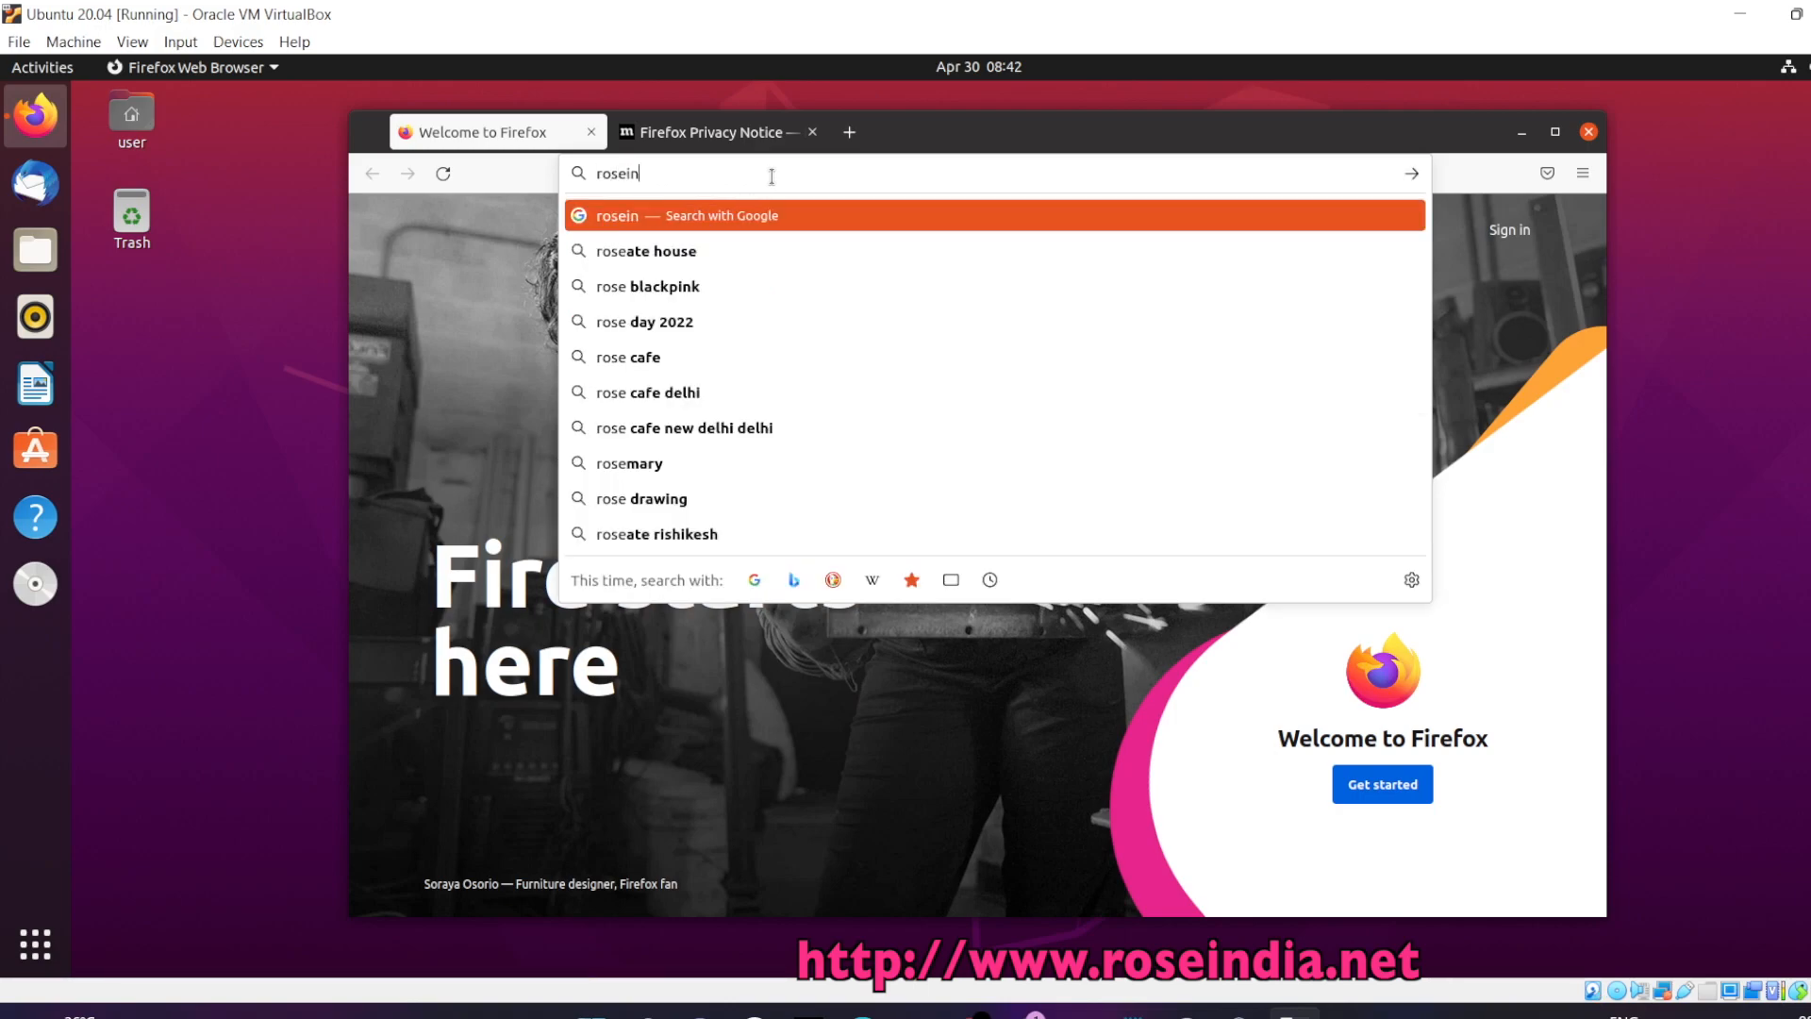
type(".net")
key("Return")
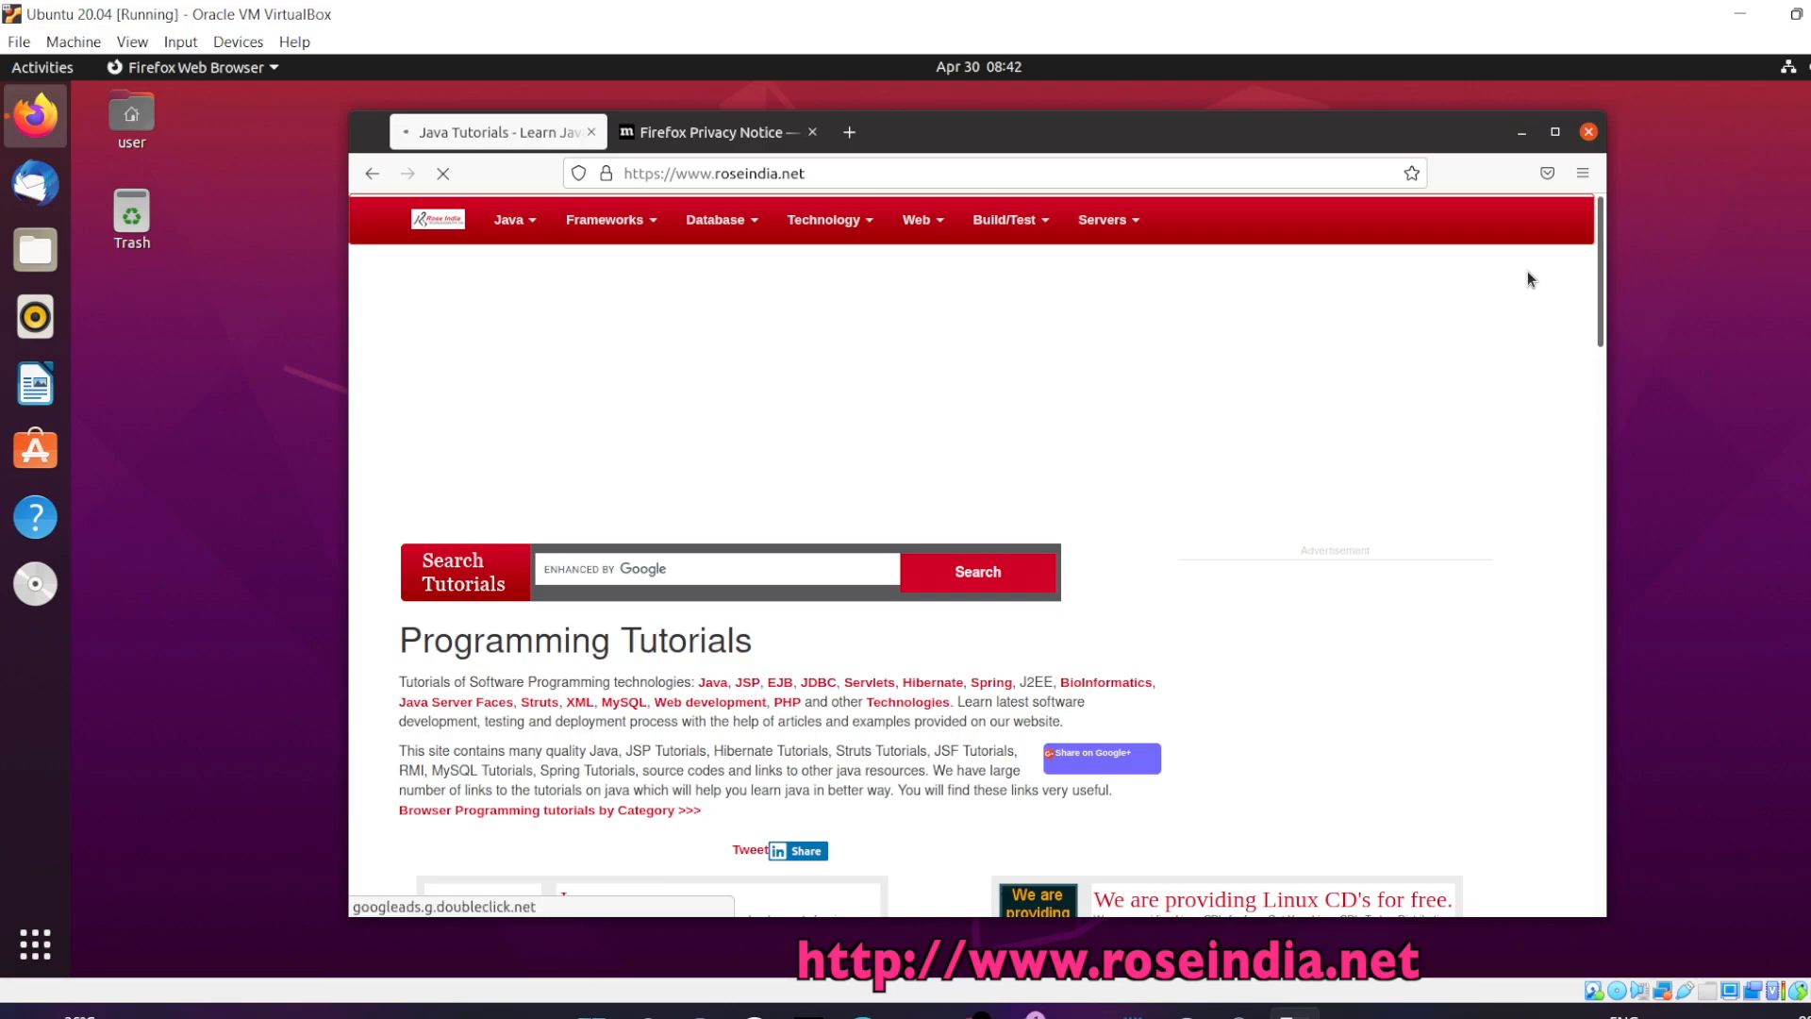
left_click_drag(1598, 259, 1645, 696)
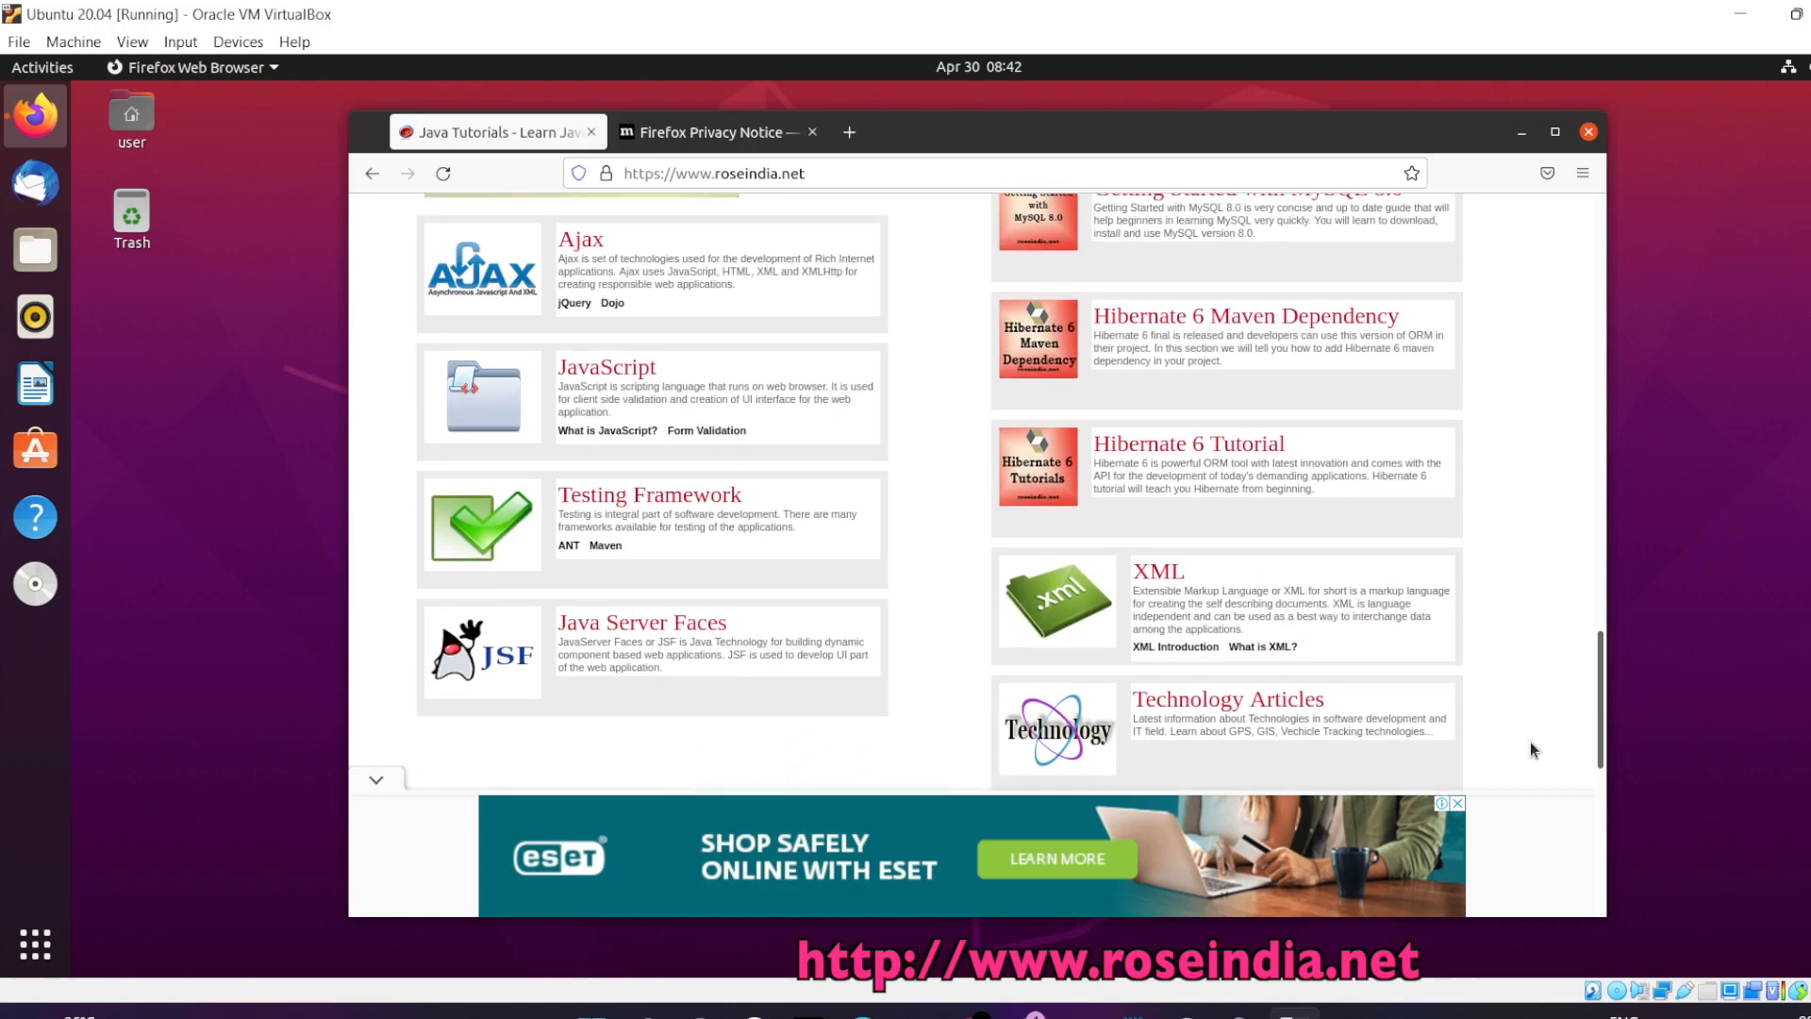